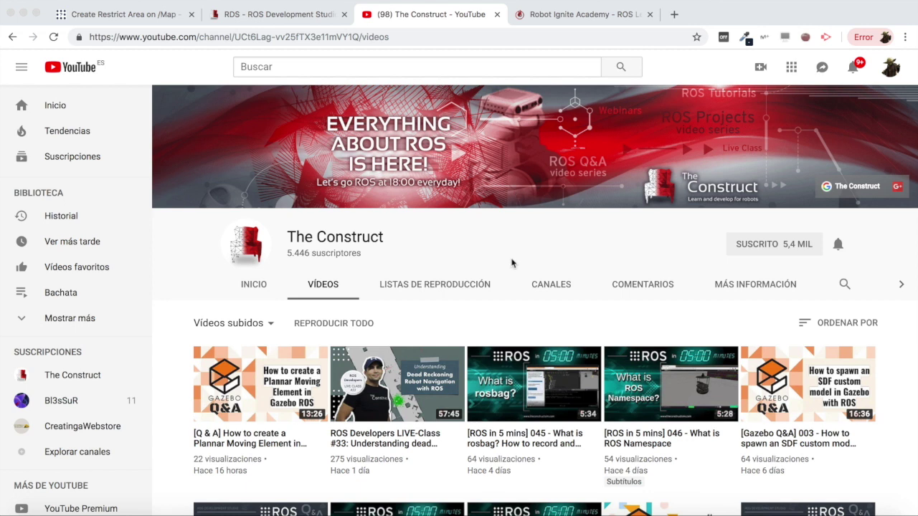
# Step: Scroll through The Construct's recent ROS and Gazebo uploads, then back to the top
pyautogui.scroll(-2, 496, 276)
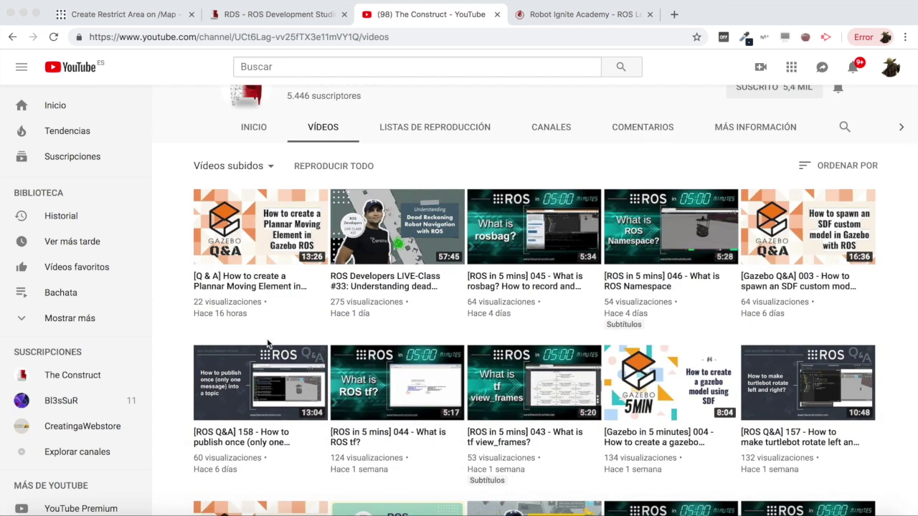
pyautogui.scroll(-1, 320, 340)
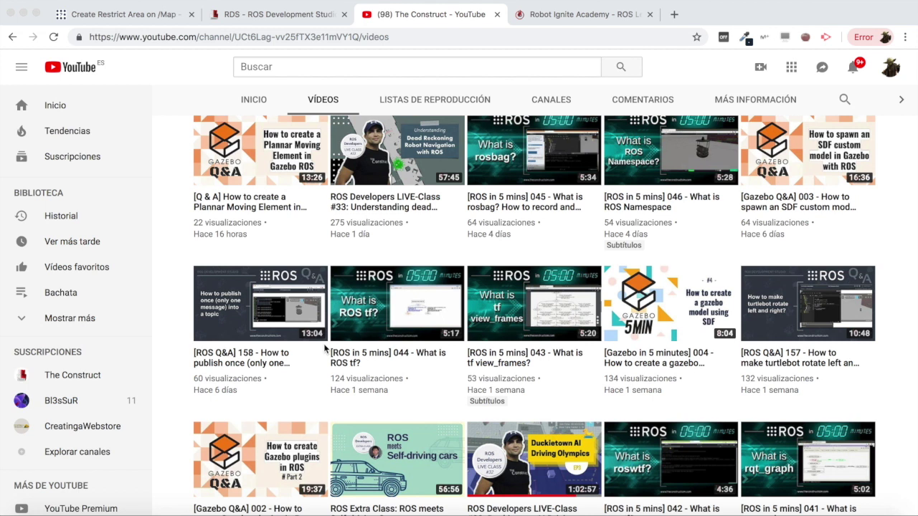
pyautogui.scroll(-1, 324, 348)
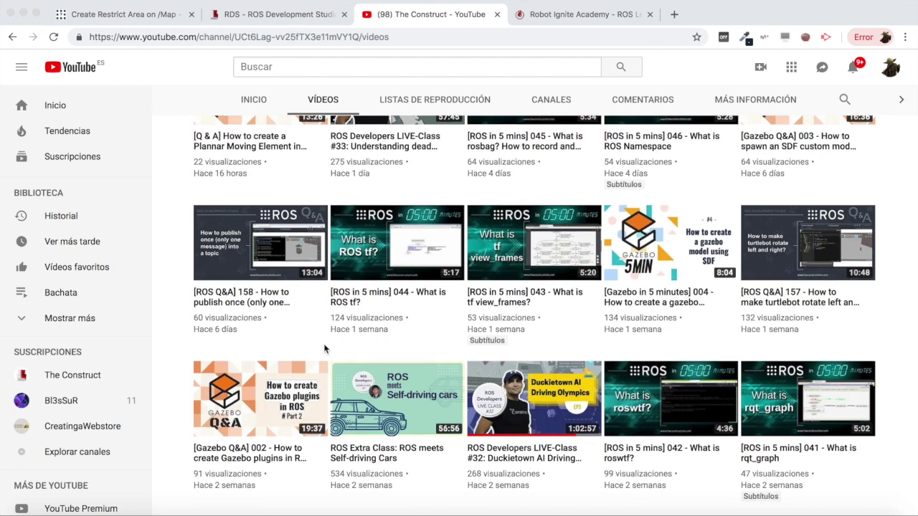
pyautogui.scroll(-1, 325, 348)
pyautogui.scroll(5, 325, 349)
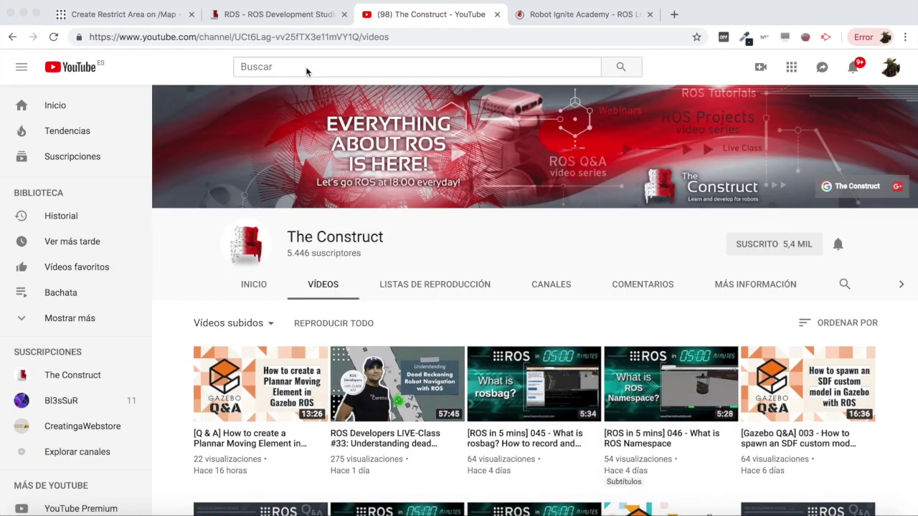
pyautogui.click(132, 15)
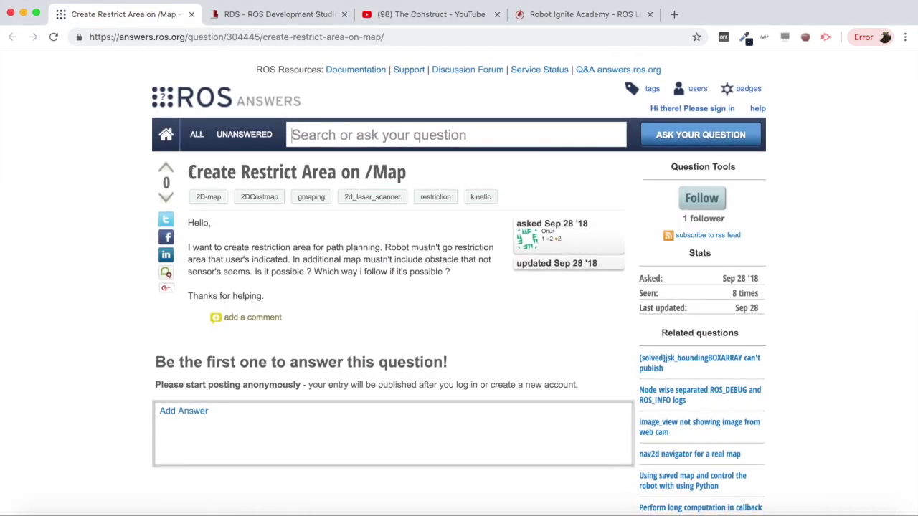
pyautogui.moveTo(189, 172); pyautogui.dragTo(407, 179)
pyautogui.click(227, 248)
pyautogui.tripleClick(268, 171)
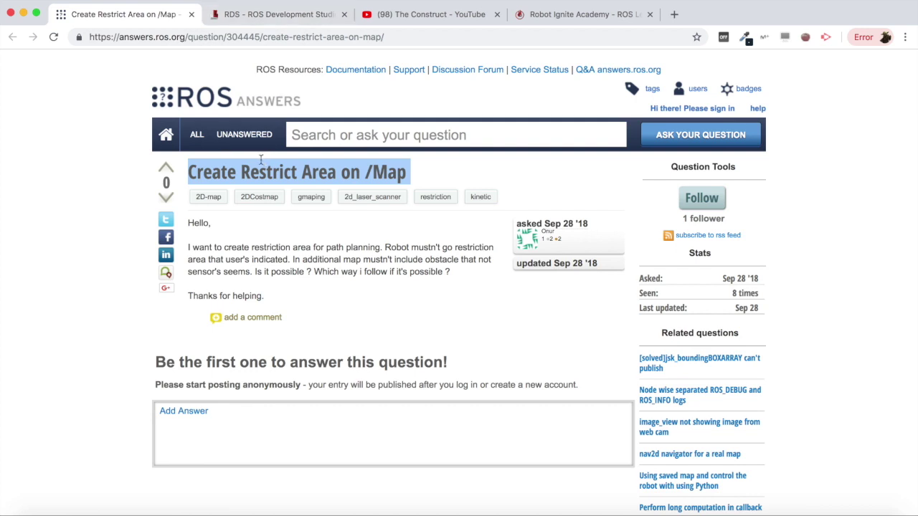
pyautogui.click(263, 173)
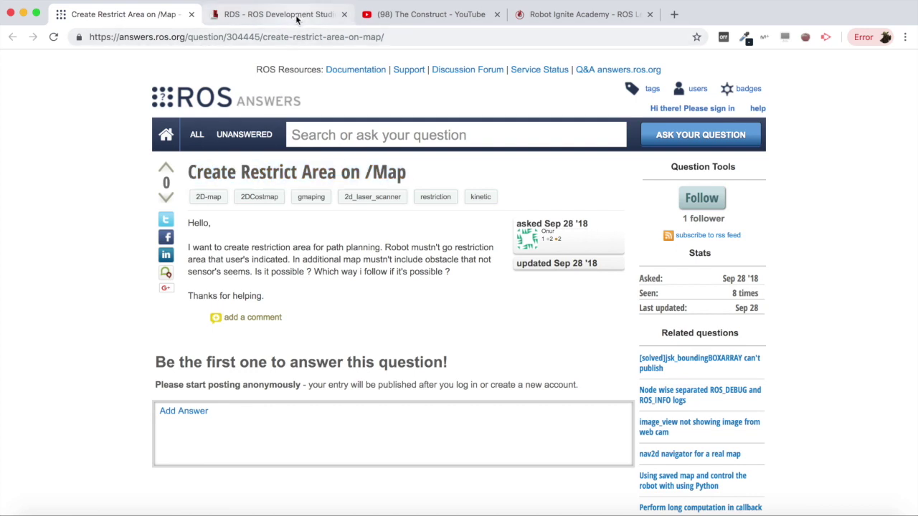
# Step: Browse the Robot Ignite Academy course list, then close that tab
pyautogui.click(566, 21)
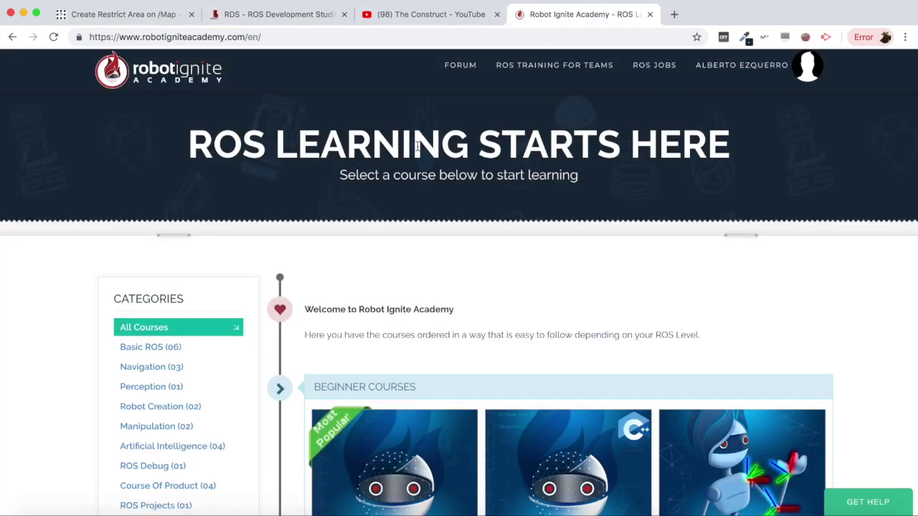
pyautogui.scroll(-4, 366, 209)
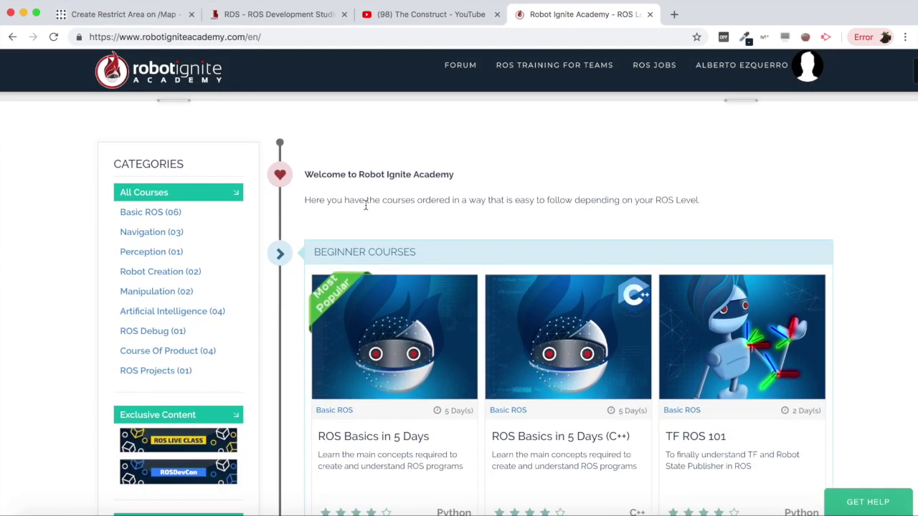
pyautogui.scroll(-2, 366, 208)
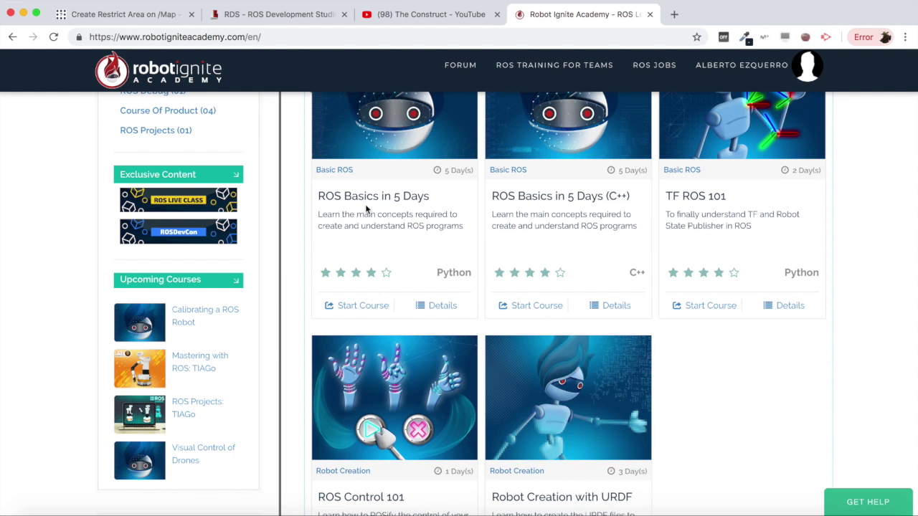
pyautogui.scroll(-1, 366, 209)
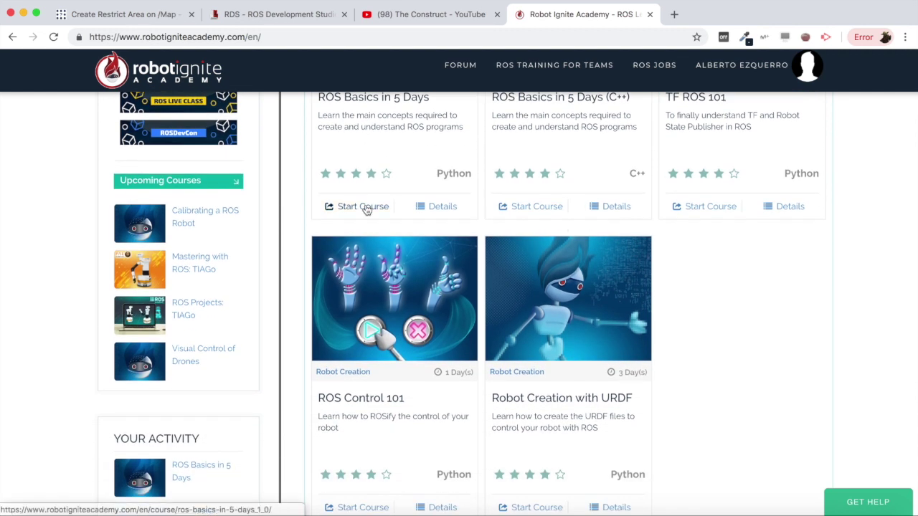
pyautogui.scroll(8, 366, 208)
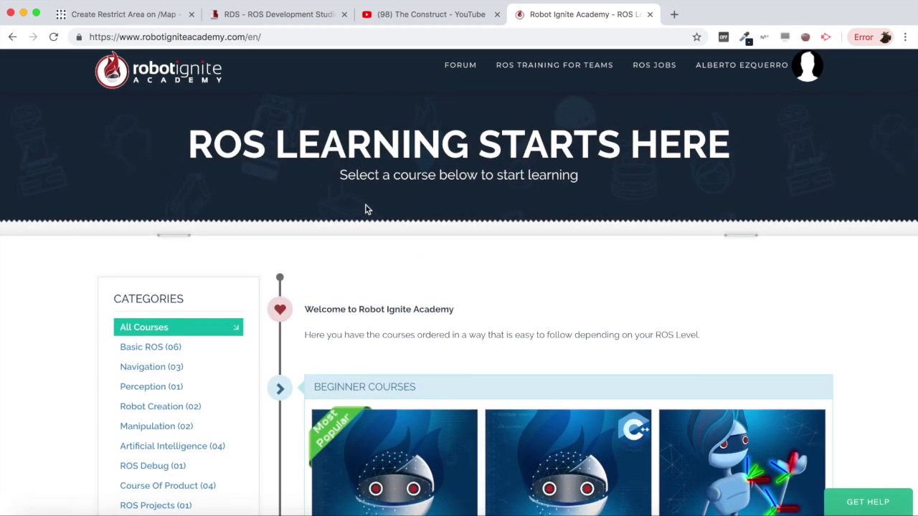
pyautogui.click(650, 14)
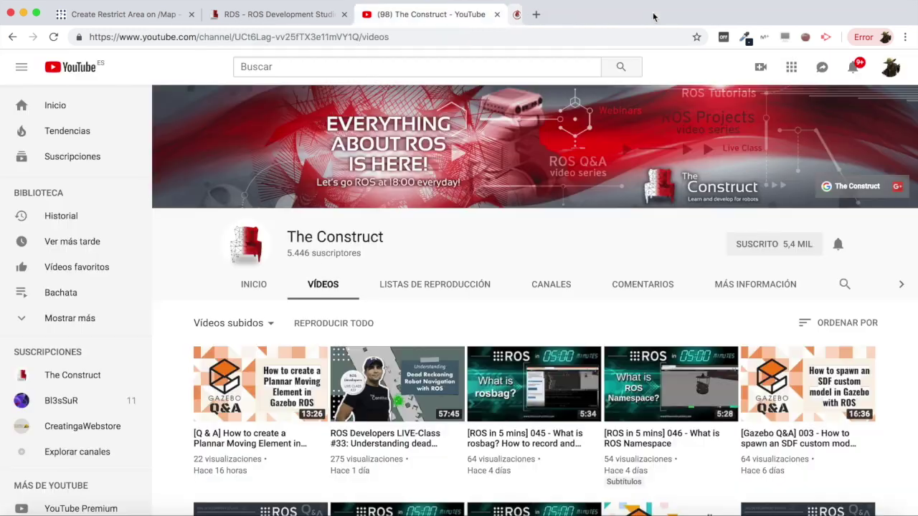
# Step: Go back to the 'Create Restrict Area on /Map' question and highlight its title
pyautogui.click(136, 14)
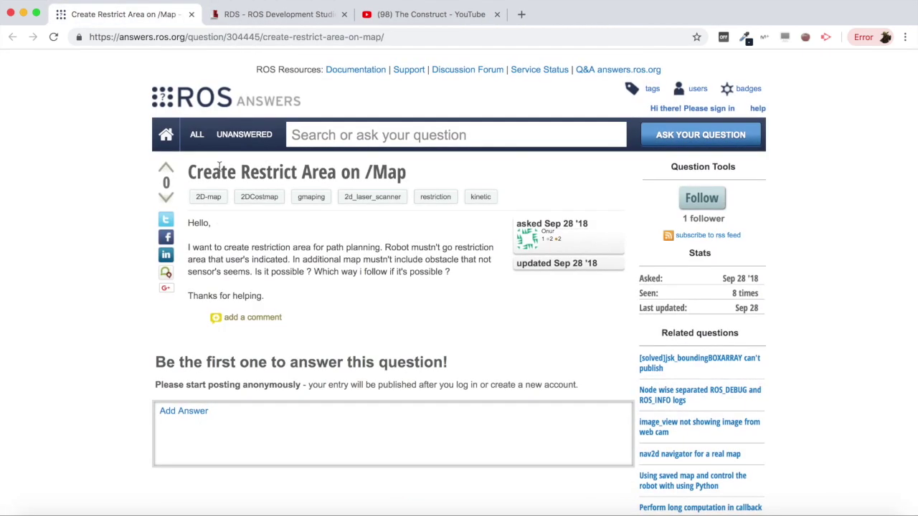
pyautogui.moveTo(190, 172); pyautogui.dragTo(430, 174)
pyautogui.click(435, 179)
# Step: Open a Shell and the Cloud9 IDE, with the IDE window on the right
pyautogui.click(277, 15)
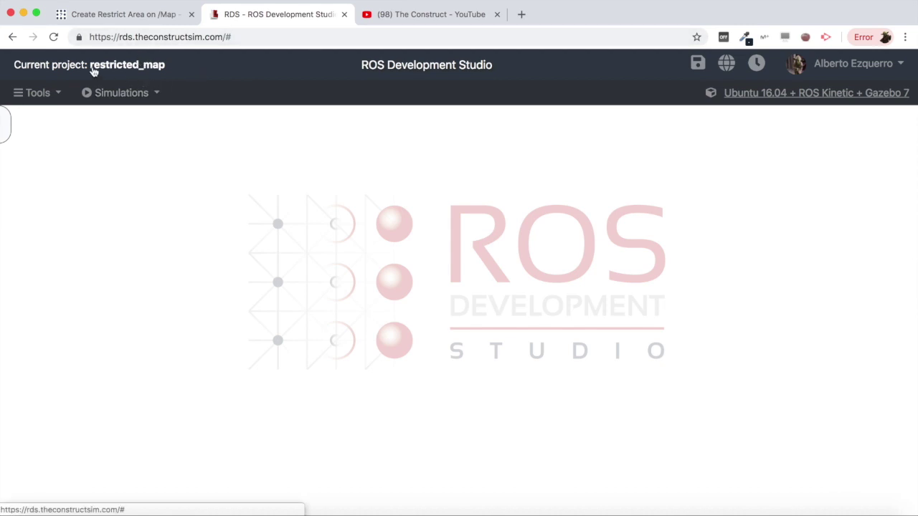
pyautogui.click(39, 93)
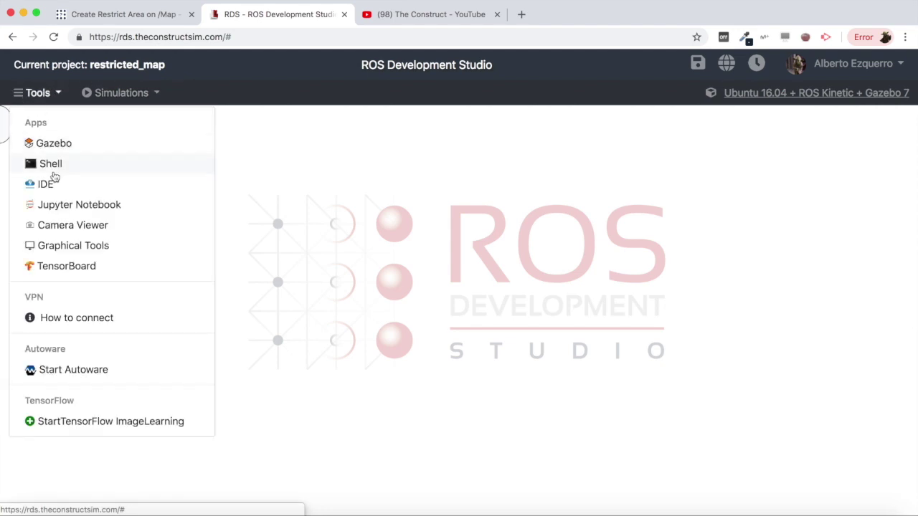
pyautogui.click(52, 164)
pyautogui.click(46, 94)
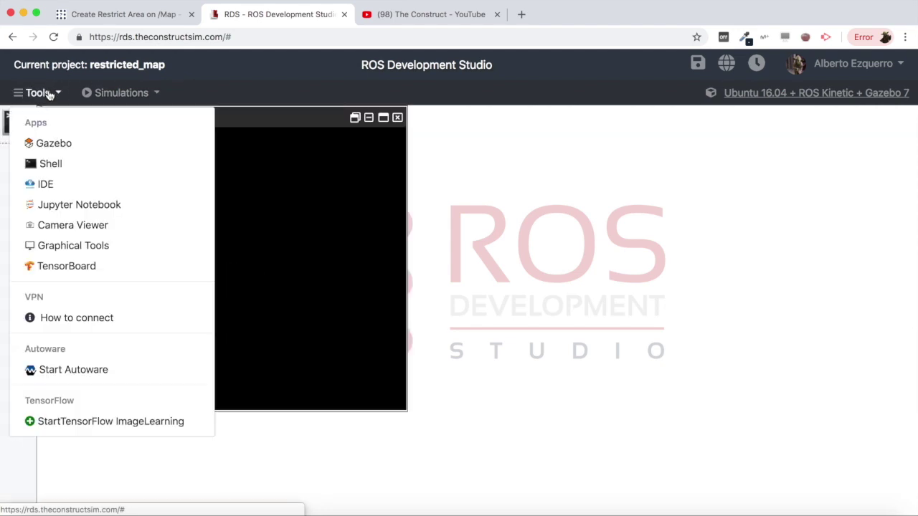
pyautogui.click(67, 182)
pyautogui.moveTo(198, 122); pyautogui.dragTo(675, 122)
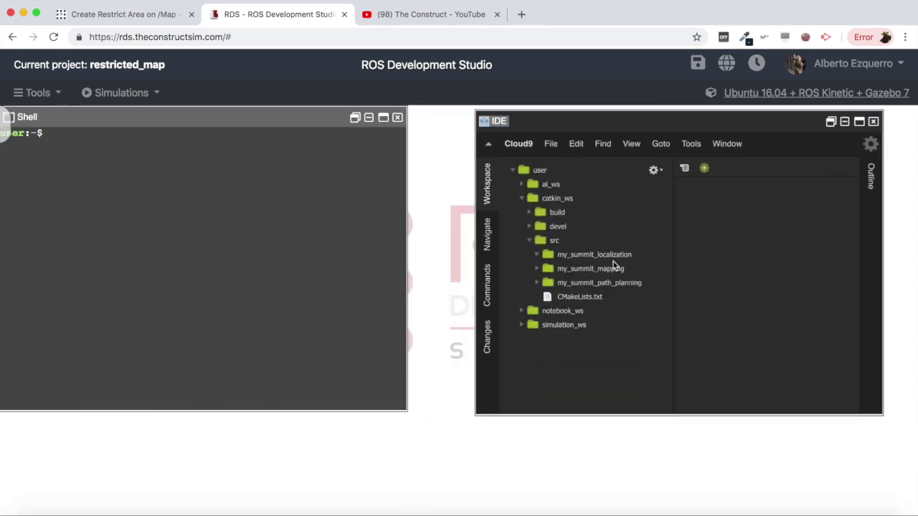
# Step: Look over the my_summit localization, path_planning and mapping packages, then get a fresh shell prompt
pyautogui.click(605, 257)
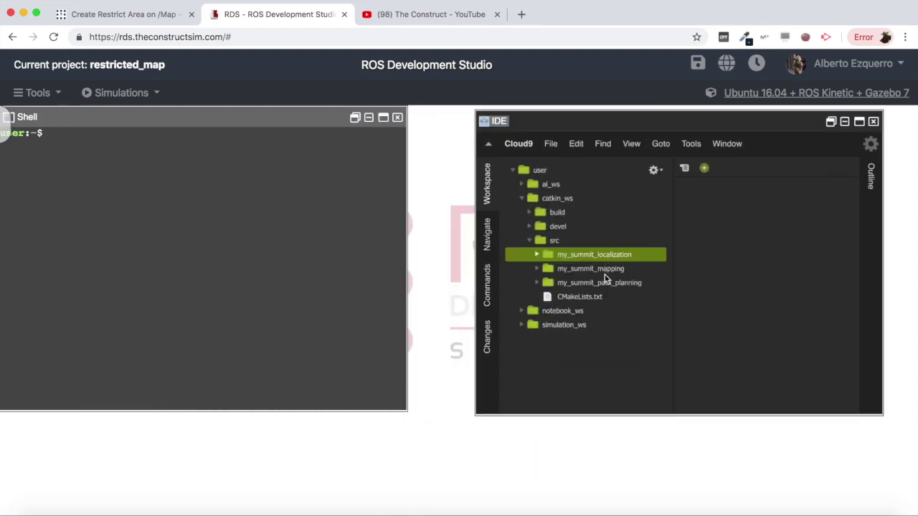
pyautogui.click(615, 284)
pyautogui.click(587, 268)
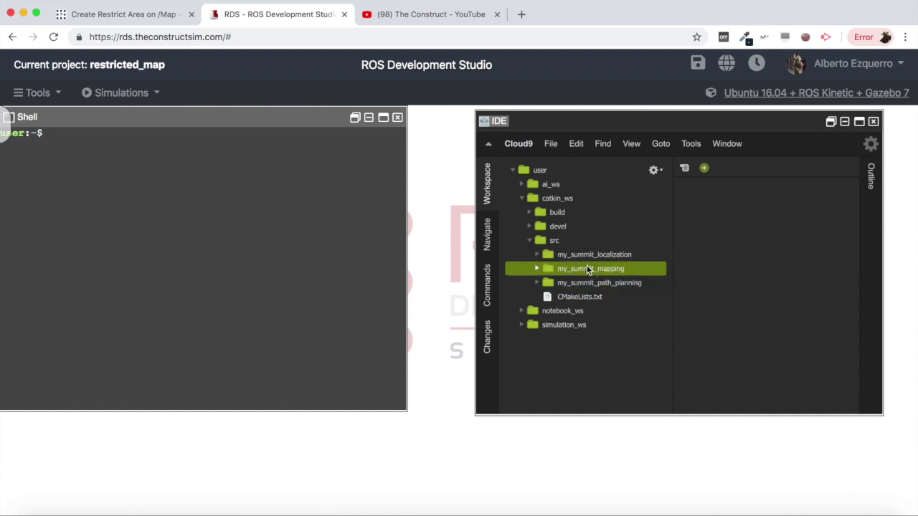
pyautogui.click(576, 256)
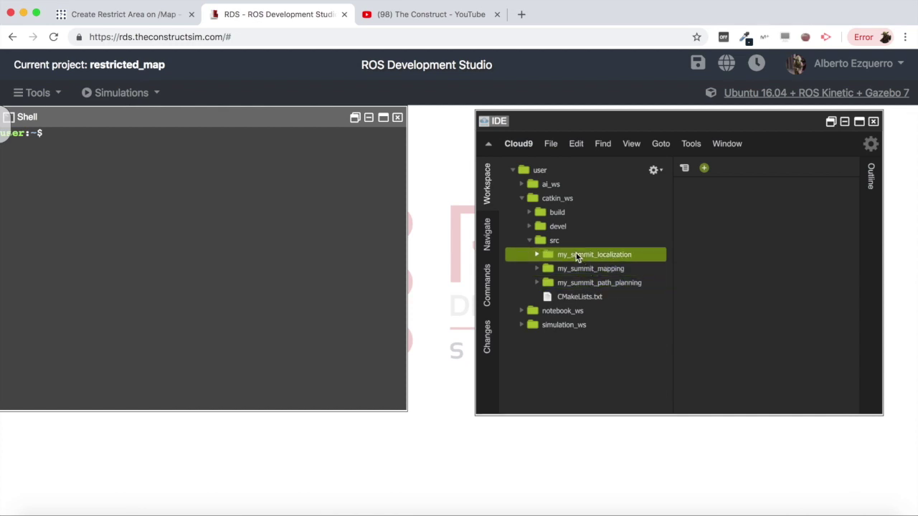
pyautogui.click(153, 247)
pyautogui.press('Return')
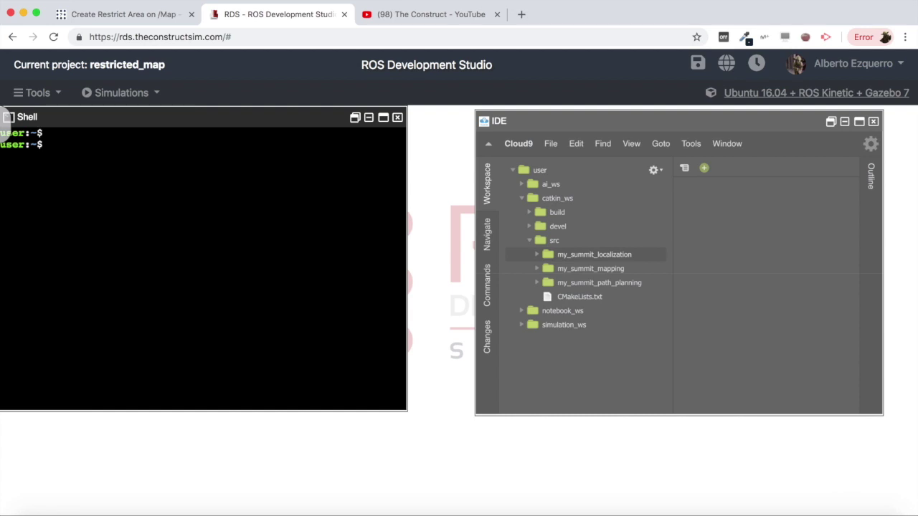
# Step: Launch the Summit XL simulation with Gazebo at lower right and its simulation log collapsed
pyautogui.click(124, 93)
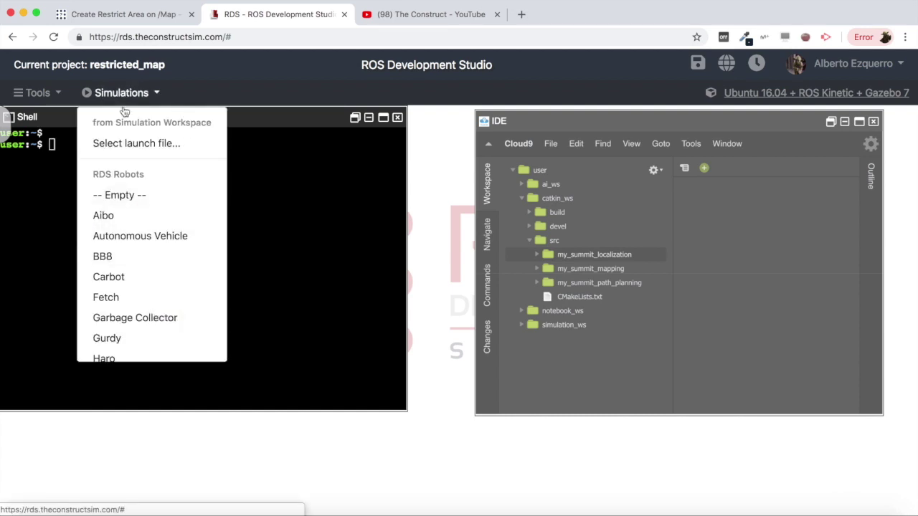
pyautogui.scroll(-8, 136, 244)
pyautogui.click(118, 306)
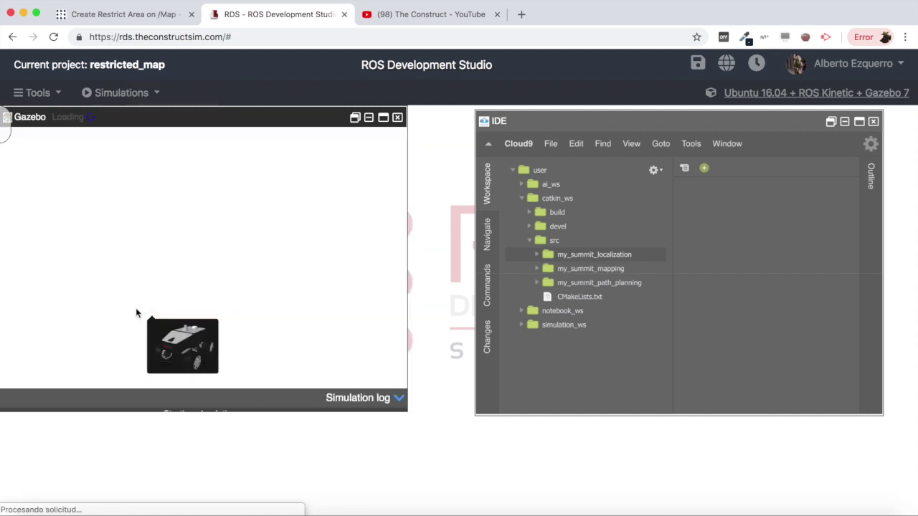
pyautogui.moveTo(529, 195); pyautogui.dragTo(568, 219)
pyautogui.click(228, 254)
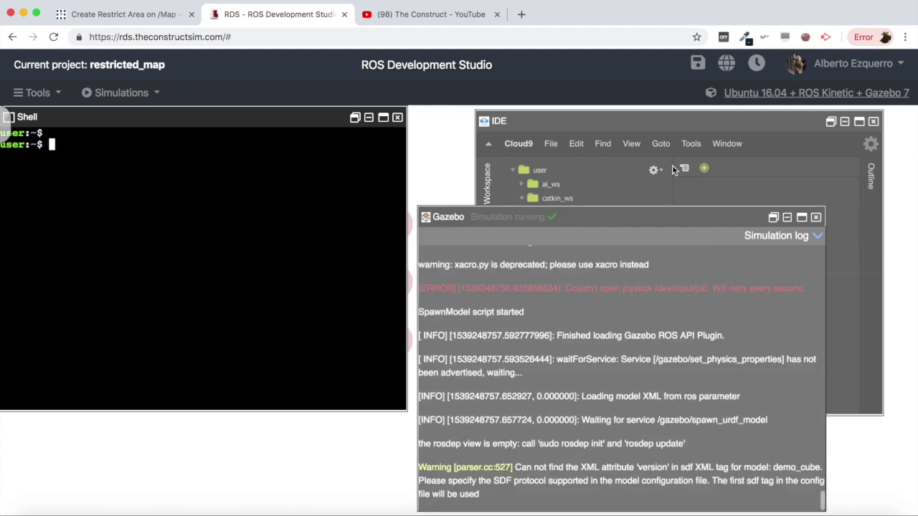
pyautogui.click(626, 195)
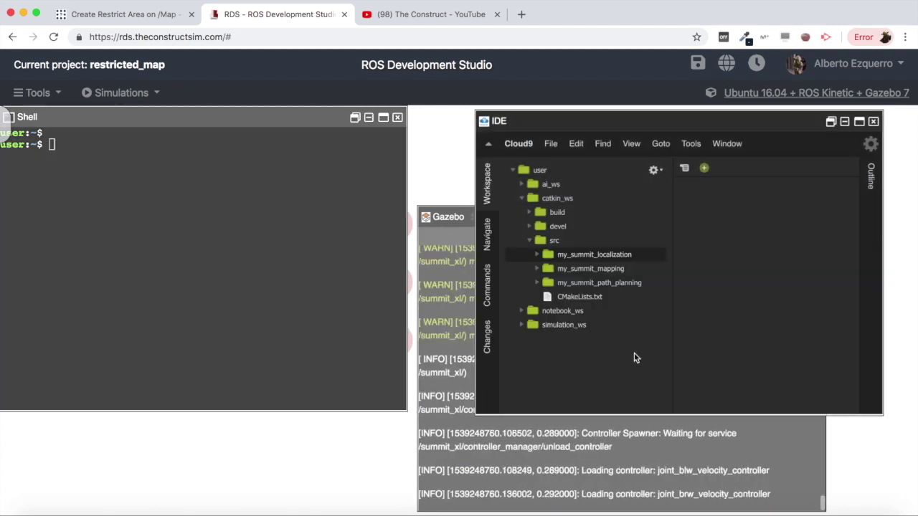
pyautogui.click(666, 475)
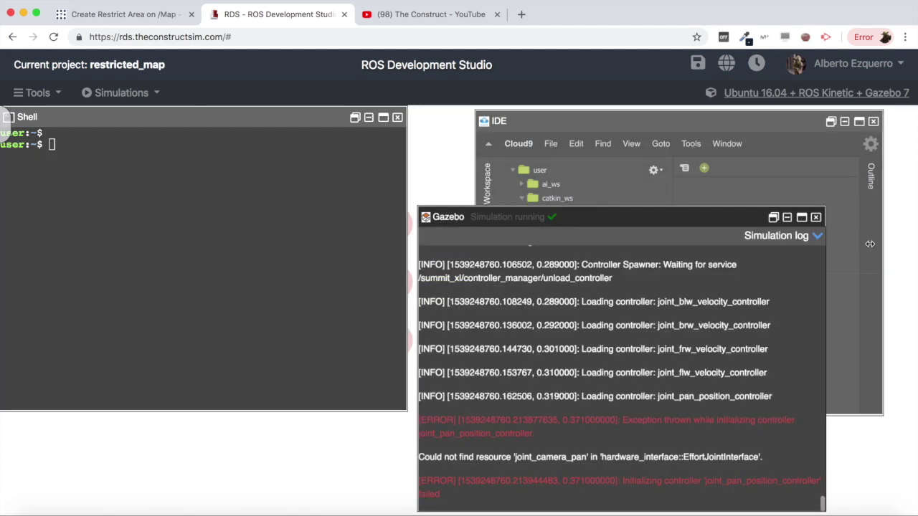
pyautogui.click(819, 239)
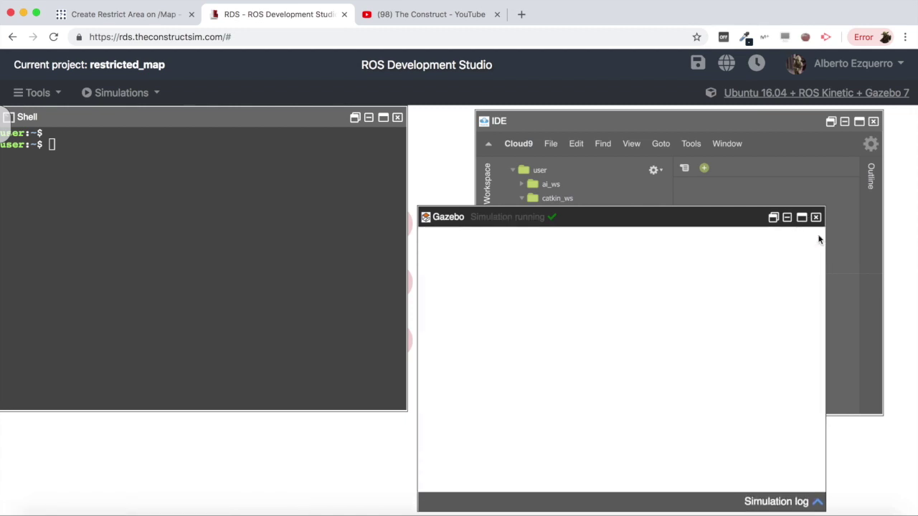
pyautogui.click(271, 292)
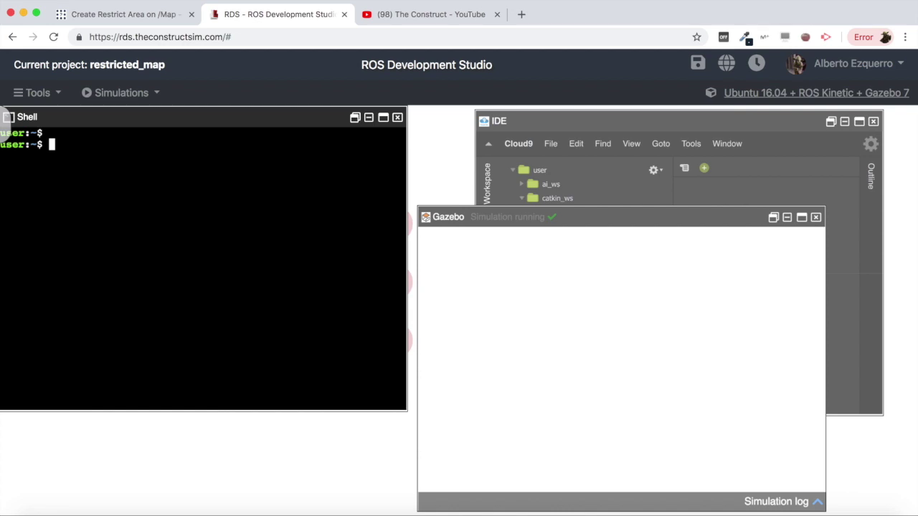
# Step: Begin typing the roslaunch command, then collapse the Gazebo log and view the robot from above
pyautogui.press('Return')
pyautogui.write('rosla')
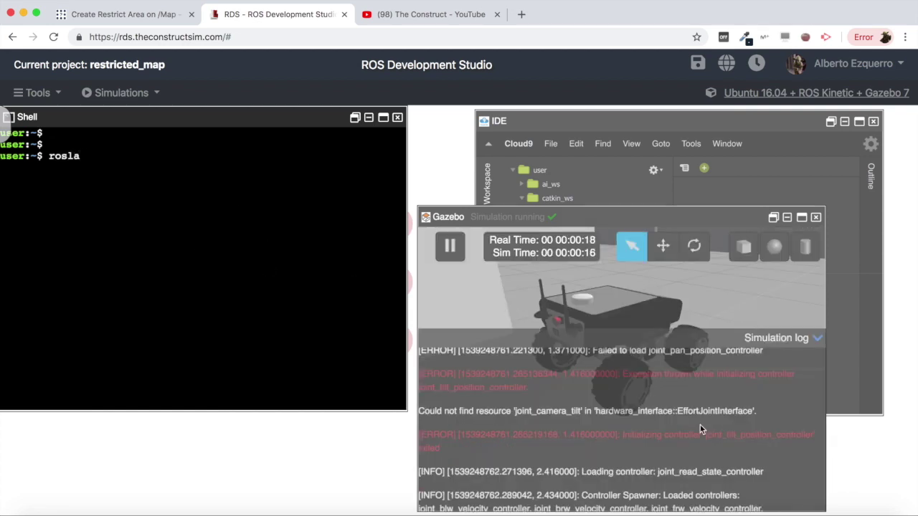
pyautogui.click(817, 340)
pyautogui.click(818, 340)
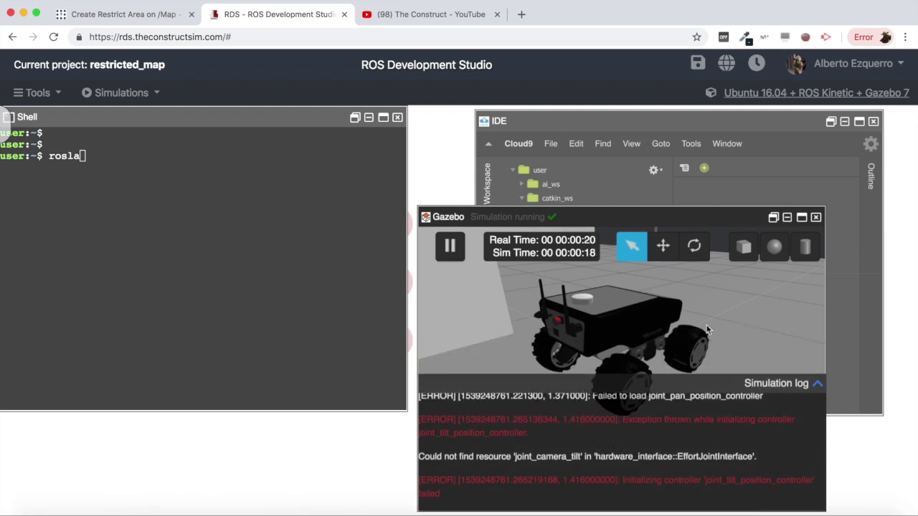
pyautogui.scroll(-5, 706, 328)
pyautogui.moveTo(706, 329); pyautogui.dragTo(682, 443, button='middle')
pyautogui.scroll(-6, 705, 450)
# Step: Complete 'roslaunch my_summit_path_planning move_base.launch' in the shell using Tab completion
pyautogui.click(206, 242)
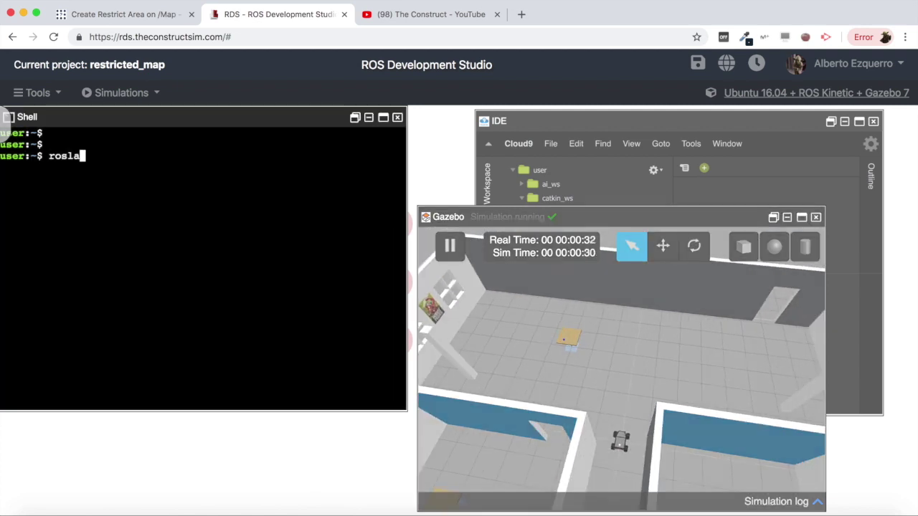
pyautogui.write('unch my_summit_path')
pyautogui.press('Tab')
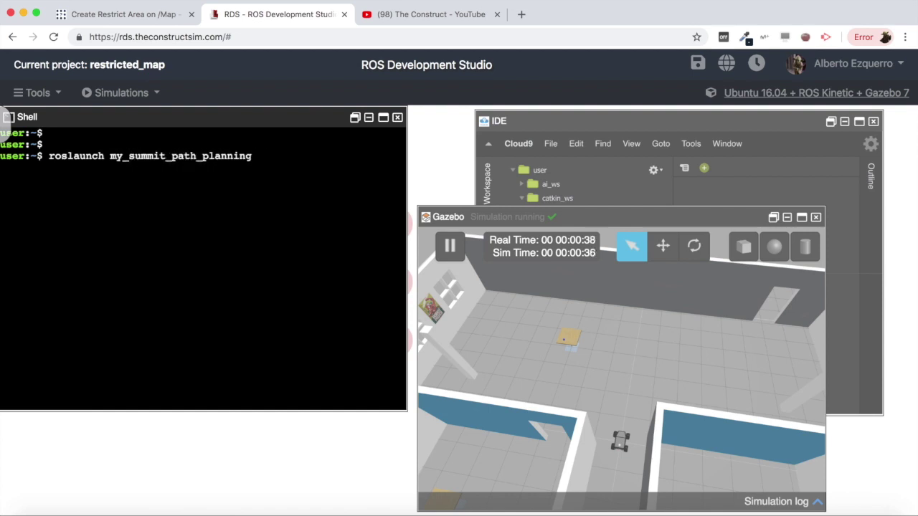
pyautogui.write('move')
pyautogui.press('Tab')
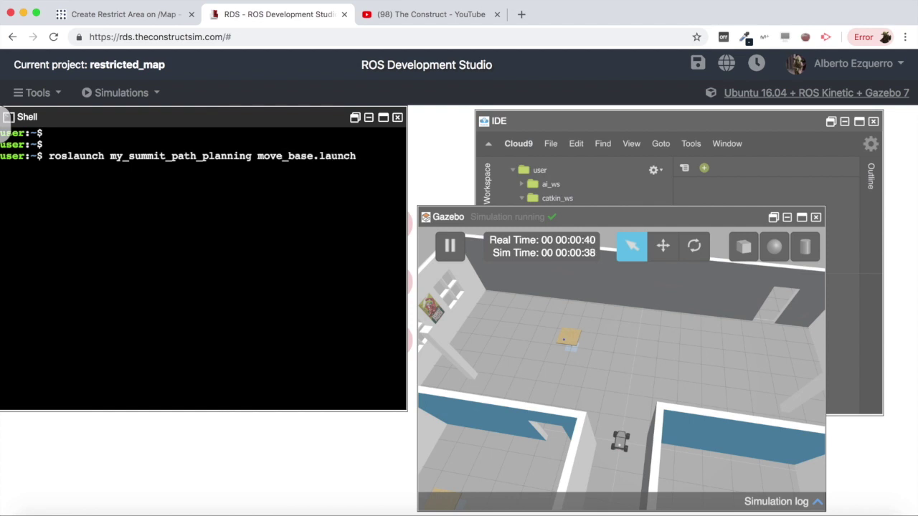
# Step: Run 'rosrun rviz rviz' in a second shell
pyautogui.click(36, 92)
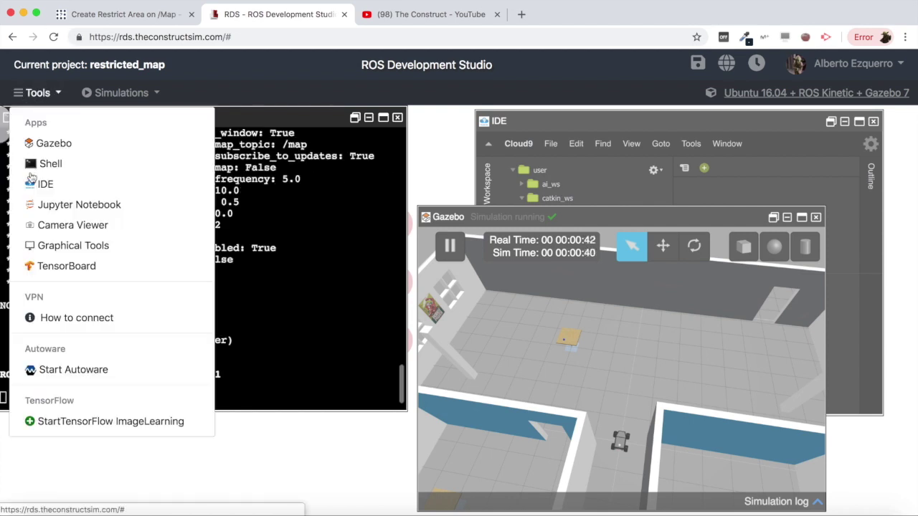
pyautogui.click(73, 165)
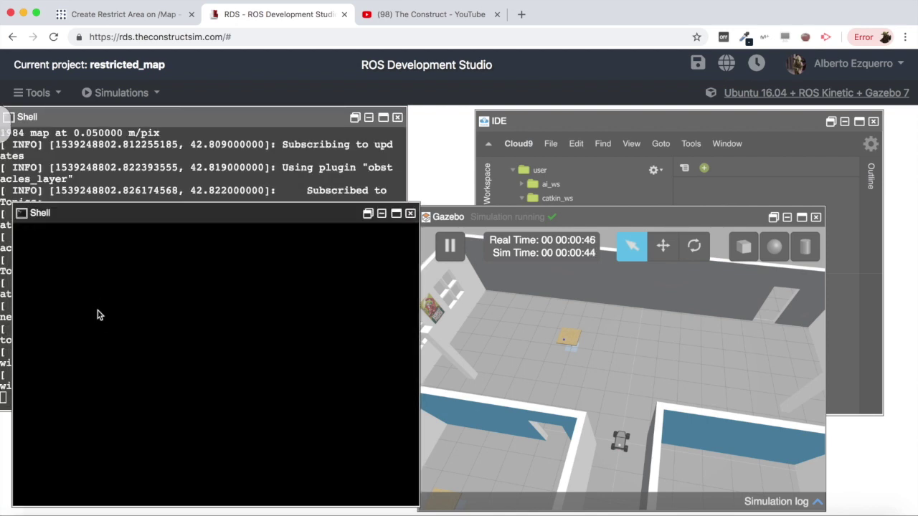
pyautogui.click(97, 312)
pyautogui.press('Return')
pyautogui.write('rosrun rviz rviz')
pyautogui.press('Return')
# Step: Open Graphical Tools, dismiss the Invalid Login window, and check the move_base launch log
pyautogui.click(36, 93)
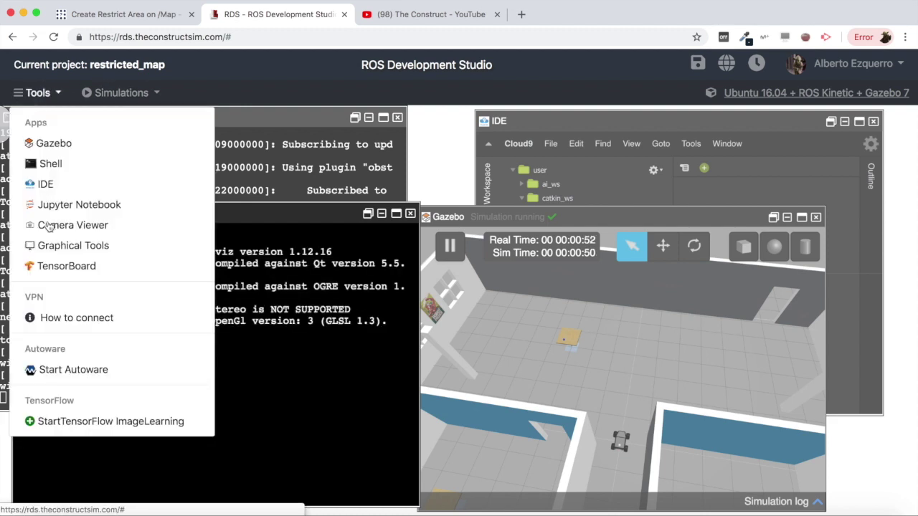
pyautogui.click(57, 245)
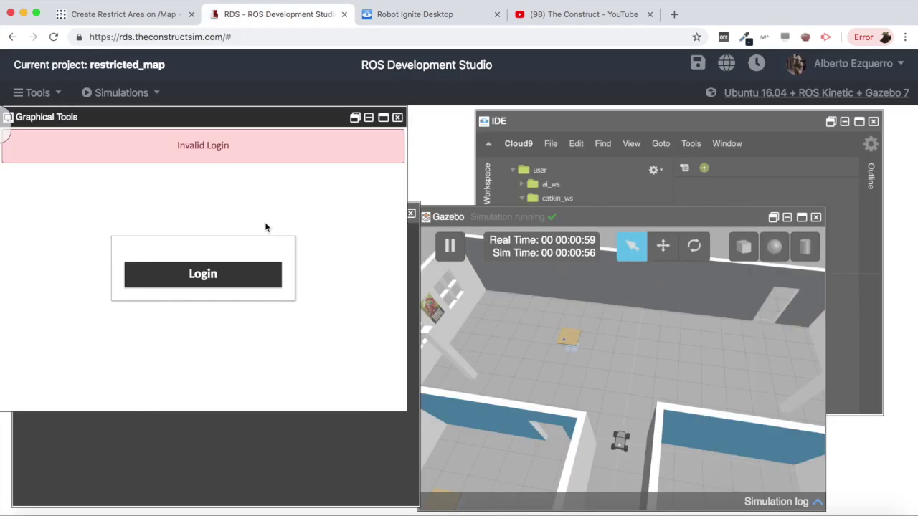
pyautogui.click(398, 119)
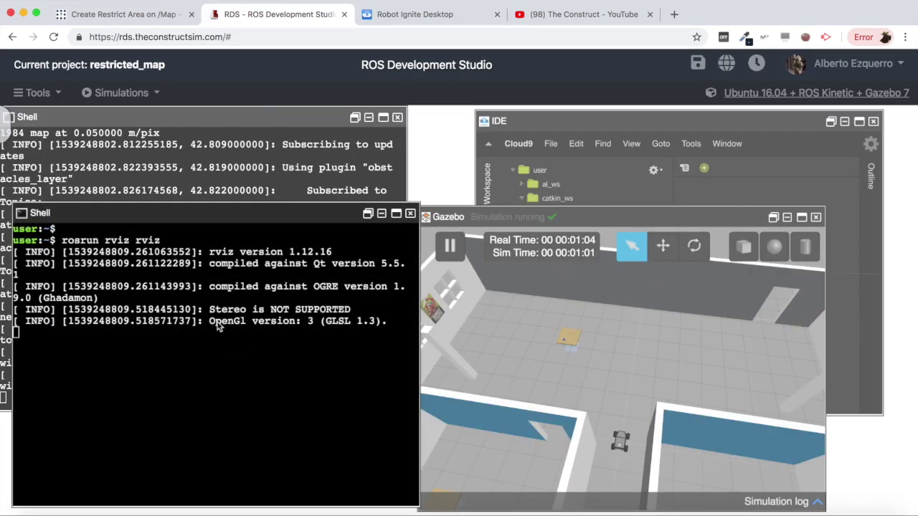
pyautogui.click(194, 164)
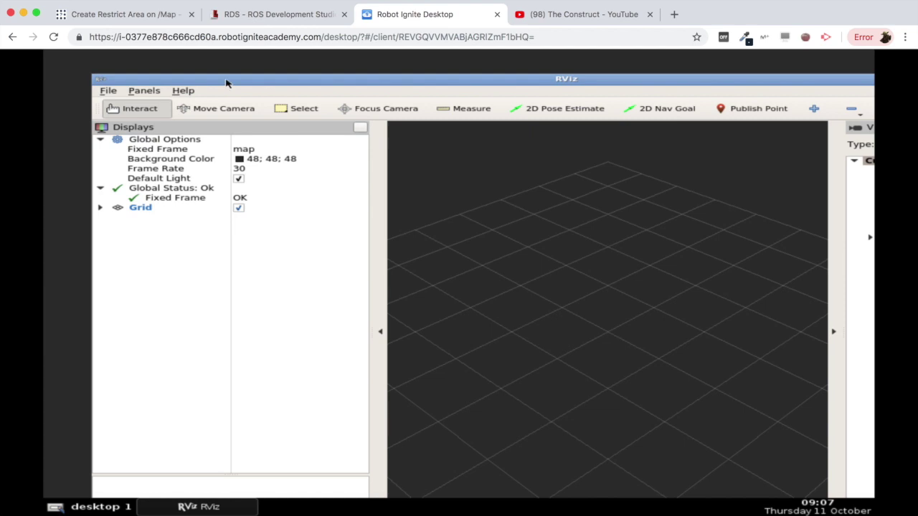
# Step: Maximize RViz and open catkin_ws/src/my_summit_path_planning/rviz/nav.rviz, discarding default-config changes
pyautogui.doubleClick(226, 84)
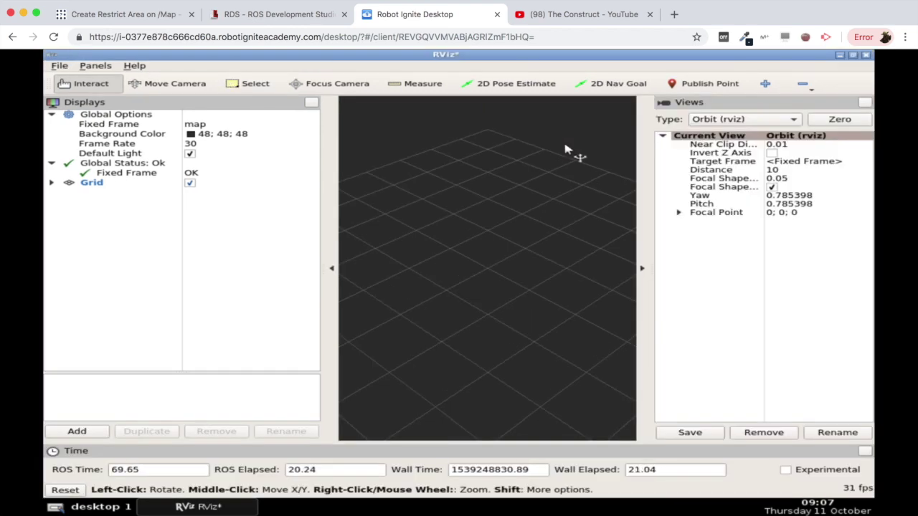
pyautogui.moveTo(629, 237); pyautogui.dragTo(642, 233)
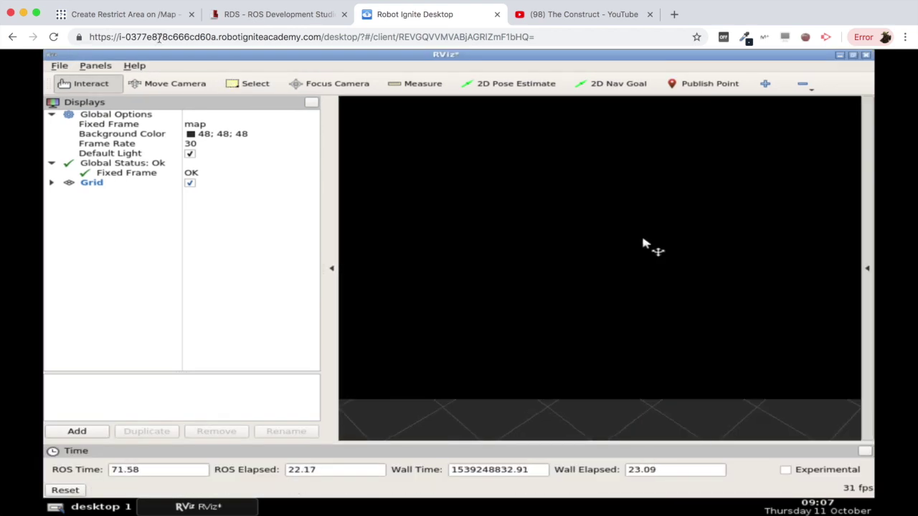
pyautogui.click(60, 65)
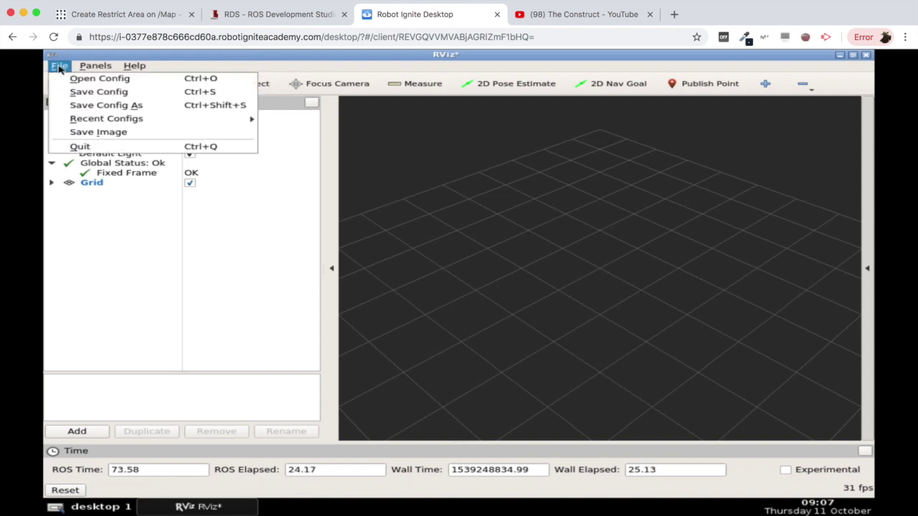
pyautogui.click(72, 80)
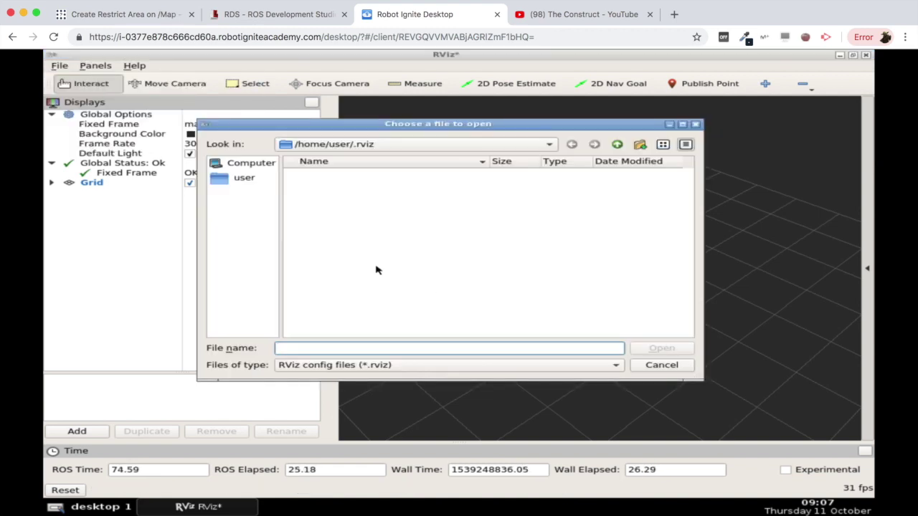
pyautogui.click(233, 181)
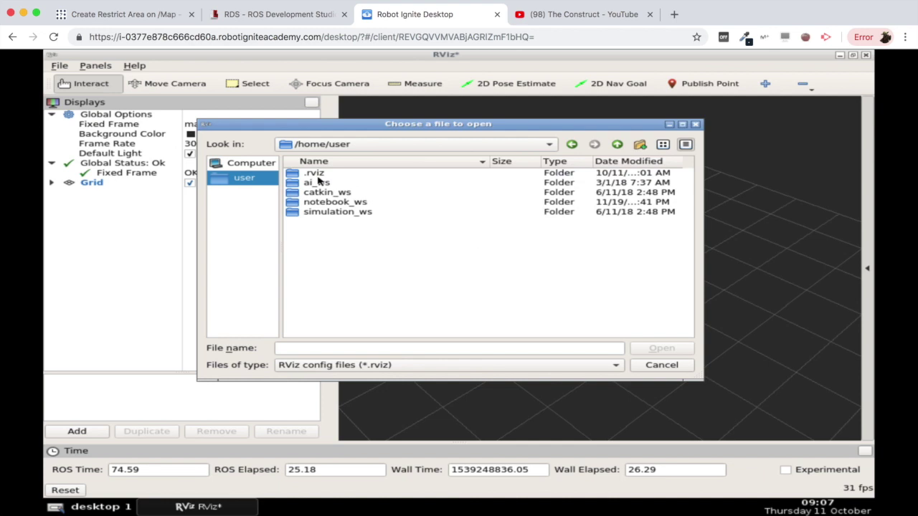
pyautogui.doubleClick(314, 195)
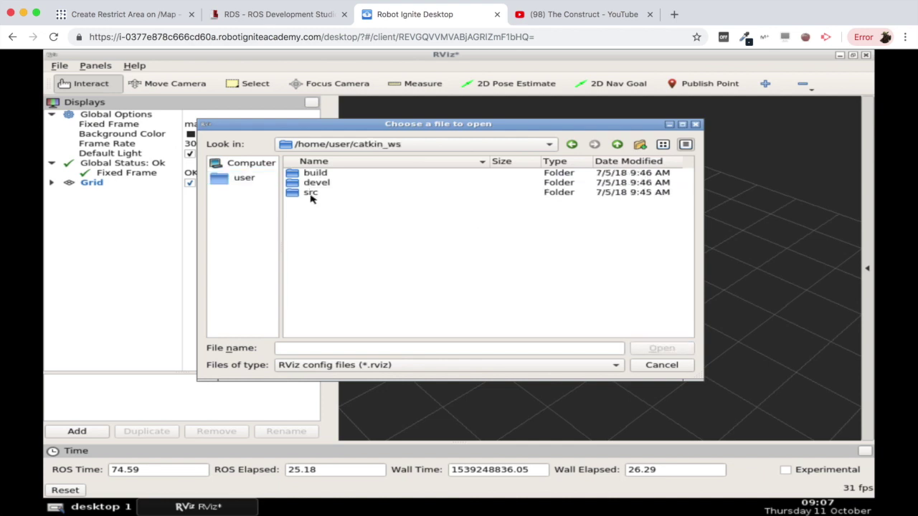
pyautogui.doubleClick(311, 194)
pyautogui.doubleClick(323, 193)
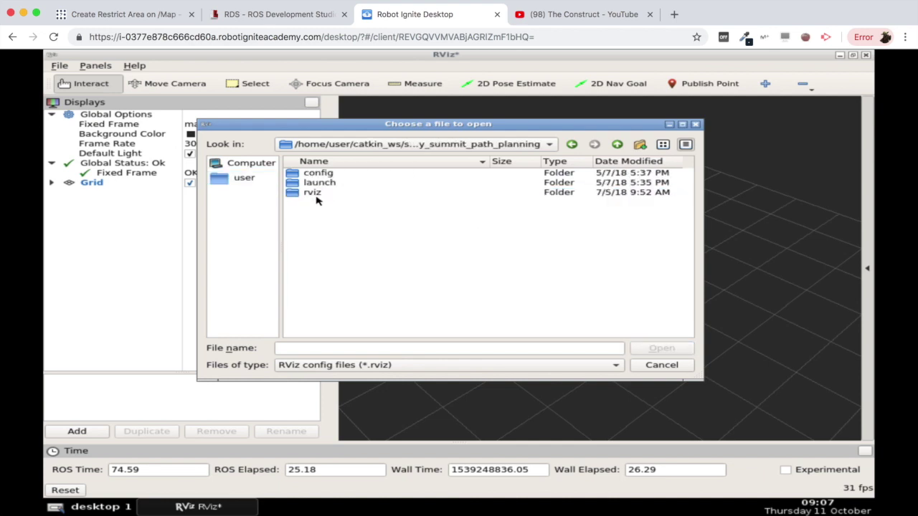
pyautogui.doubleClick(312, 193)
pyautogui.doubleClick(323, 174)
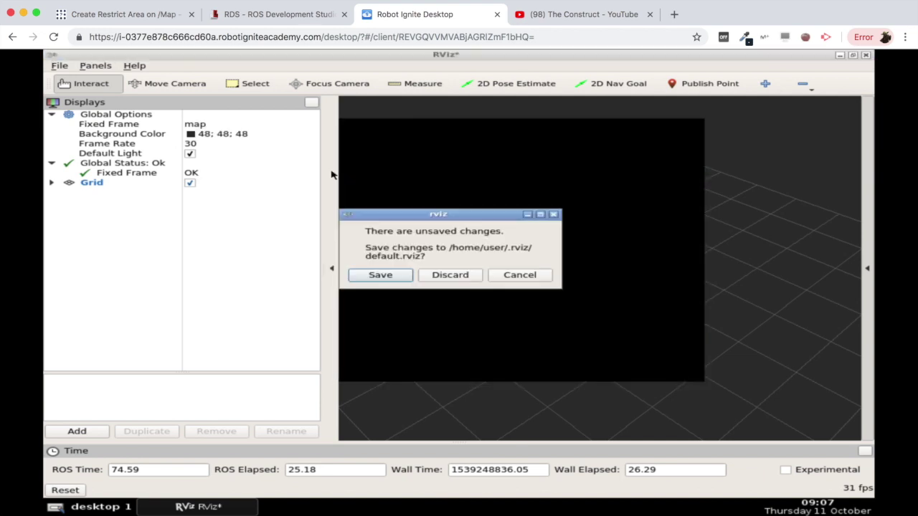
pyautogui.click(447, 280)
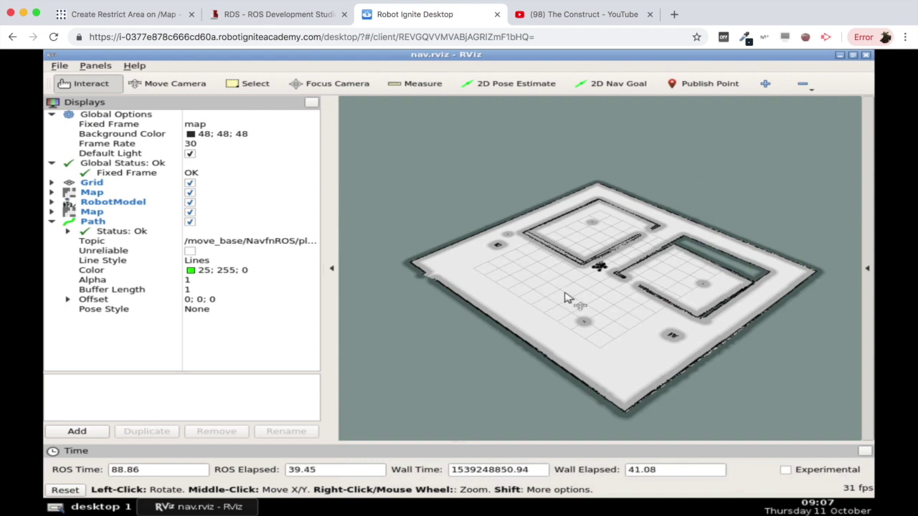
pyautogui.click(242, 19)
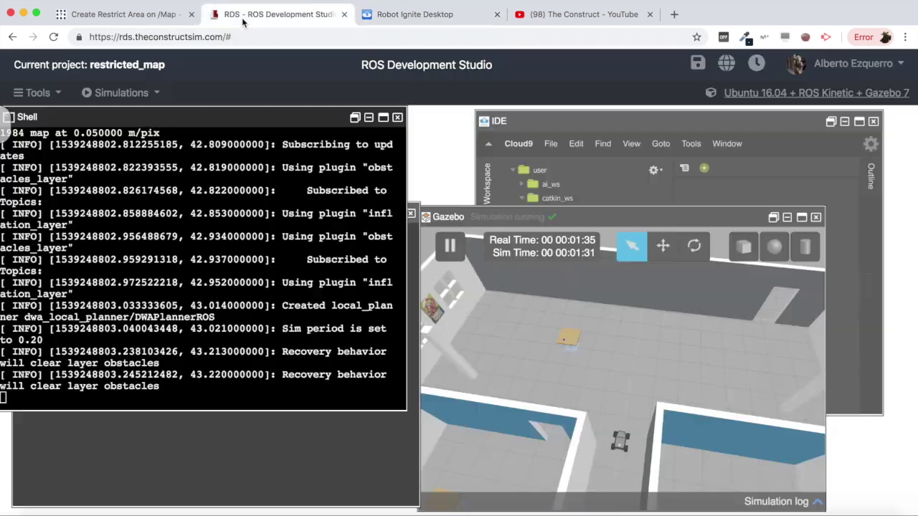
pyautogui.click(609, 166)
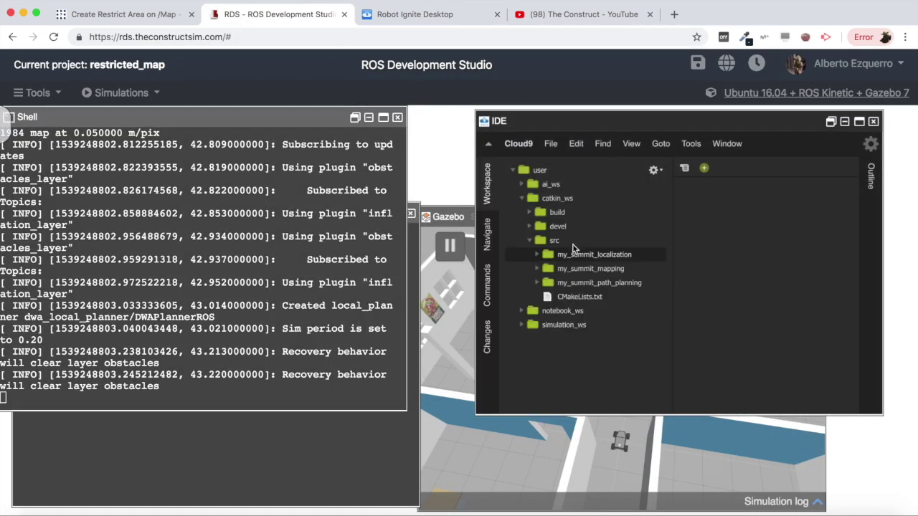
pyautogui.doubleClick(565, 267)
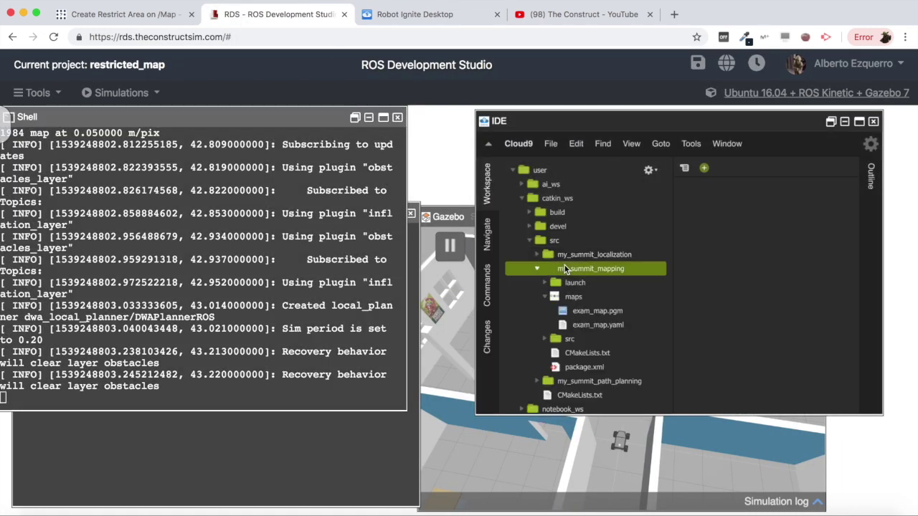
pyautogui.click(585, 312)
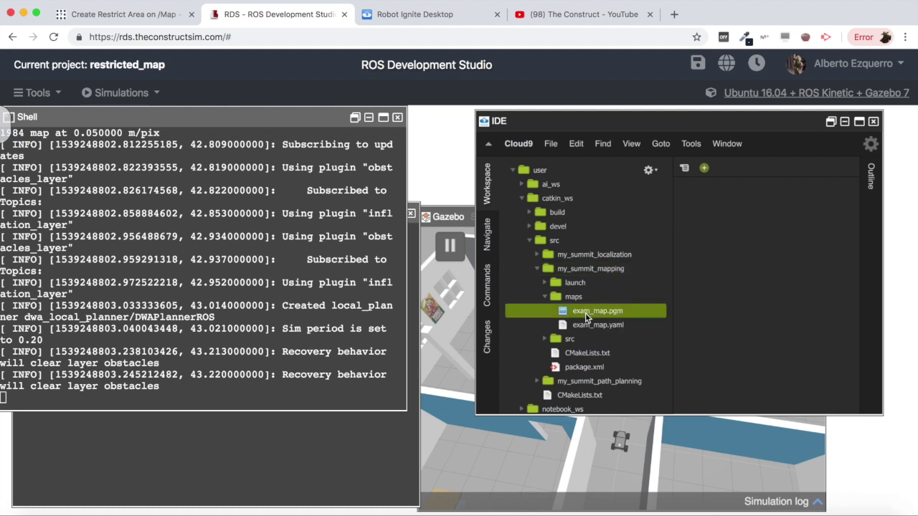
pyautogui.click(588, 325)
pyautogui.press('Up')
pyautogui.click(392, 9)
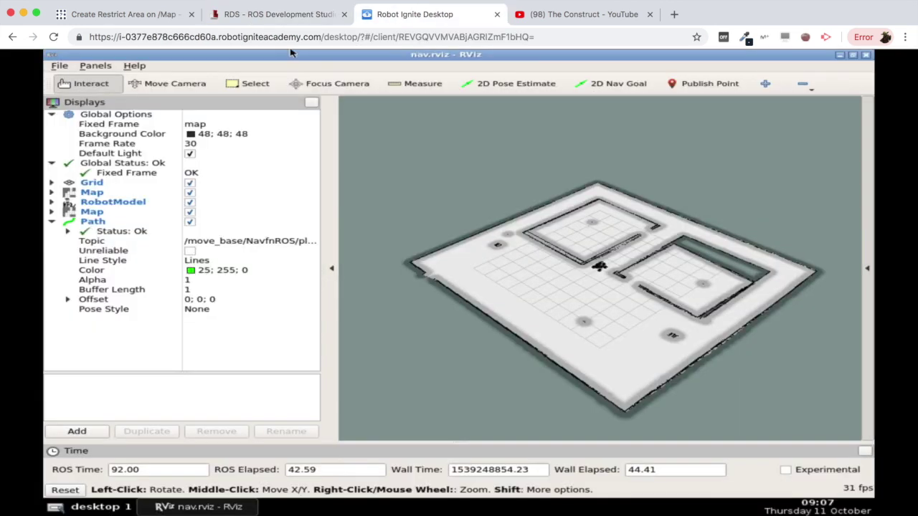
pyautogui.click(189, 213)
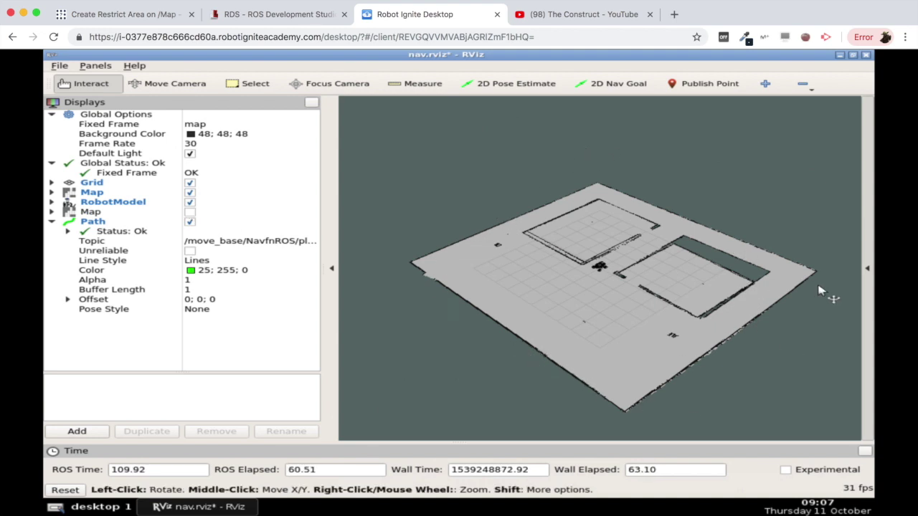
pyautogui.click(190, 213)
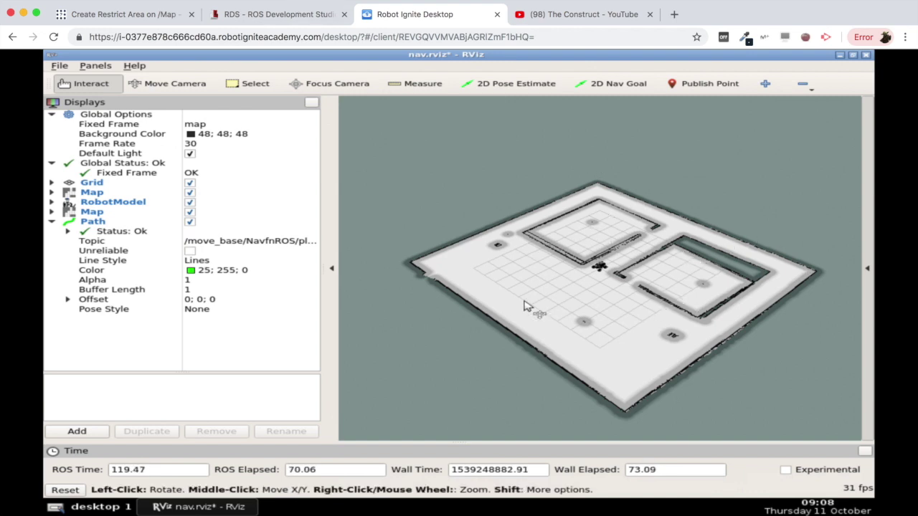
pyautogui.click(288, 15)
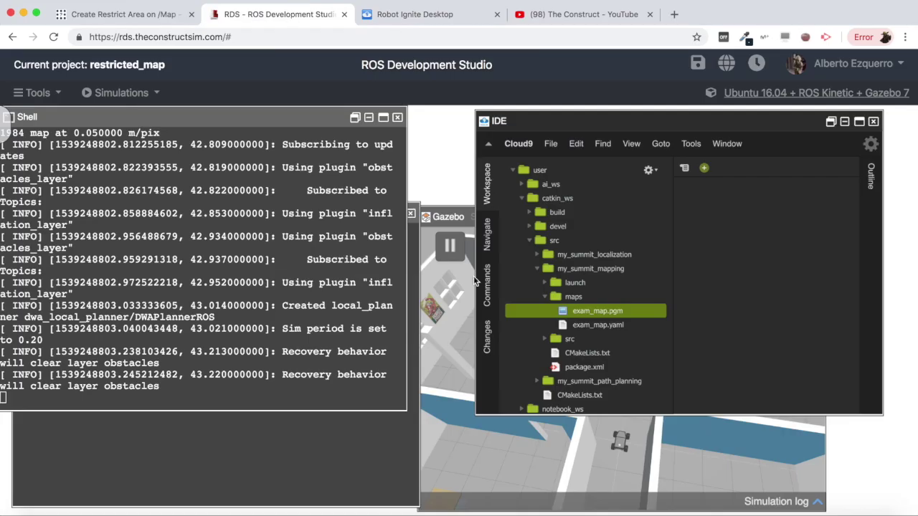
pyautogui.click(459, 288)
pyautogui.scroll(-5, 618, 384)
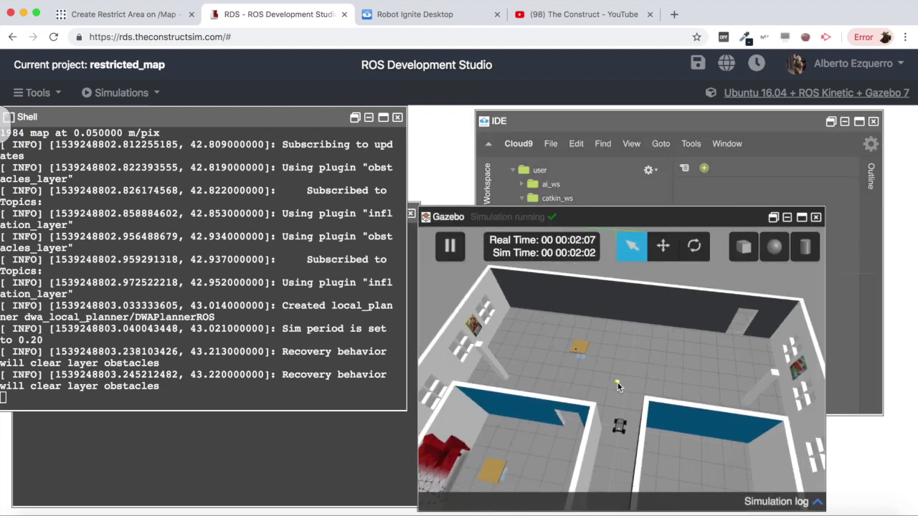
pyautogui.scroll(-4, 617, 385)
pyautogui.moveTo(617, 387)
pyautogui.mouseDown(button='middle')
pyautogui.moveTo(619, 408)
pyautogui.moveTo(617, 379)
pyautogui.mouseUp(button='middle')
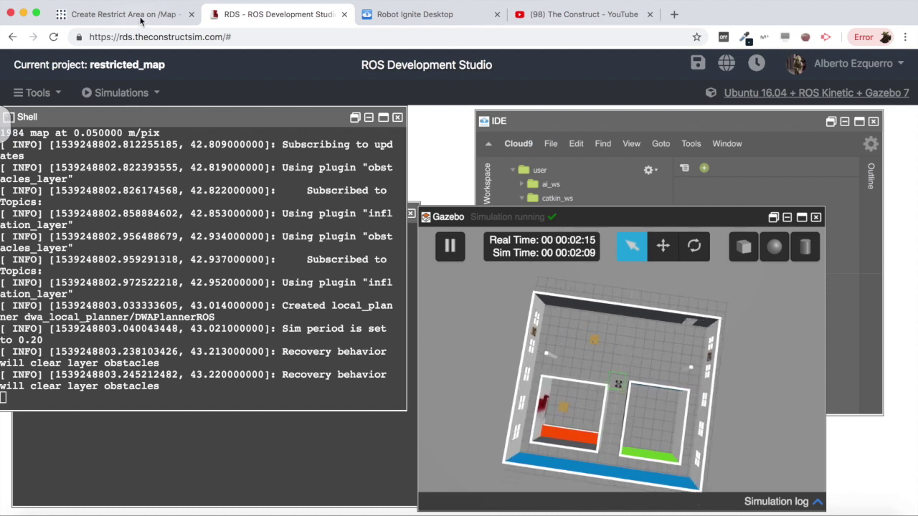
pyautogui.click(434, 12)
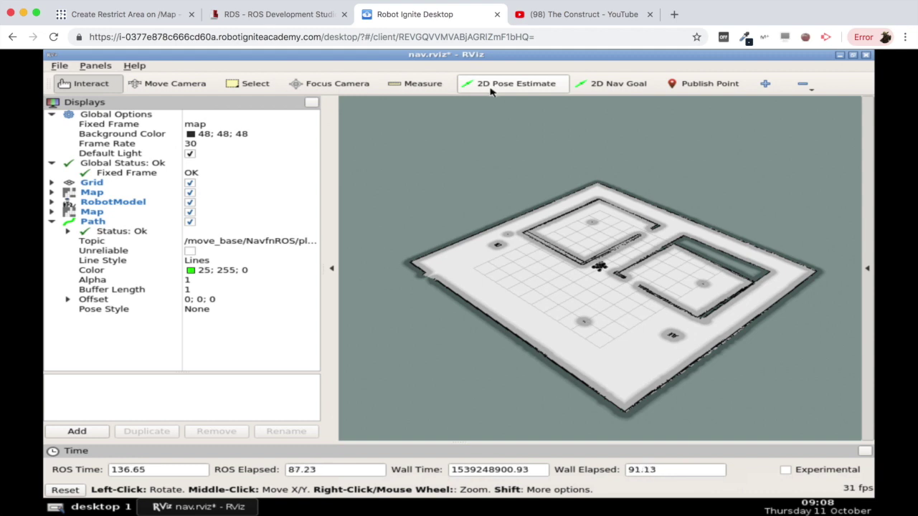
# Step: Send a 2D Nav Goal inside the right-hand room and follow the shell log
pyautogui.click(616, 84)
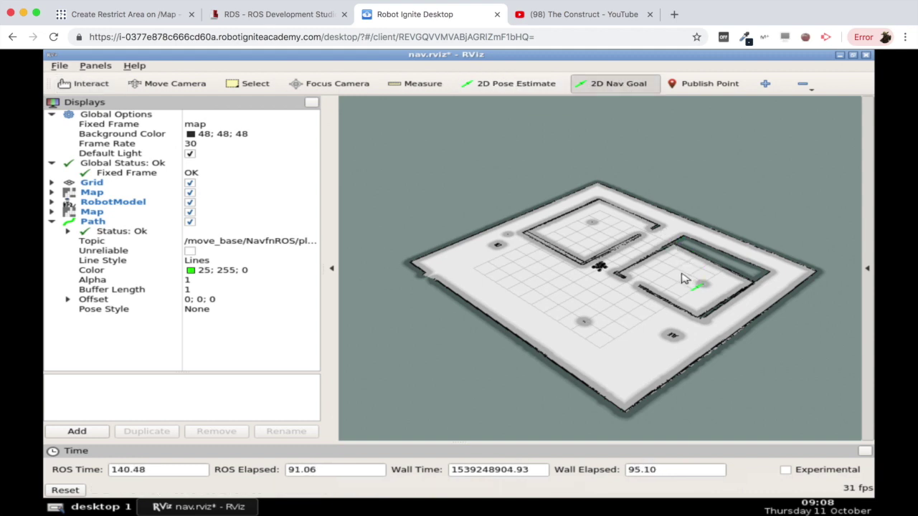
pyautogui.moveTo(683, 278)
pyautogui.mouseDown()
pyautogui.moveTo(663, 276)
pyautogui.moveTo(694, 273)
pyautogui.mouseUp()
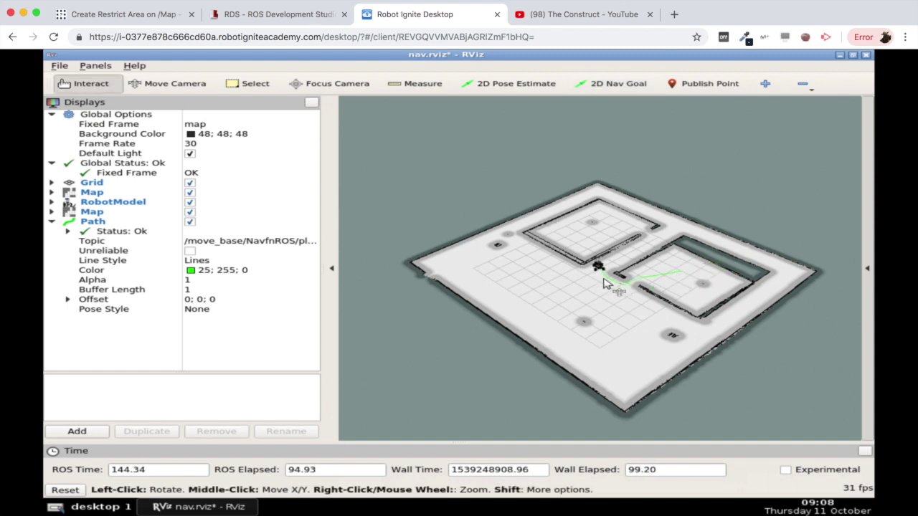
pyautogui.scroll(2, 604, 283)
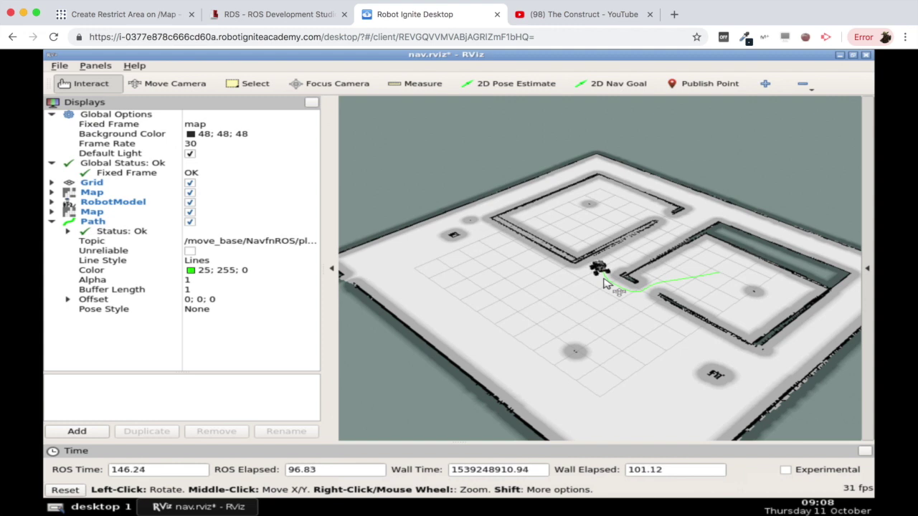
pyautogui.click(273, 15)
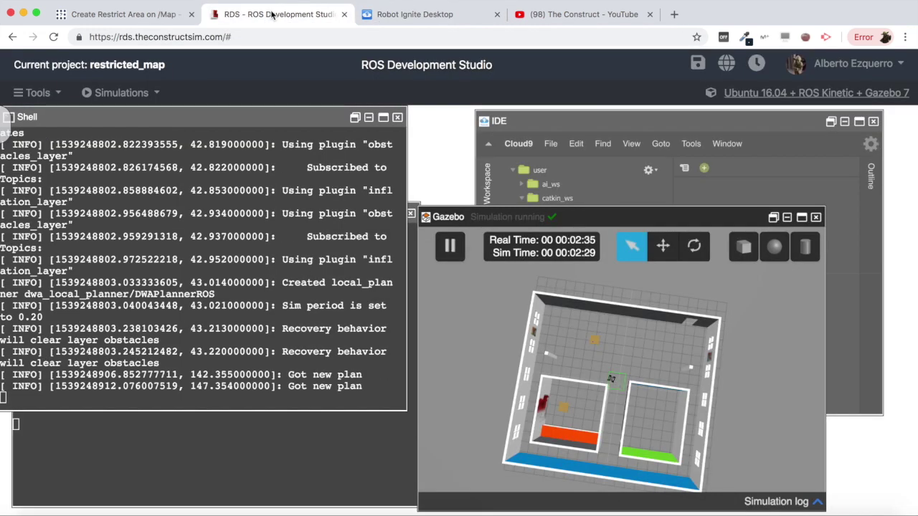
pyautogui.scroll(4, 614, 405)
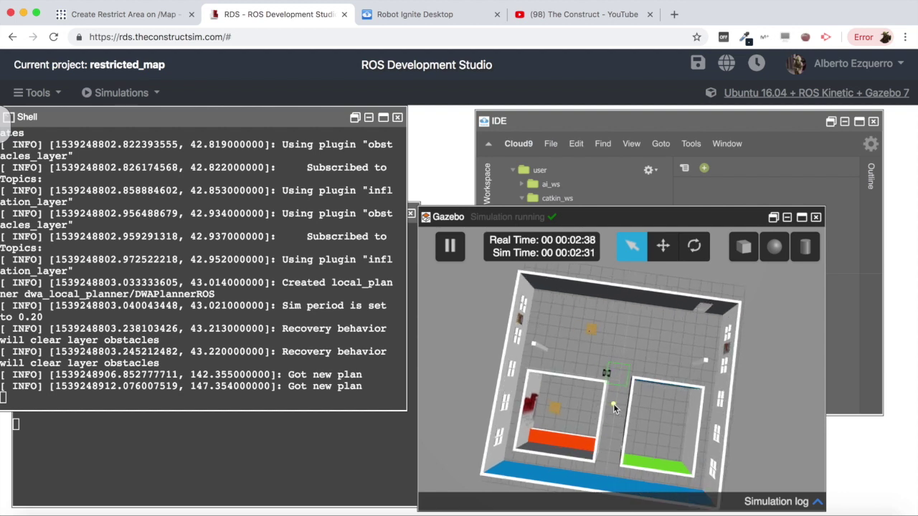
pyautogui.scroll(3, 613, 406)
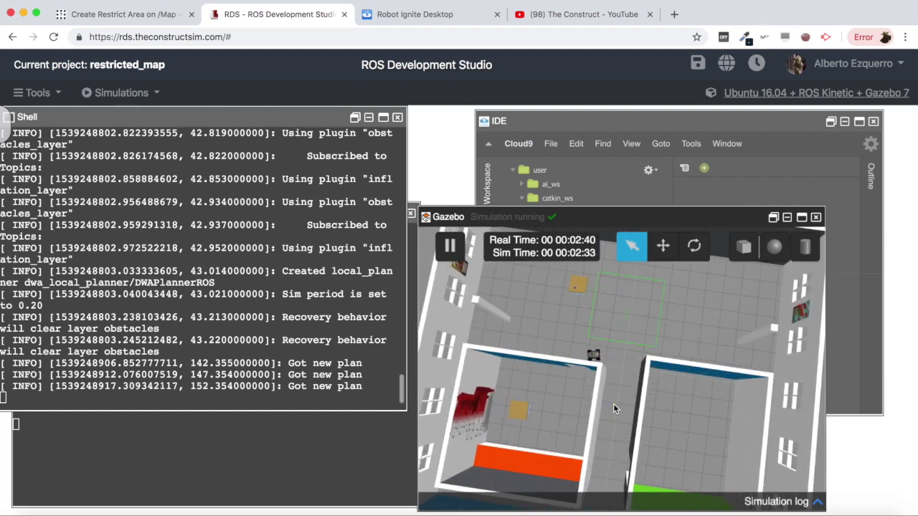
pyautogui.scroll(-1, 613, 406)
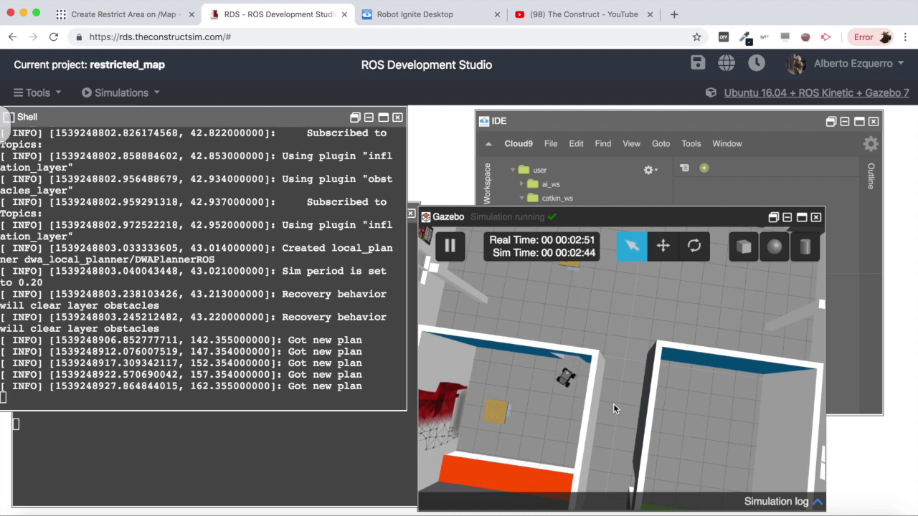
# Step: Set another navigation goal on the open floor left of the room, then check the workspace
pyautogui.click(433, 11)
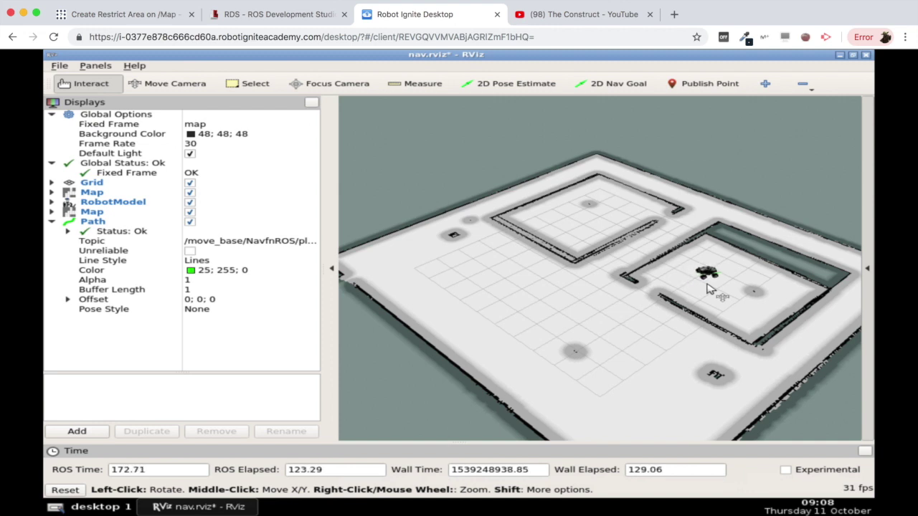
pyautogui.click(294, 15)
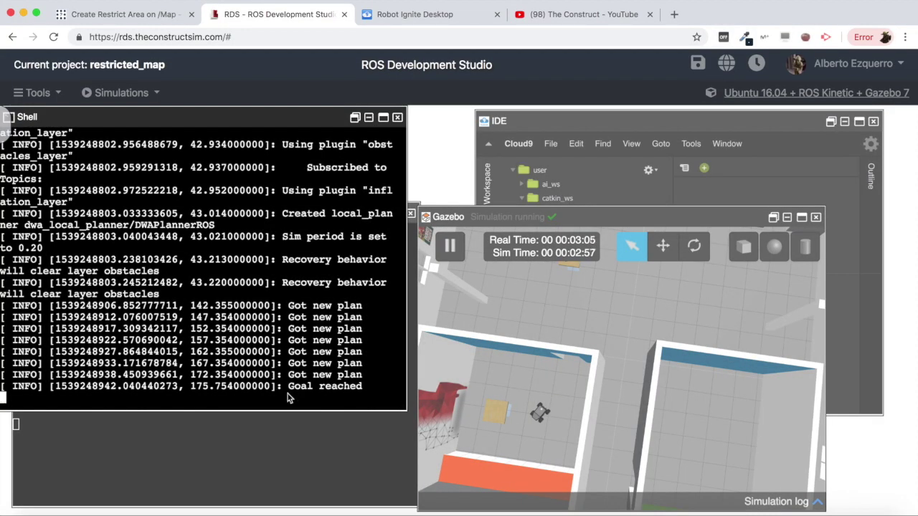
pyautogui.click(412, 14)
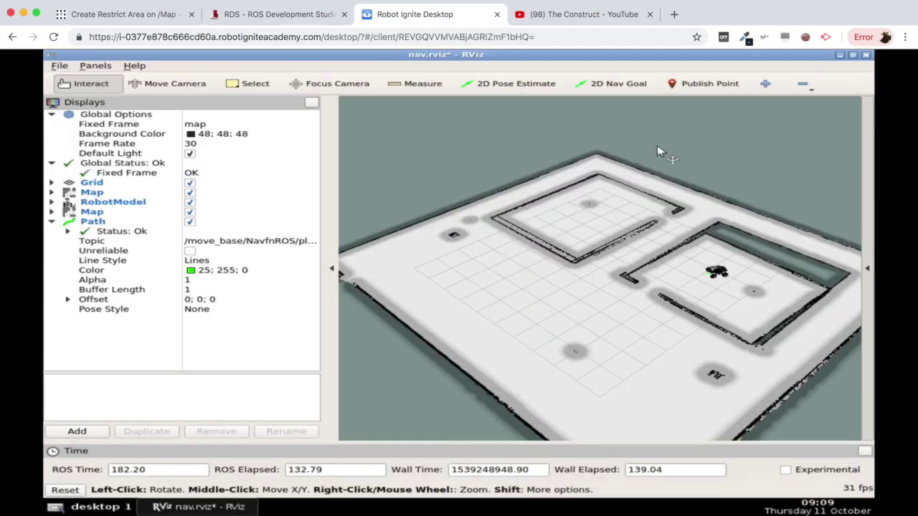
pyautogui.click(610, 86)
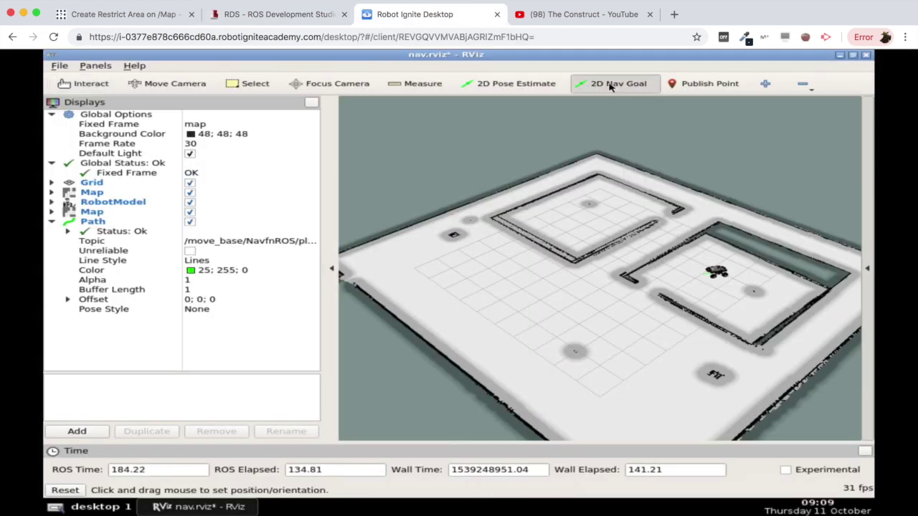
pyautogui.moveTo(514, 288); pyautogui.dragTo(488, 287)
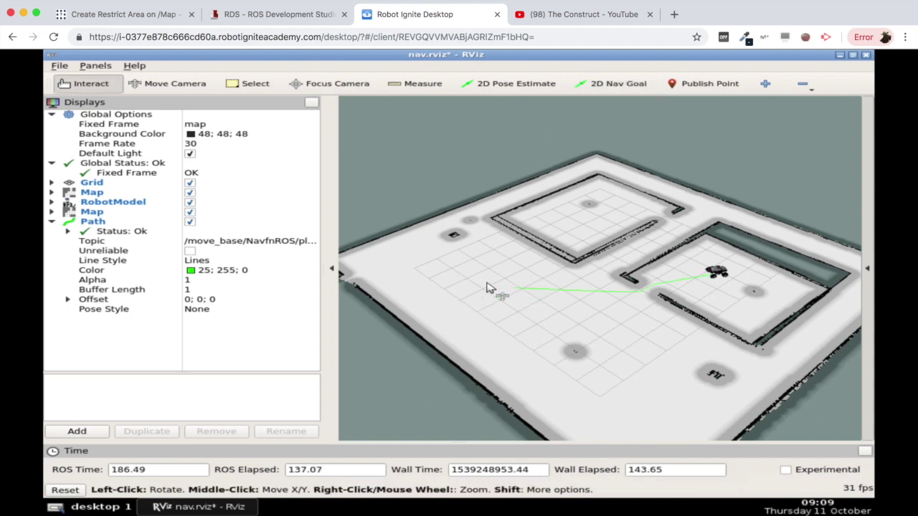
pyautogui.click(267, 16)
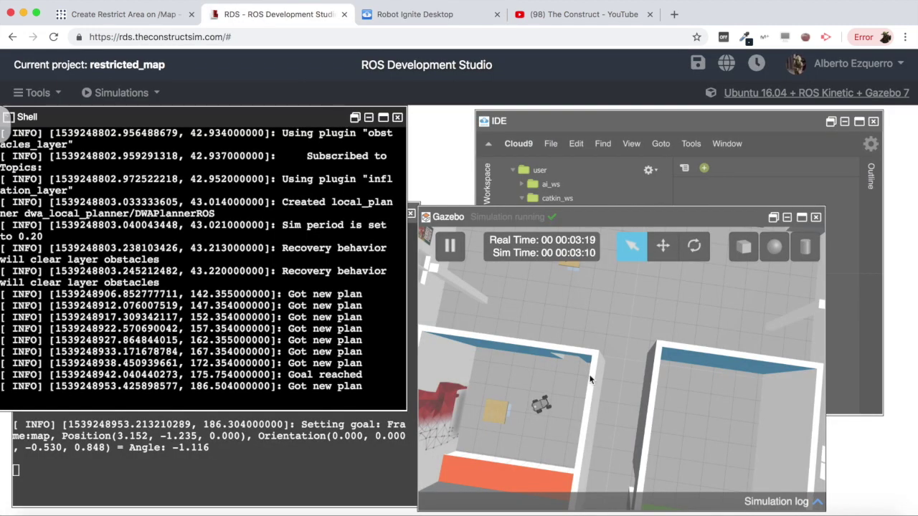
# Step: Download catkin_ws/src/my_summit_mapping/maps/exam_map.pgm from the IDE file tree
pyautogui.click(770, 181)
pyautogui.click(594, 311)
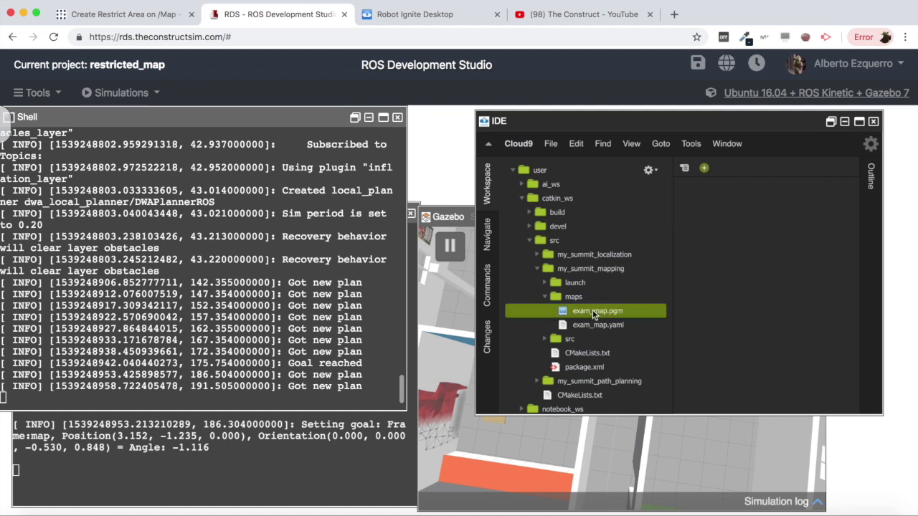
pyautogui.rightClick(586, 314)
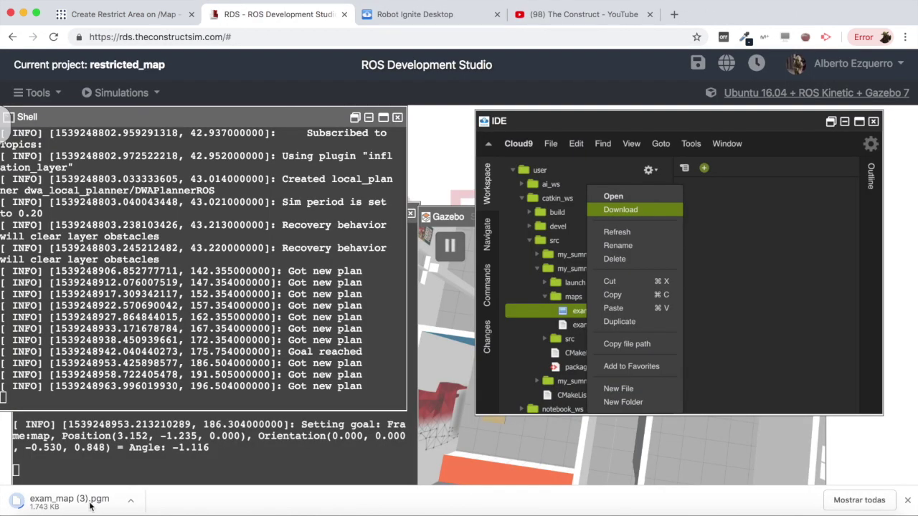
pyautogui.click(908, 502)
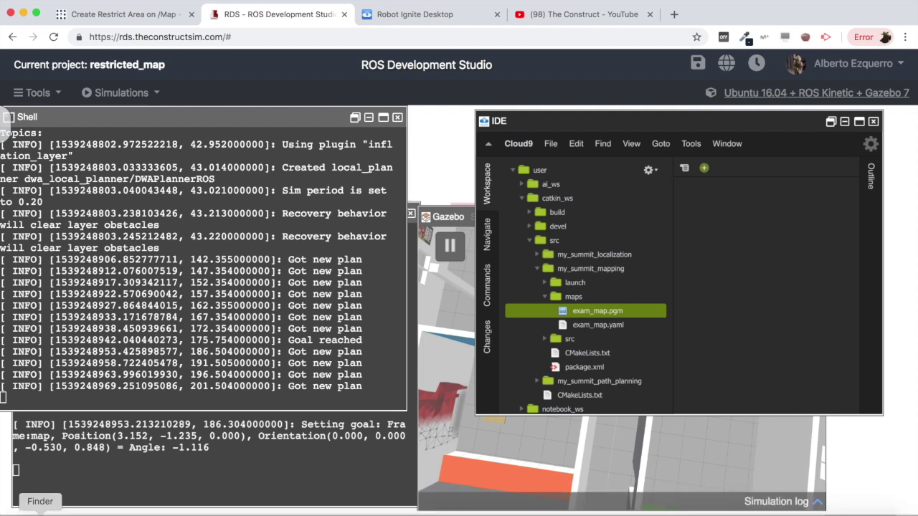
# Step: Locate the downloaded exam_map (3).pgm in the Descargas folder and show its file actions
pyautogui.click(41, 512)
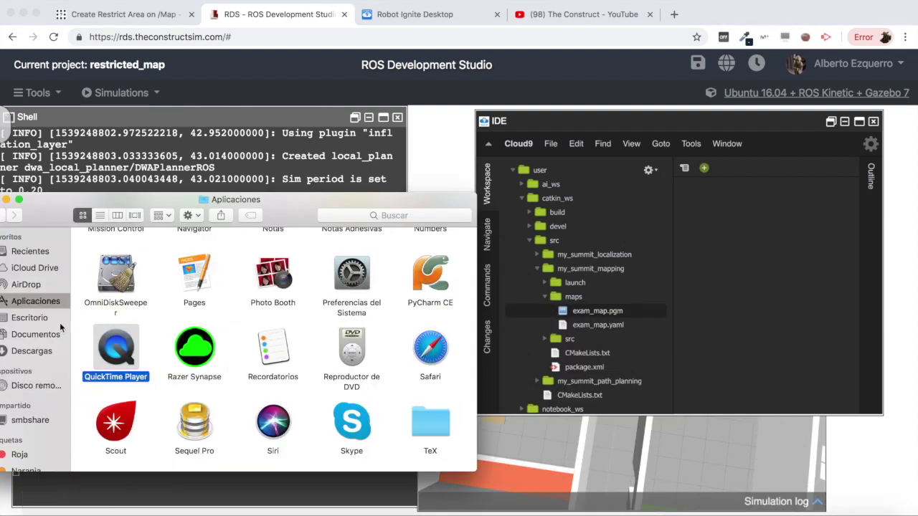
pyautogui.moveTo(77, 206); pyautogui.dragTo(171, 165)
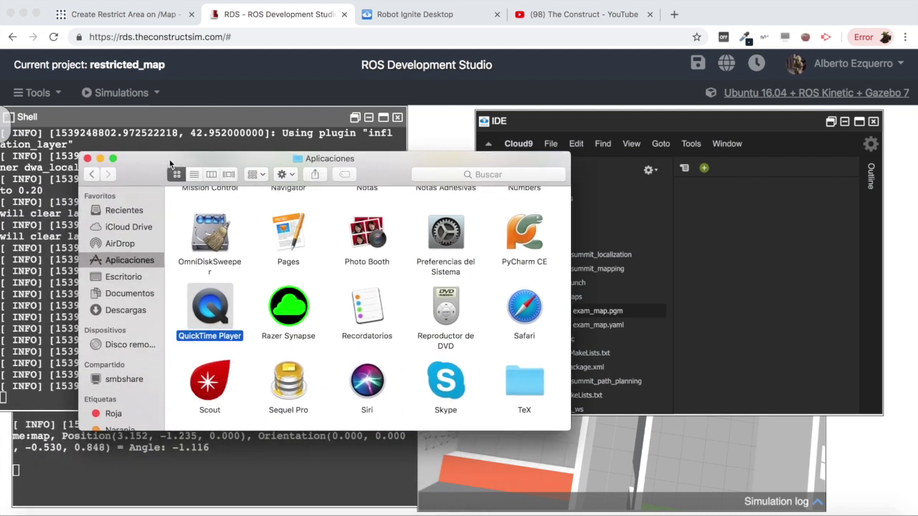
pyautogui.click(122, 311)
pyautogui.scroll(-5, 246, 266)
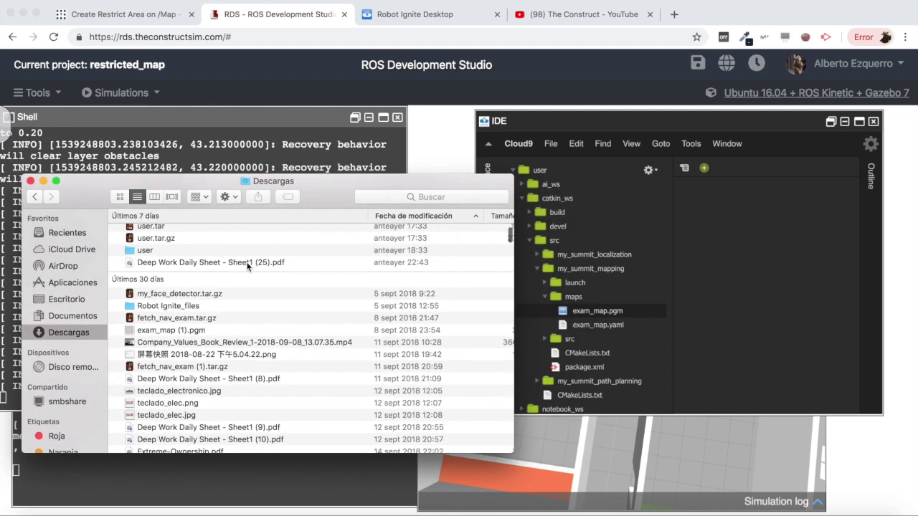
pyautogui.scroll(5, 225, 322)
pyautogui.click(180, 244)
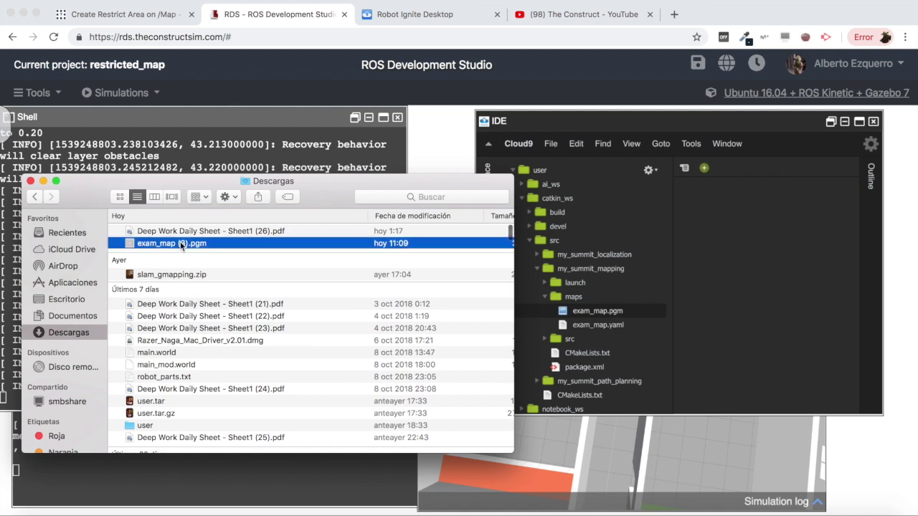
pyautogui.rightClick(181, 244)
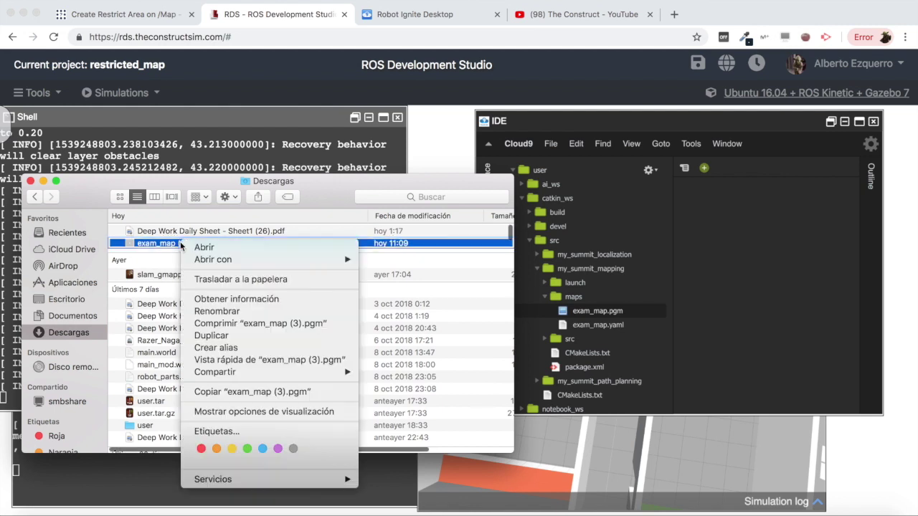
# Step: Stop the running move_base navigation nodes with Ctrl+C in their shell
pyautogui.click(215, 287)
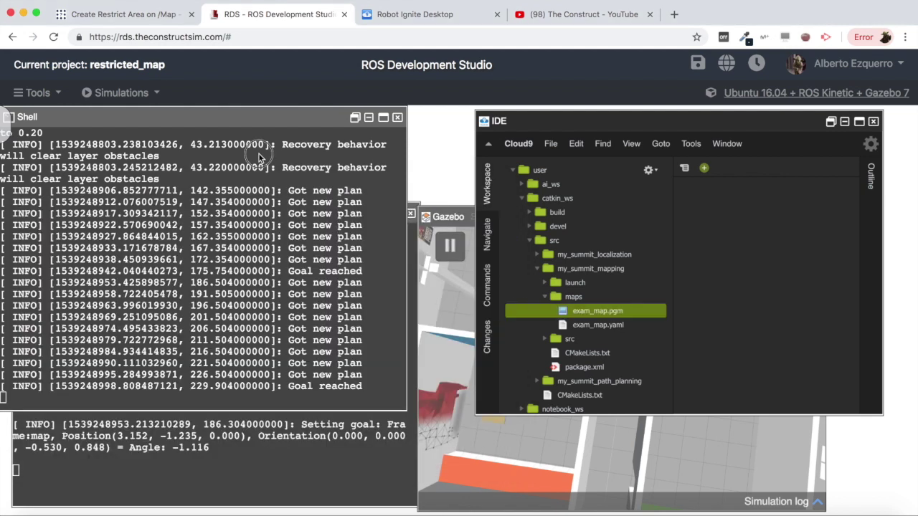
pyautogui.click(203, 295)
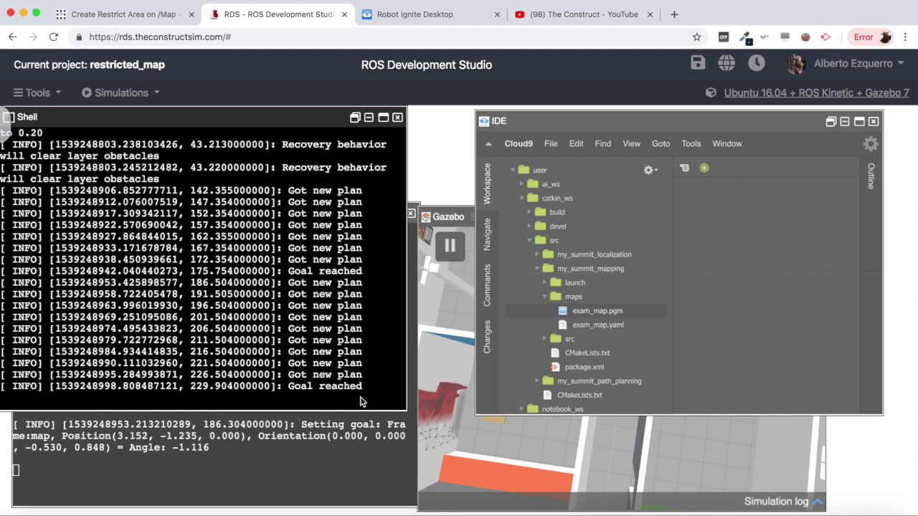
pyautogui.click(452, 416)
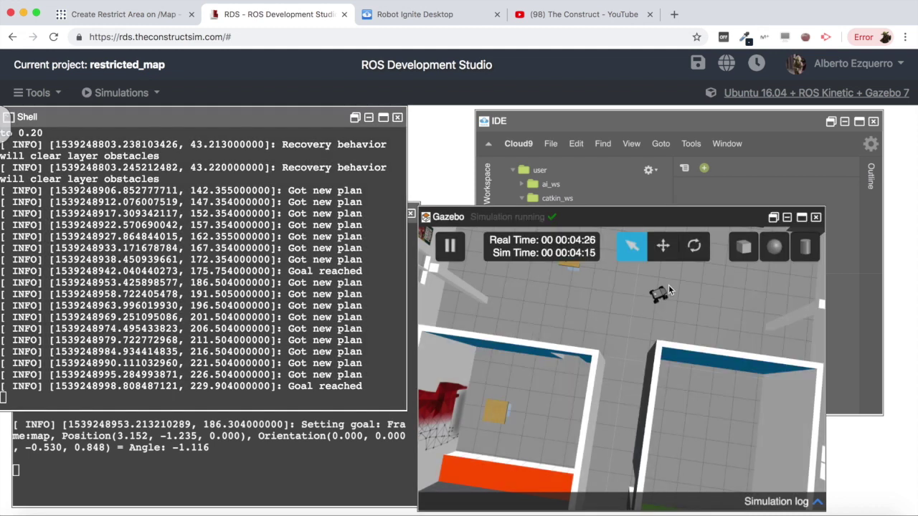
pyautogui.click(245, 338)
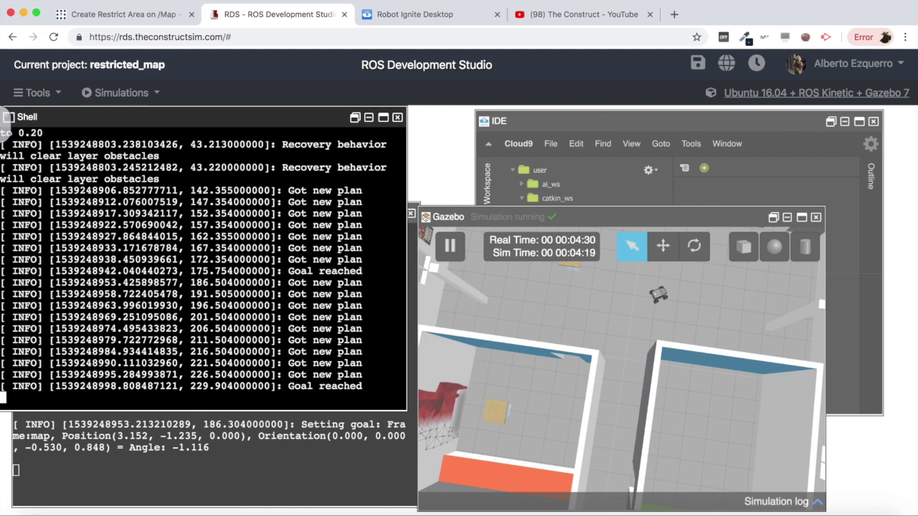
pyautogui.hotkey('ctrl', 'c')
pyautogui.press('Return')
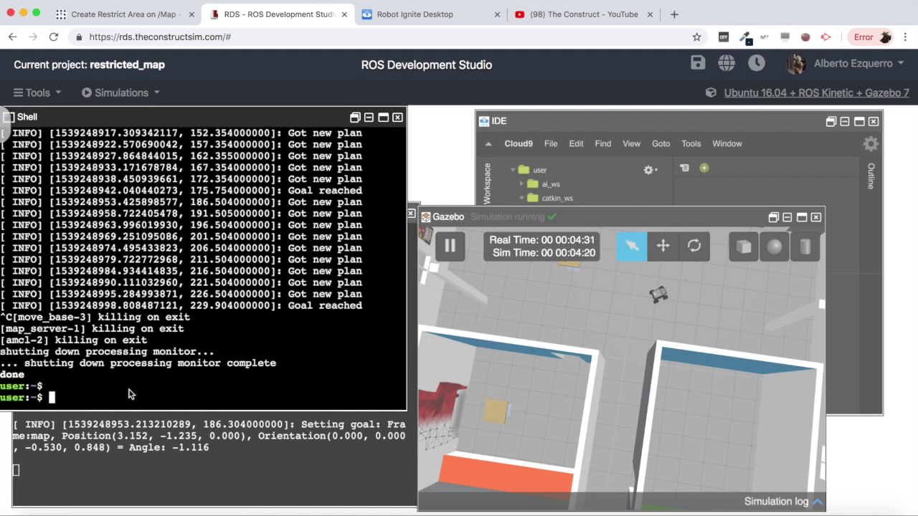
# Step: Stop RViz in its shell, then bring up the Open With options for exam_map (3).pgm
pyautogui.click(123, 443)
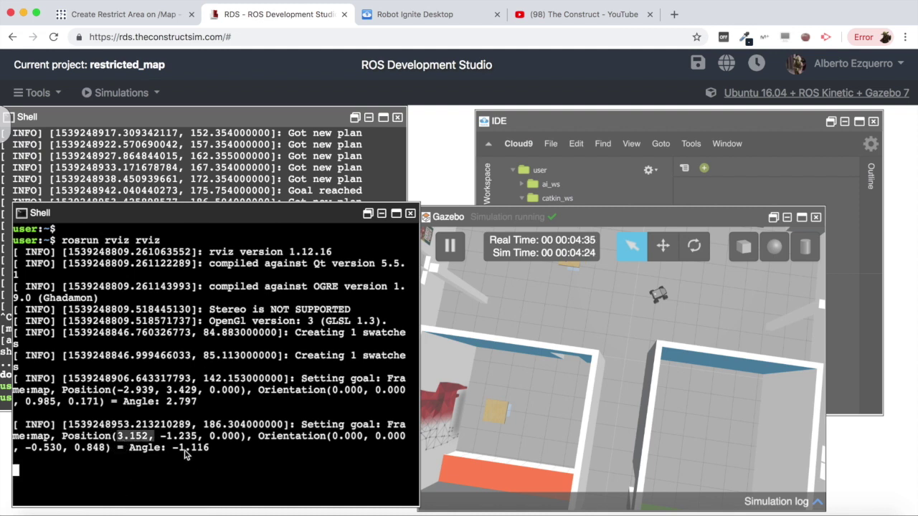
pyautogui.press('Return')
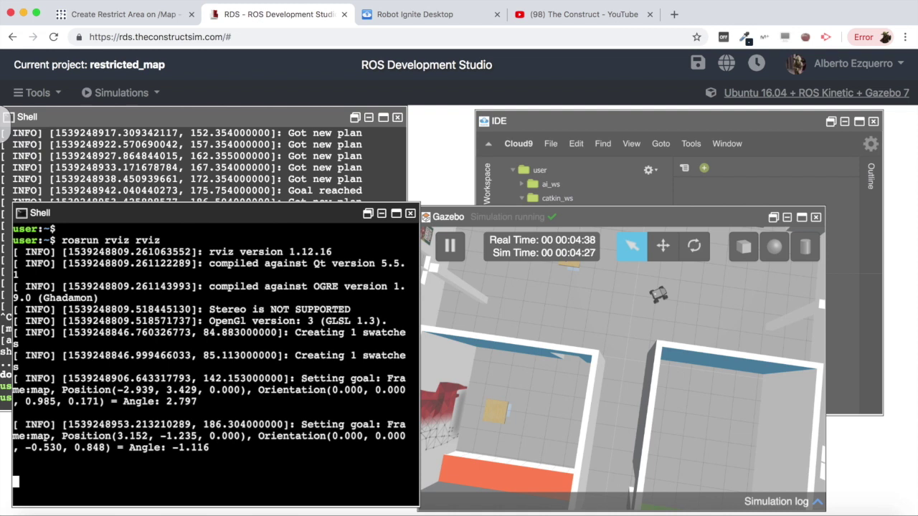
pyautogui.hotkey('ctrl', 'c')
pyautogui.press('Return')
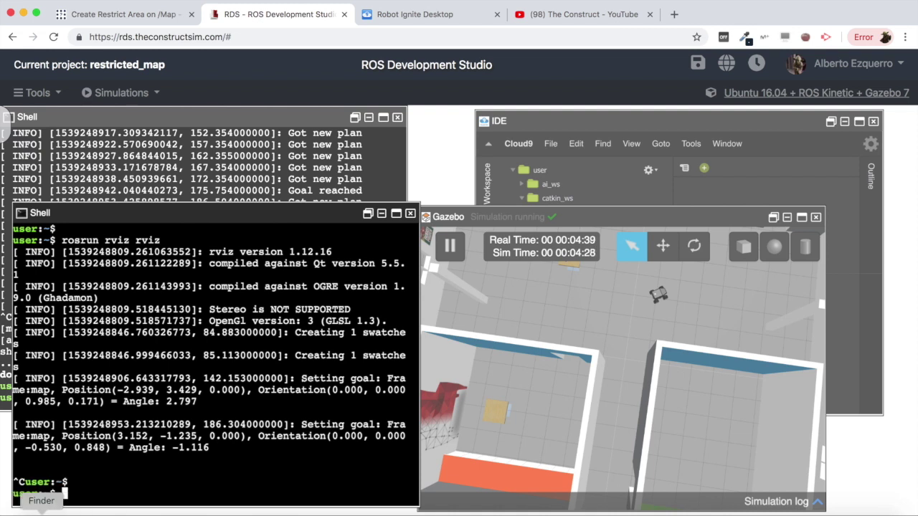
pyautogui.click(43, 505)
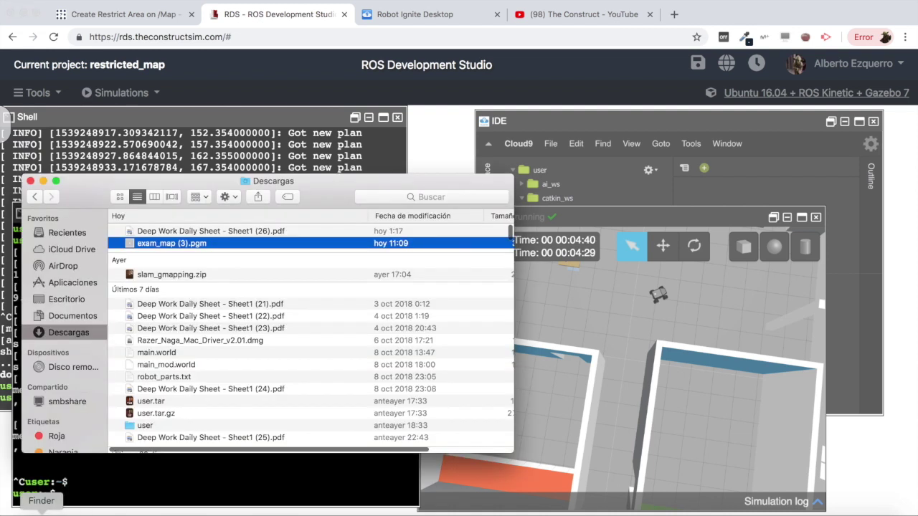
pyautogui.rightClick(190, 249)
# Step: Open exam_map (3).pgm in GIMP and maximise the GIMP window
pyautogui.moveTo(350, 265)
pyautogui.click(395, 287)
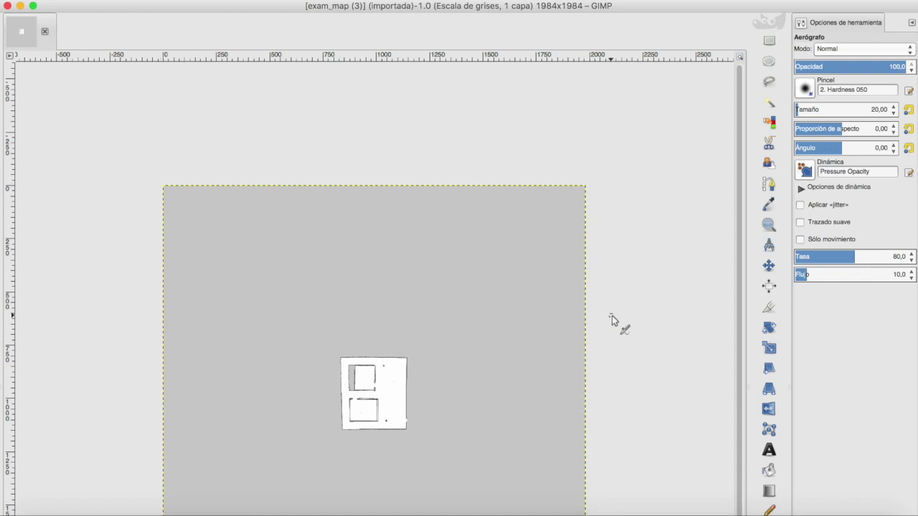
pyautogui.doubleClick(276, 7)
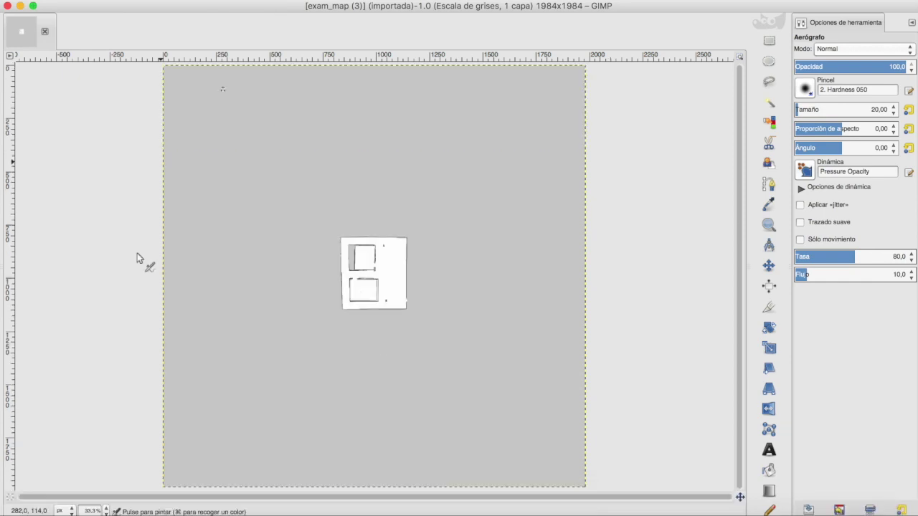
# Step: Set the map's zoom to 50% and then to 100%
pyautogui.click(107, 510)
pyautogui.click(96, 456)
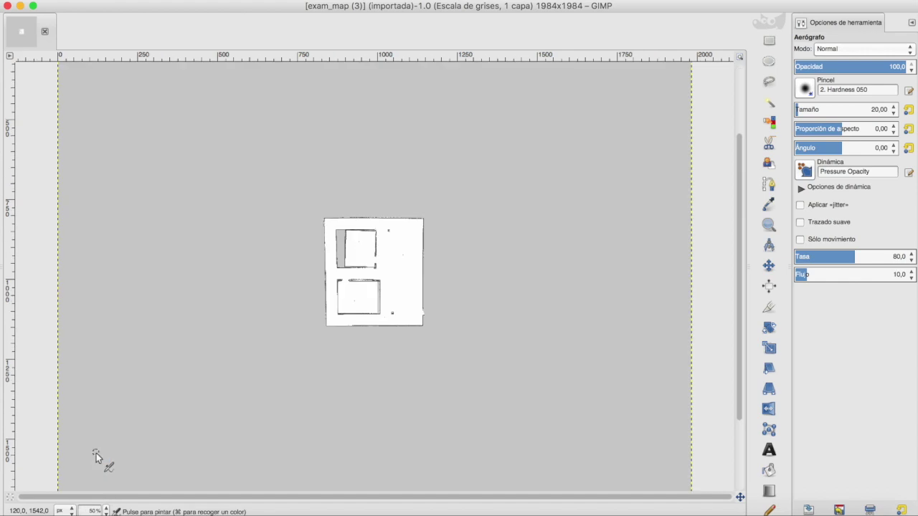
pyautogui.click(107, 511)
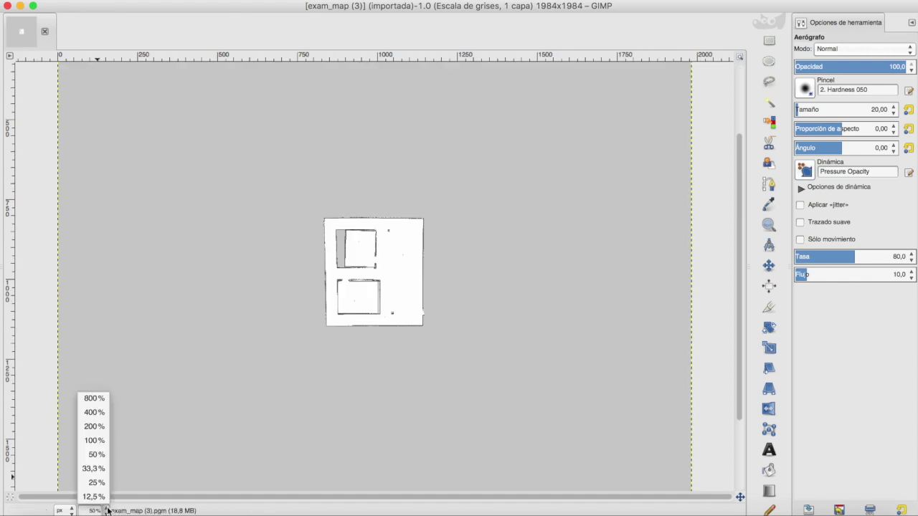
pyautogui.click(100, 441)
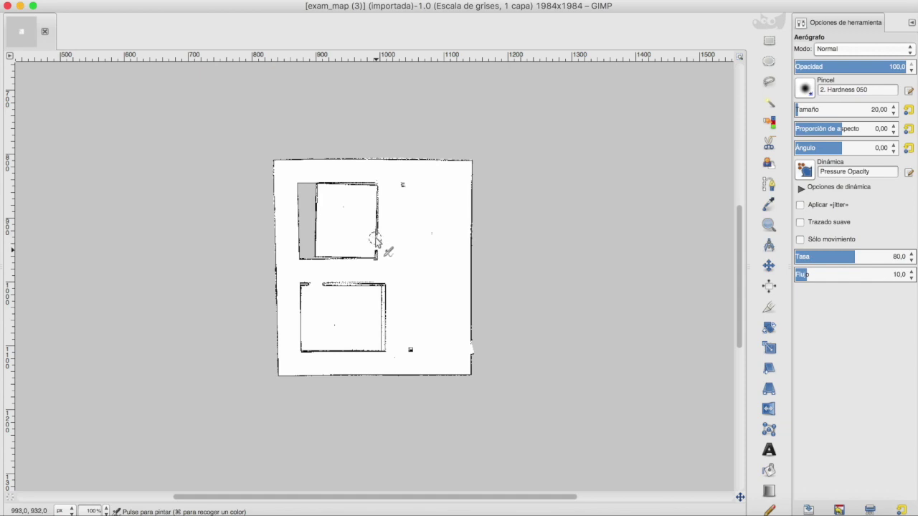
# Step: Try airbrushing along the upper room's right wall, then undo the faint stroke
pyautogui.click(375, 241)
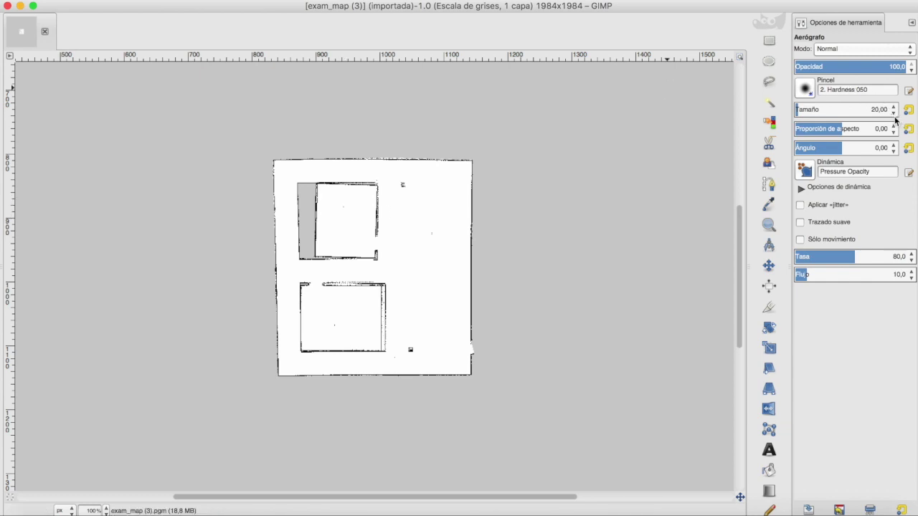
pyautogui.scroll(-5, 895, 115)
pyautogui.scroll(-6, 895, 114)
pyautogui.scroll(-2, 894, 115)
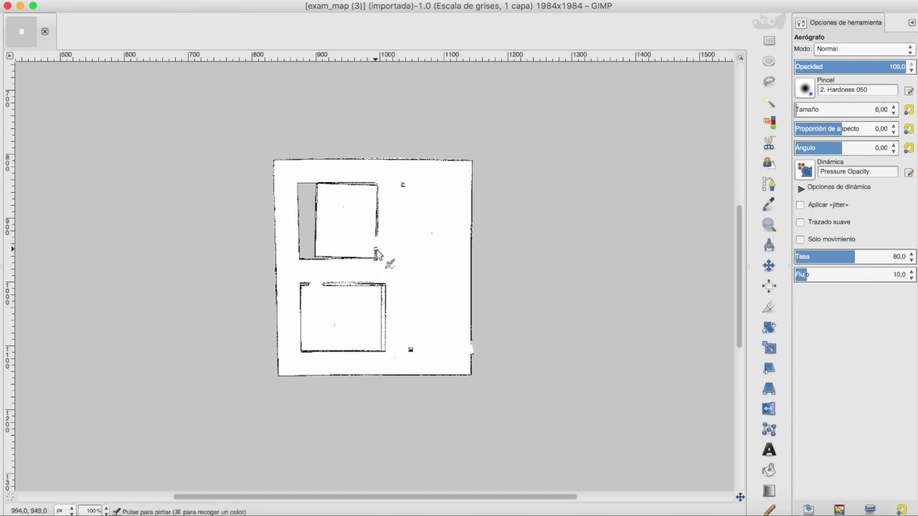
pyautogui.moveTo(376, 252); pyautogui.dragTo(376, 244)
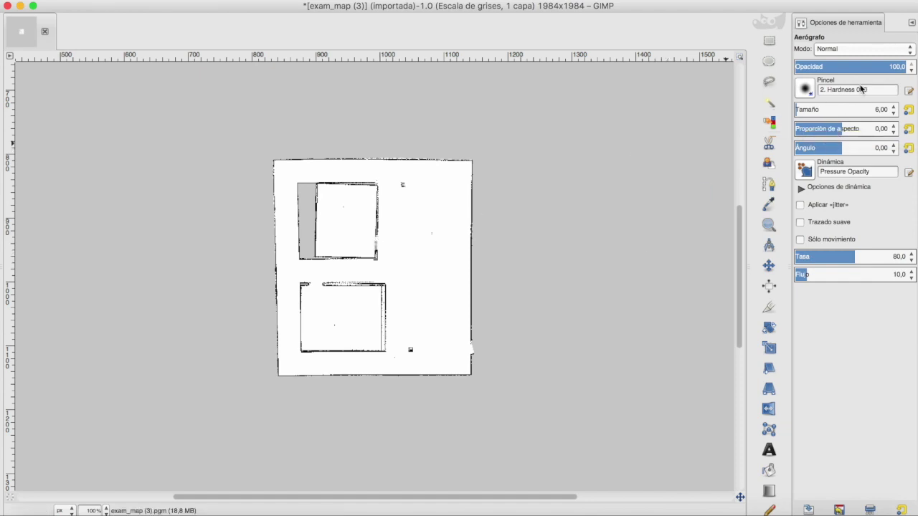
pyautogui.press('super+z')
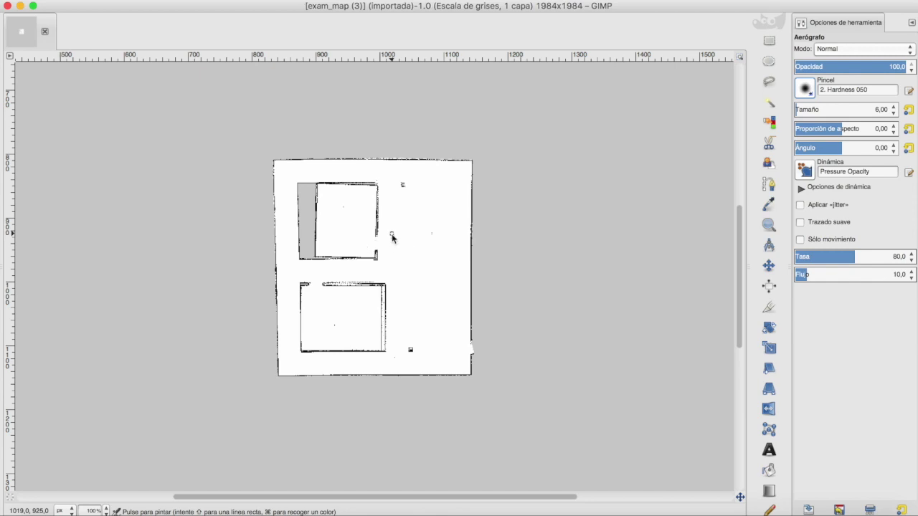
# Step: With the size-5 Pencil, draw a solid black line sealing the upper room's right-wall gap
pyautogui.click(771, 510)
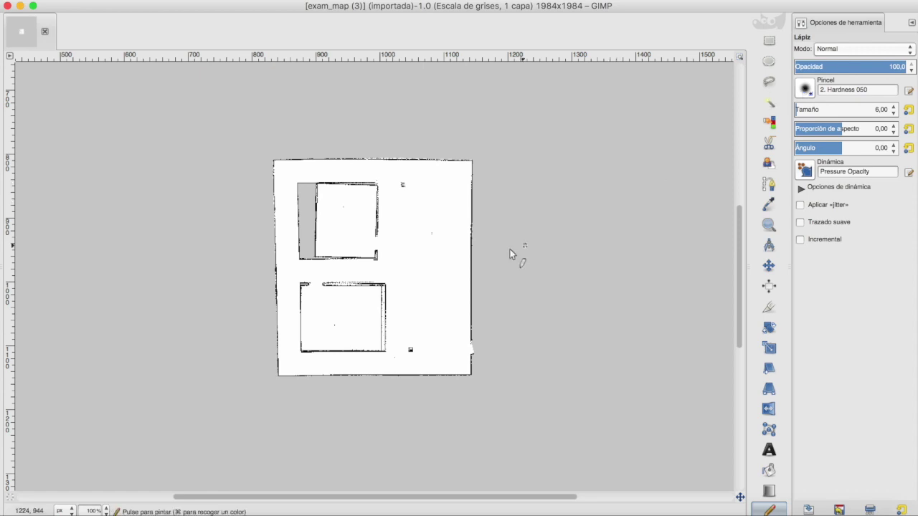
pyautogui.moveTo(409, 281); pyautogui.dragTo(423, 268)
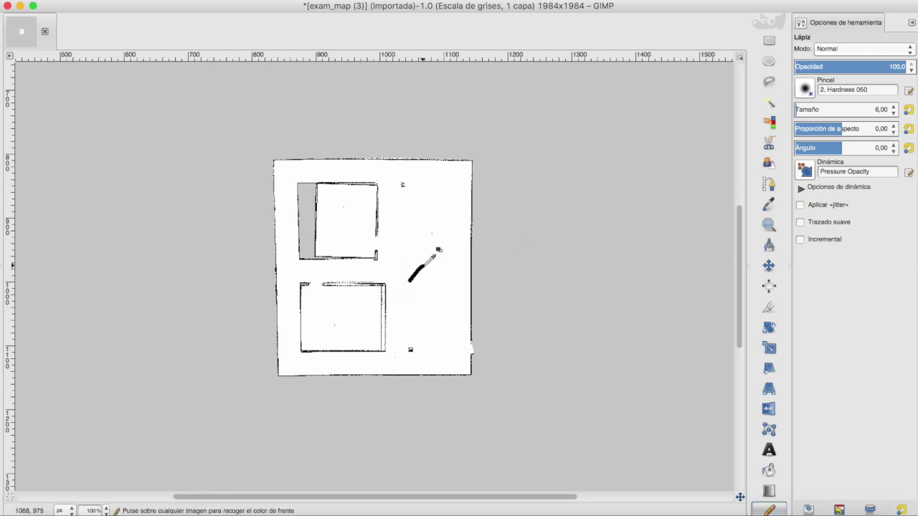
pyautogui.press('super+z')
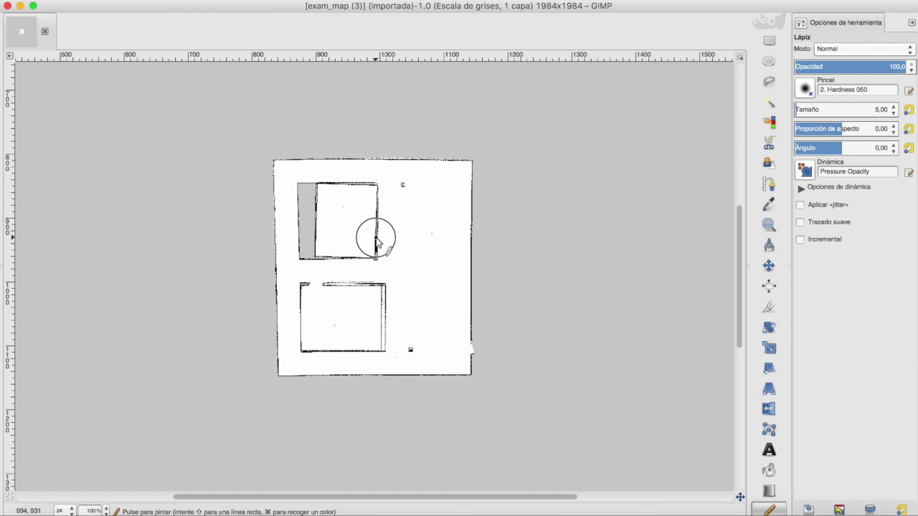
pyautogui.moveTo(376, 240); pyautogui.dragTo(375, 234)
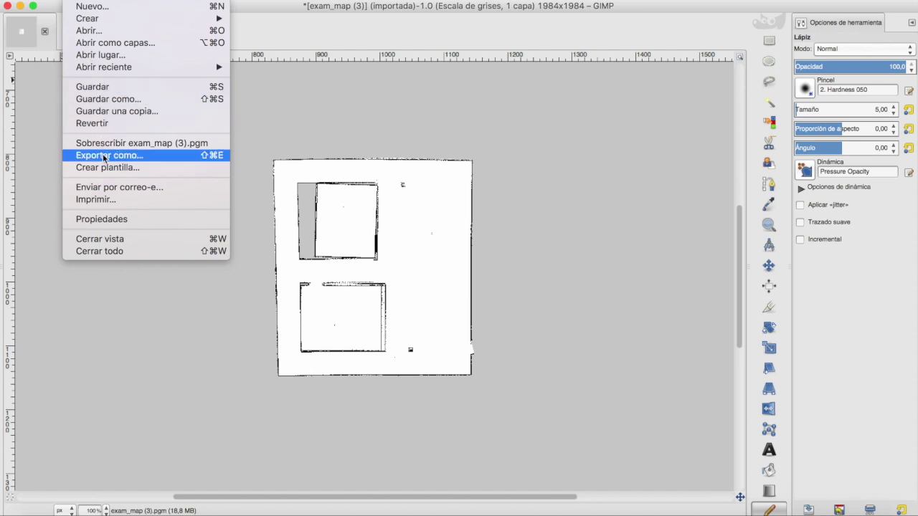
# Step: Export the map as exam_map_modified.pgm with Raw formatting, then quit GIMP discarding changes
pyautogui.click(104, 155)
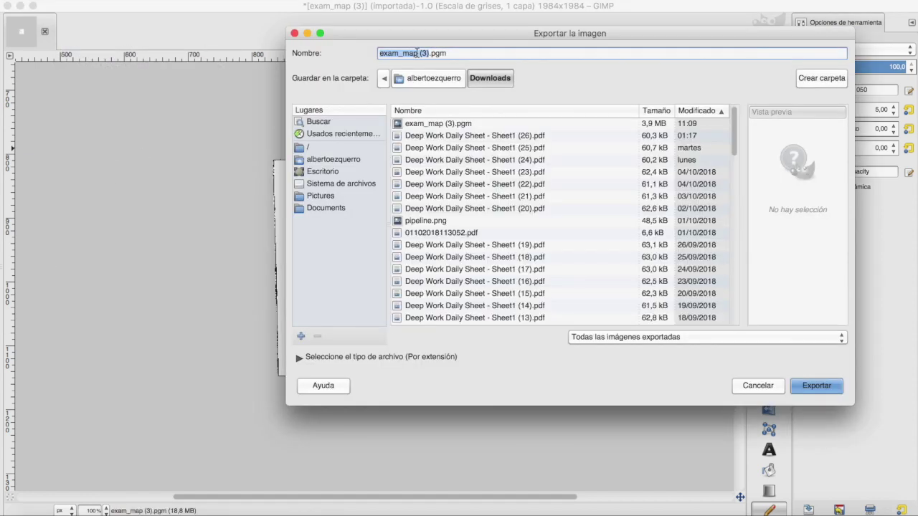
pyautogui.click(417, 53)
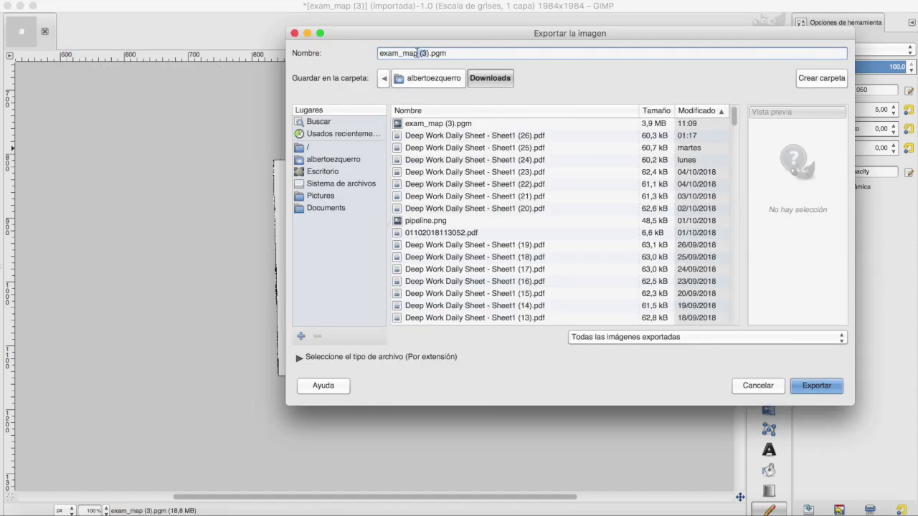
pyautogui.write('_')
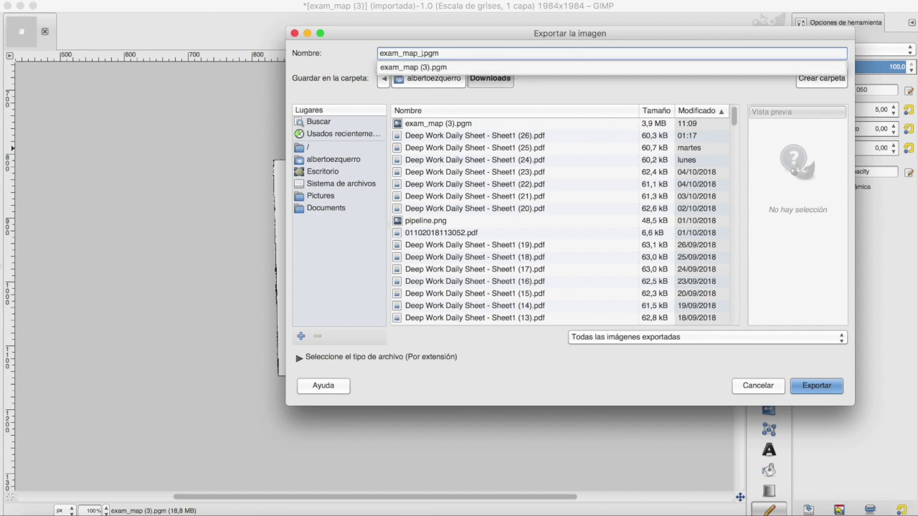
pyautogui.write('modified')
pyautogui.click(808, 394)
pyautogui.click(808, 393)
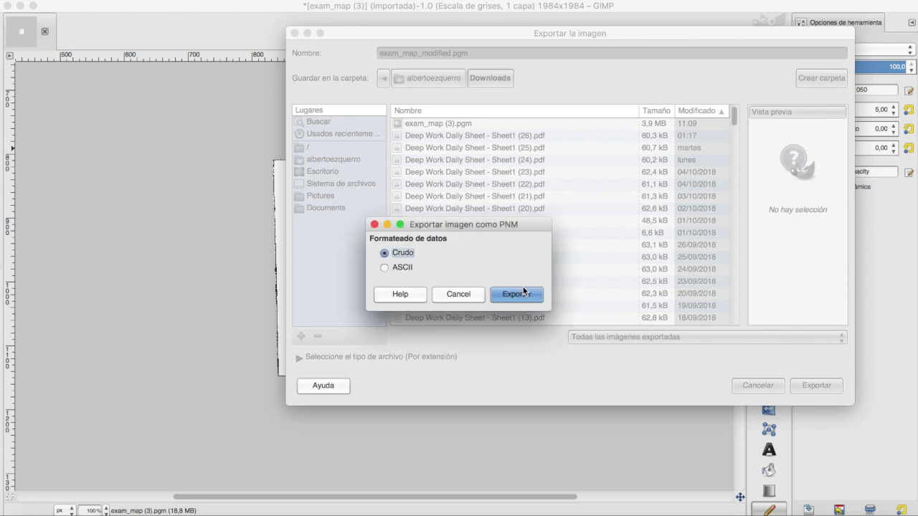
pyautogui.click(513, 297)
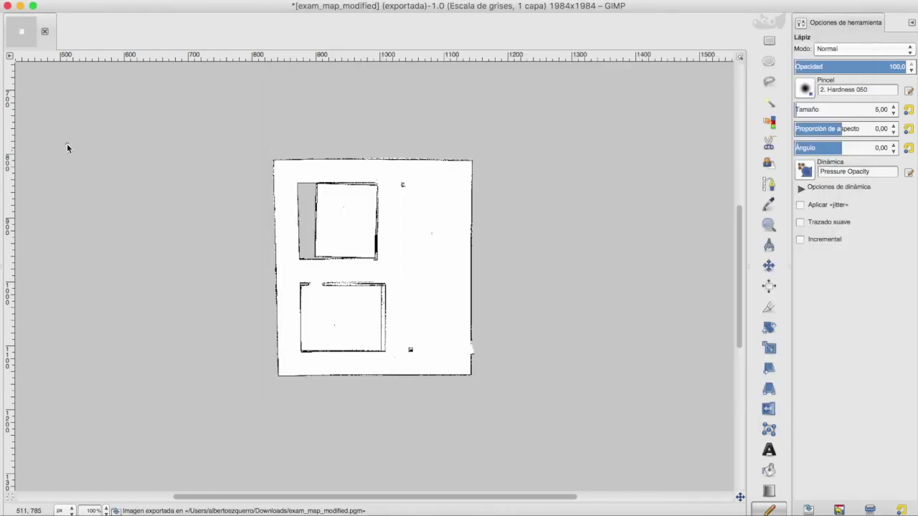
pyautogui.click(8, 6)
pyautogui.click(198, 158)
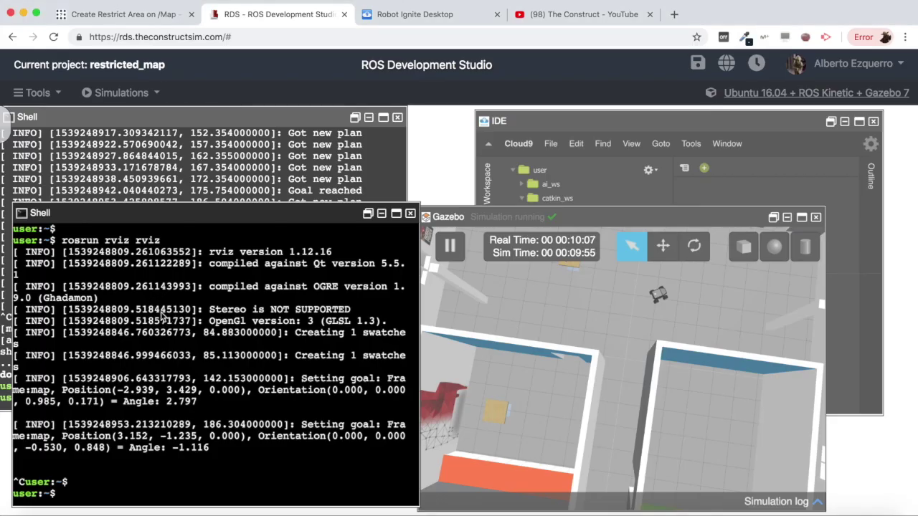
pyautogui.click(63, 494)
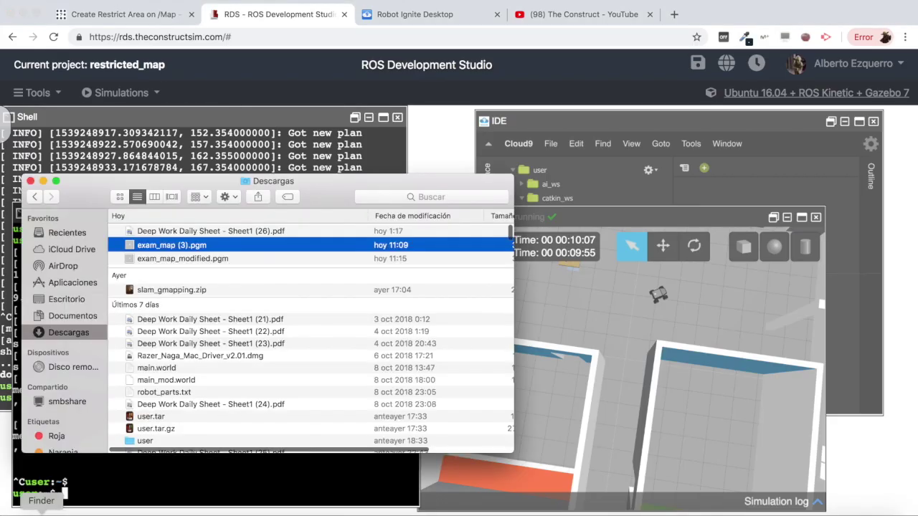
pyautogui.click(183, 260)
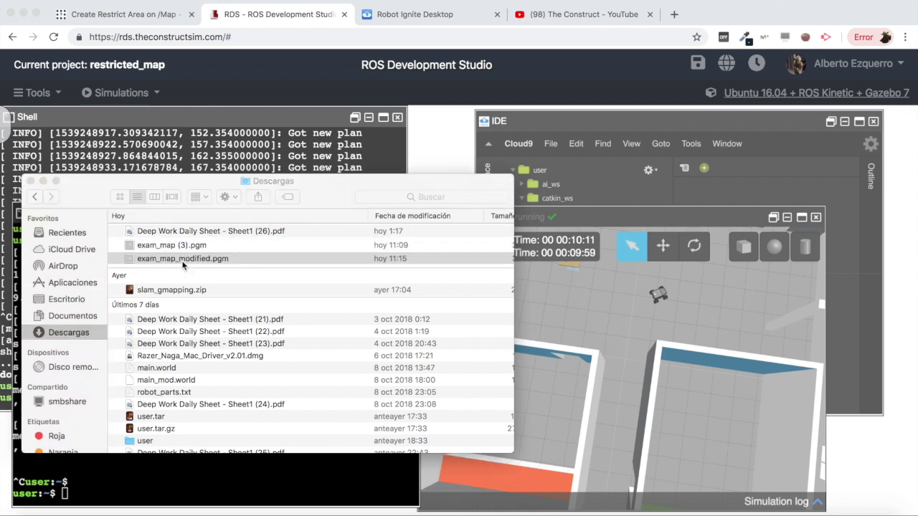
pyautogui.doubleClick(183, 260)
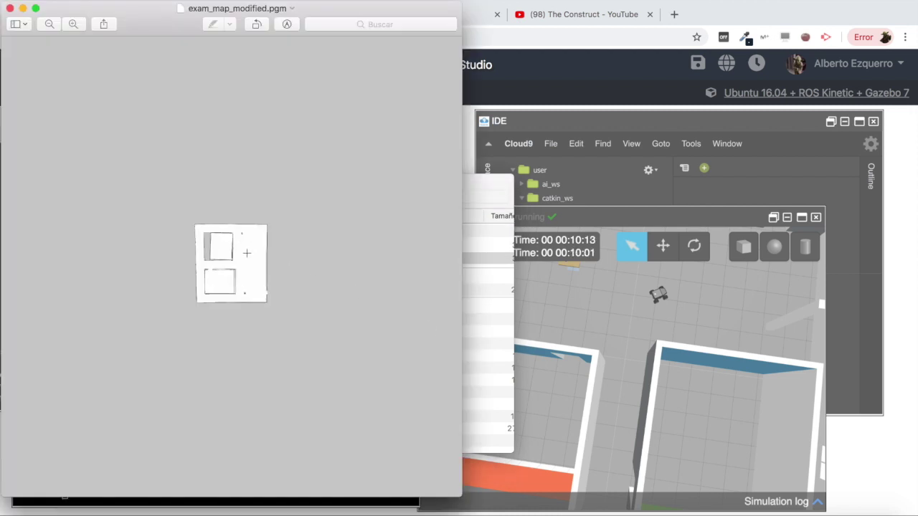
pyautogui.keyDown('ctrl'); pyautogui.scroll(5, 247, 252); pyautogui.keyUp('ctrl')
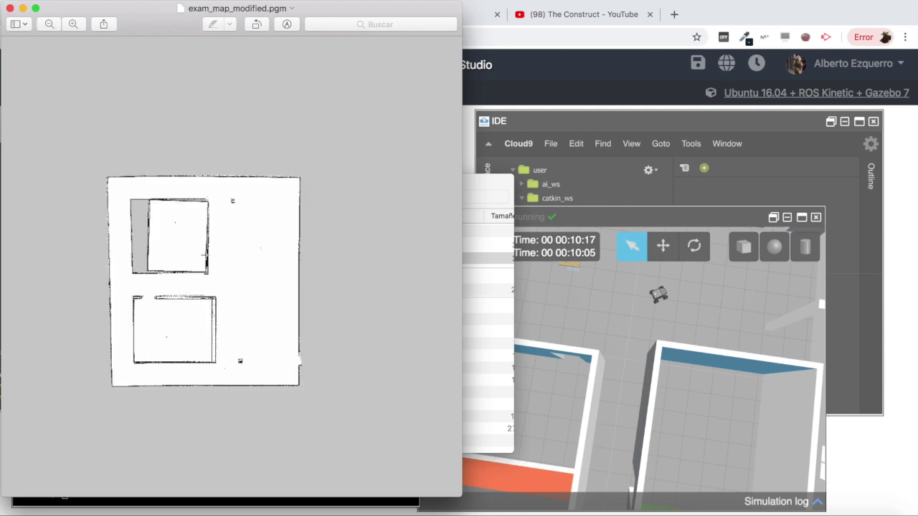
pyautogui.click(10, 8)
# Step: Upload exam_map_modified.pgm from Descargas into the maps folder via Upload Local Files
pyautogui.click(619, 196)
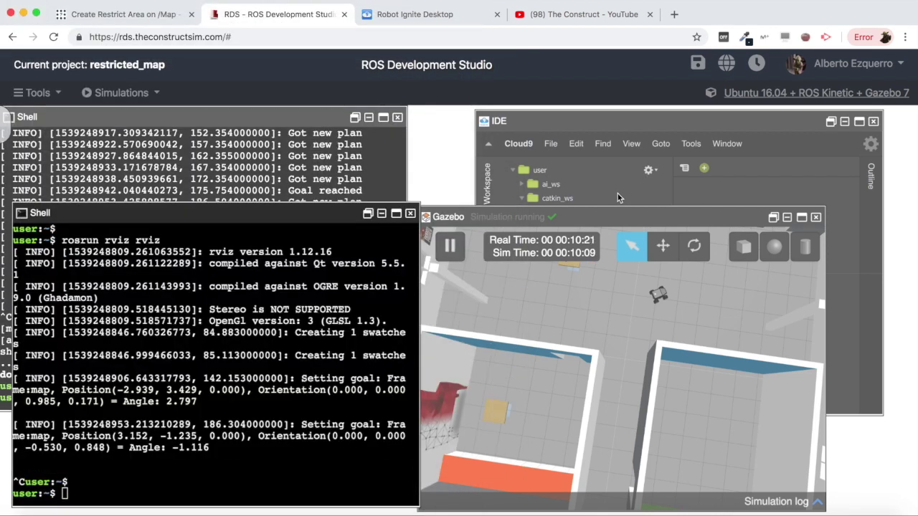
pyautogui.click(618, 194)
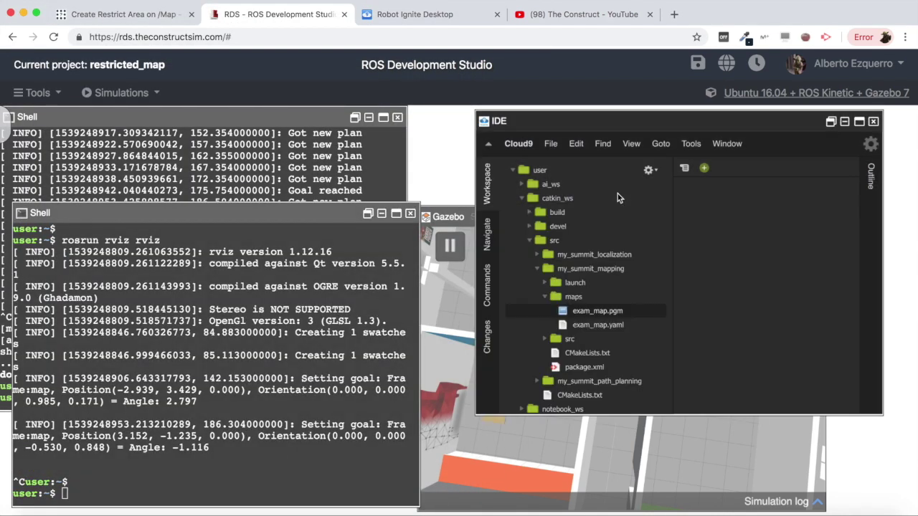
pyautogui.click(576, 298)
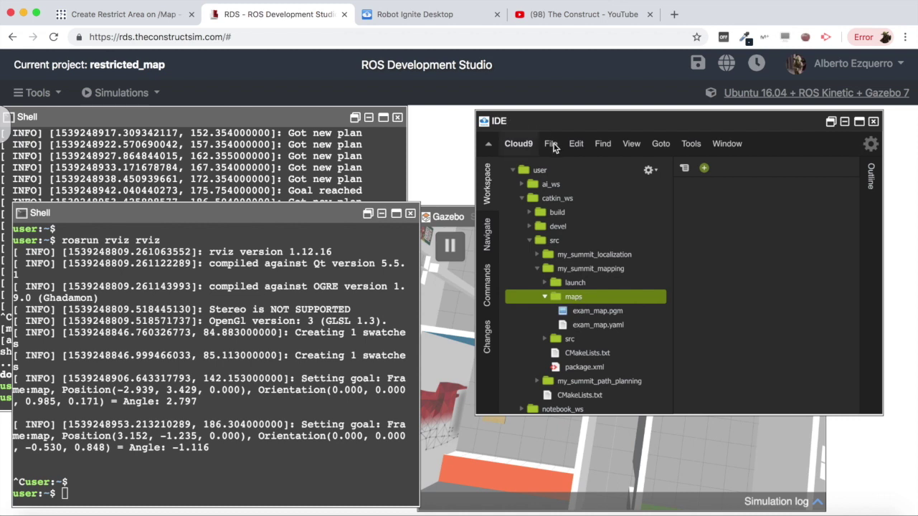
pyautogui.click(551, 144)
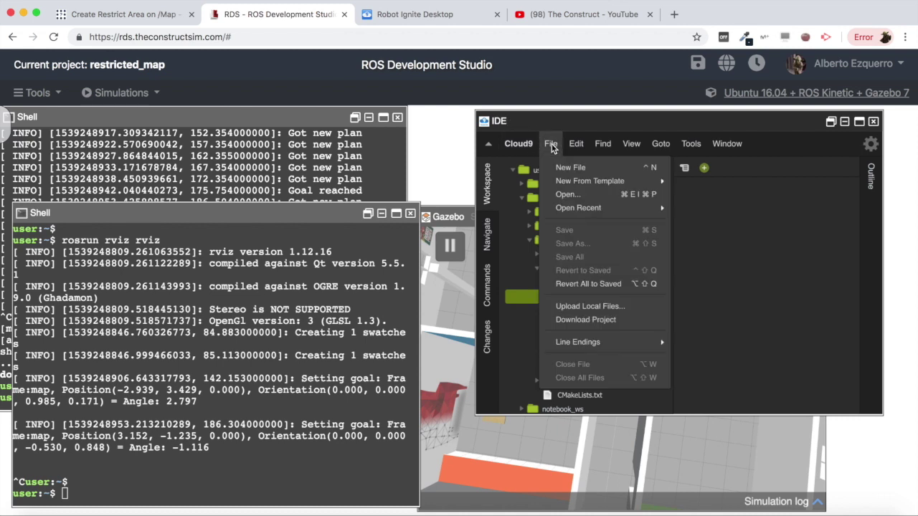
pyautogui.click(584, 306)
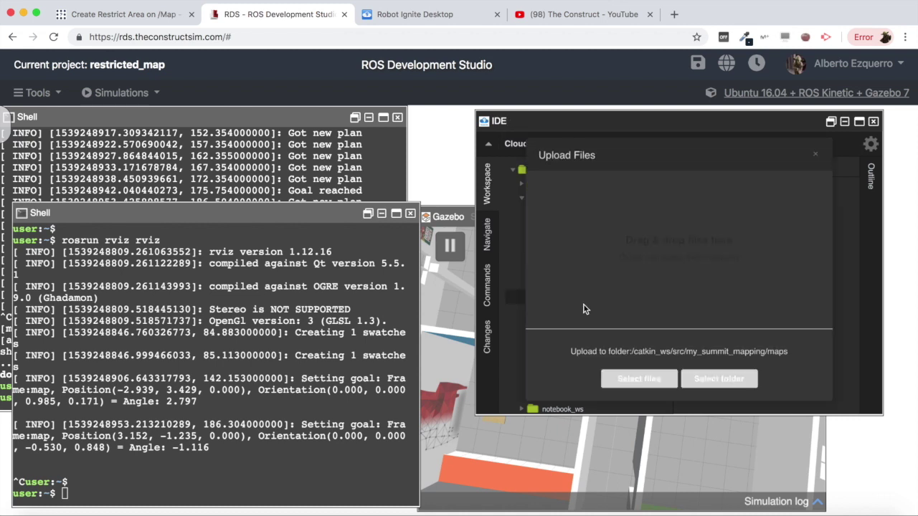
pyautogui.click(630, 386)
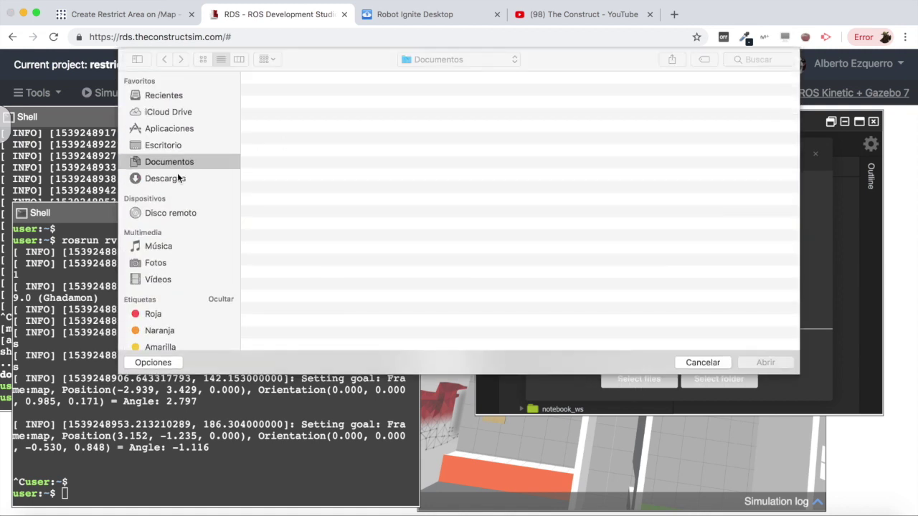
pyautogui.click(177, 179)
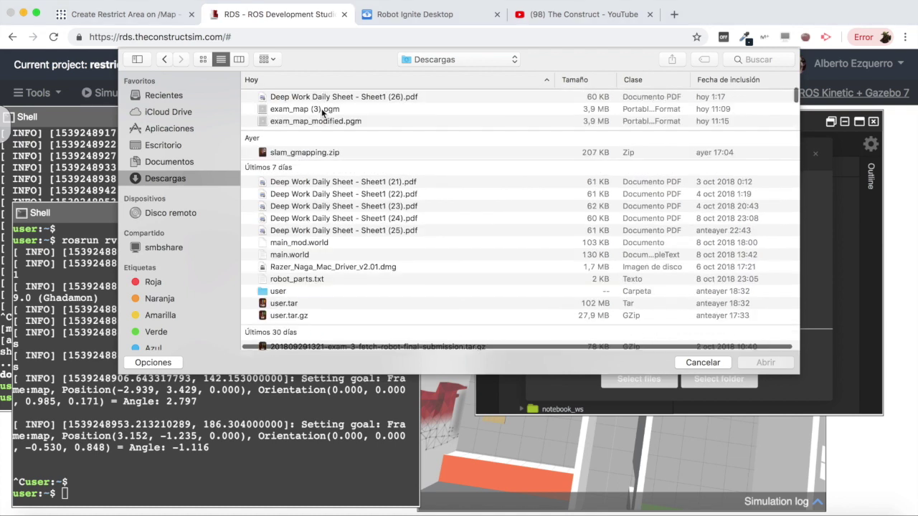
pyautogui.click(317, 121)
pyautogui.doubleClick(317, 121)
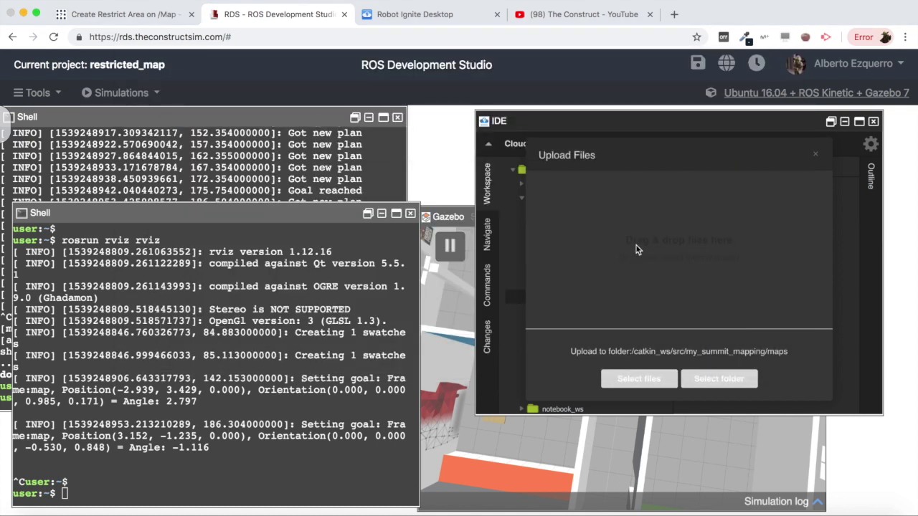
pyautogui.click(815, 154)
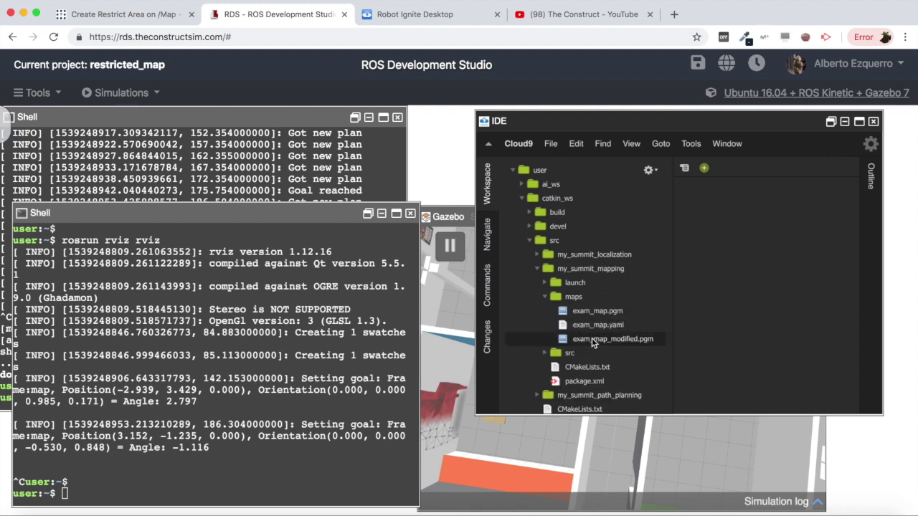
# Step: Rename the original exam_map.pgm to exam_map_old.pgm
pyautogui.click(592, 338)
pyautogui.click(598, 313)
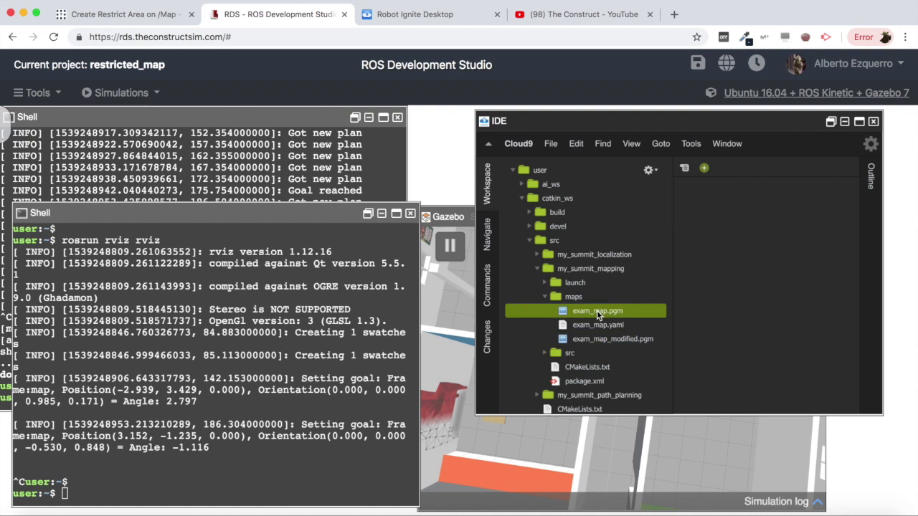
pyautogui.click(609, 311)
pyautogui.click(608, 311)
pyautogui.write('_old')
pyautogui.press('Return')
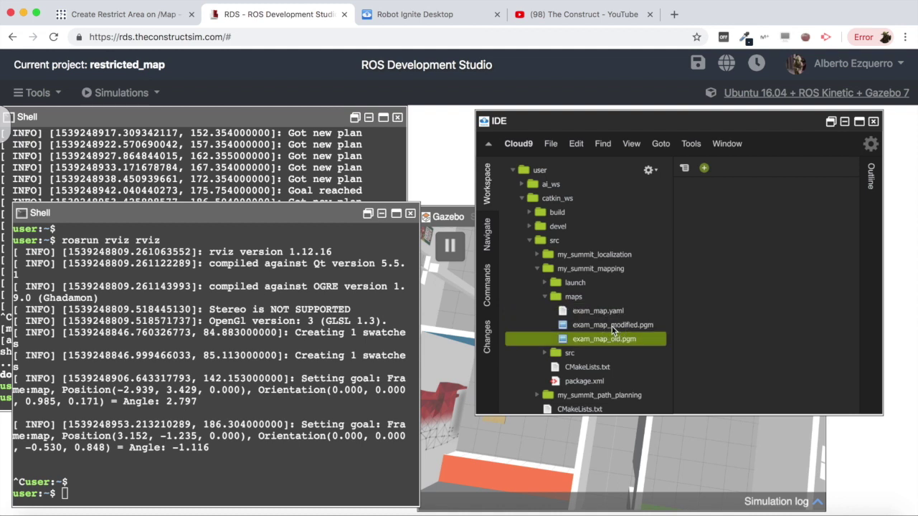
# Step: Rename exam_map_modified.pgm to exam_map.pgm by deleting '_modified'
pyautogui.click(610, 326)
pyautogui.click(610, 325)
pyautogui.press('Left')
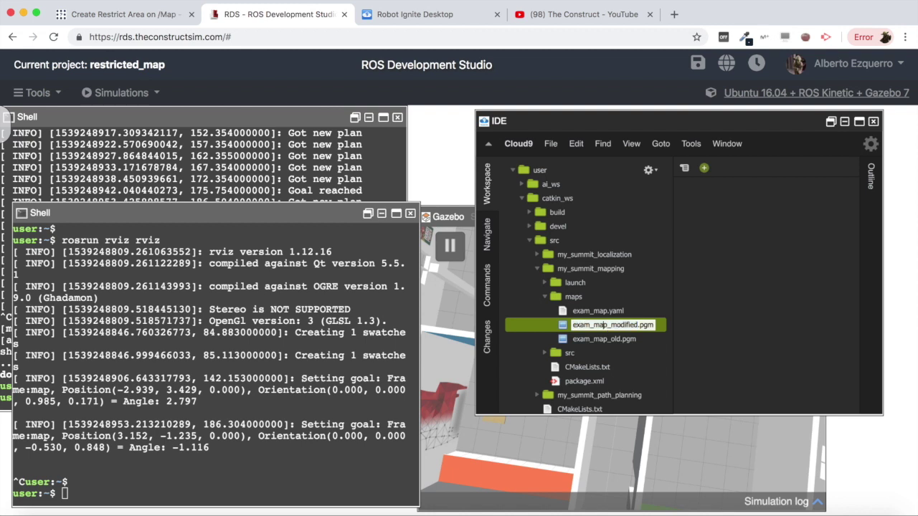
pyautogui.hotkey('shift', 'Right')
pyautogui.hotkey('shift', 'Right')
pyautogui.hotkey('shift', 'Right')
pyautogui.hotkey('shift', 'Right')
pyautogui.press('BackSpace')
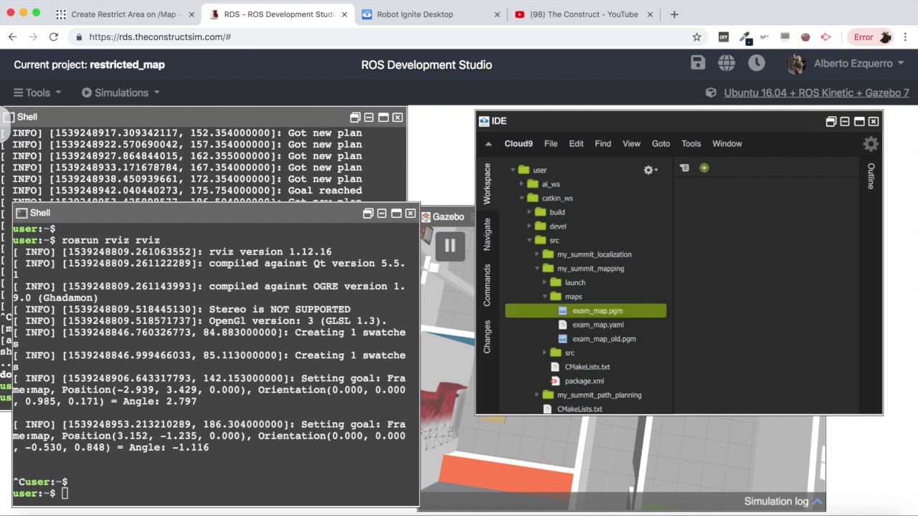
# Step: Relaunch move_base in the navigation shell so it loads the edited map
pyautogui.click(456, 442)
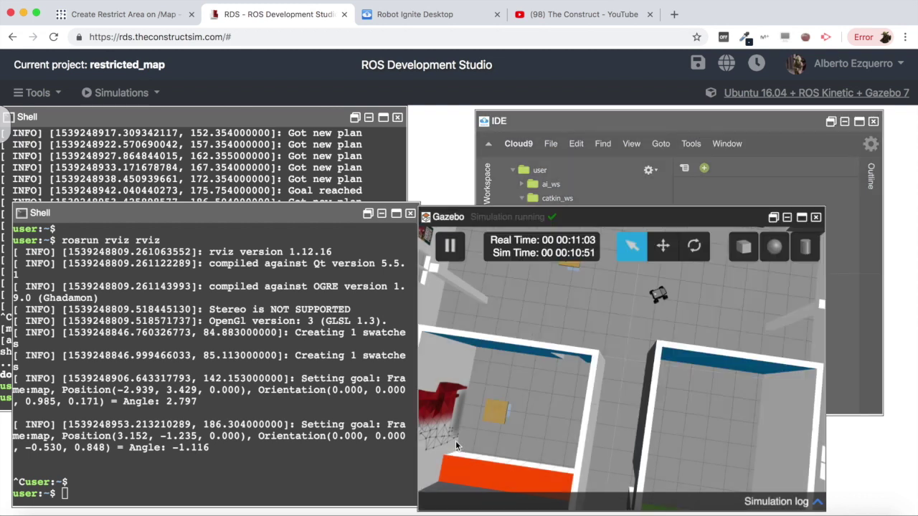
pyautogui.click(193, 189)
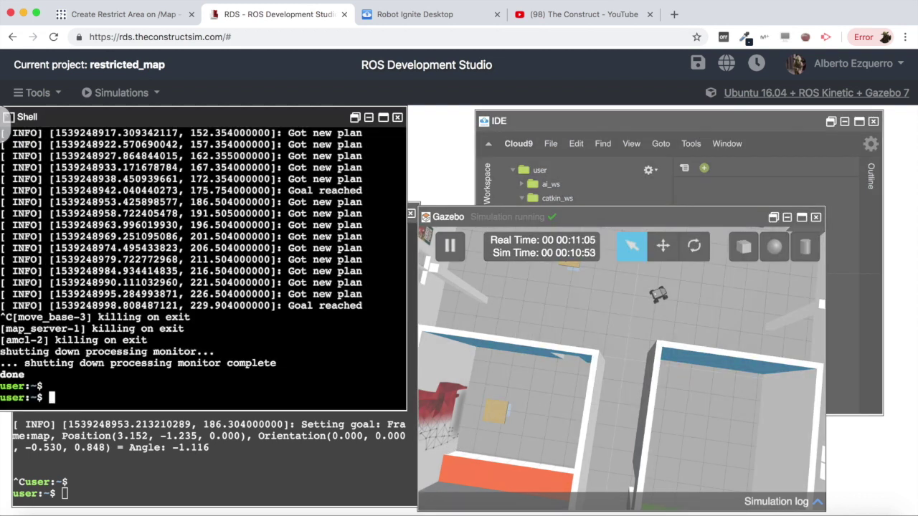
pyautogui.press('Return')
pyautogui.press('Return')
pyautogui.press('Up')
pyautogui.press('Return')
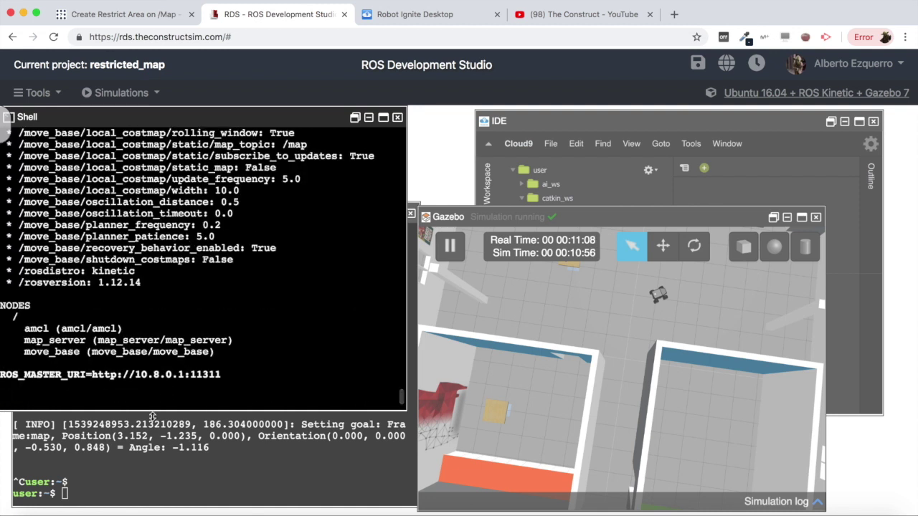
# Step: Rerun 'rosrun rviz rviz' in the lower shell and switch to the remote desktop
pyautogui.click(132, 457)
pyautogui.press('Up')
pyautogui.press('Return')
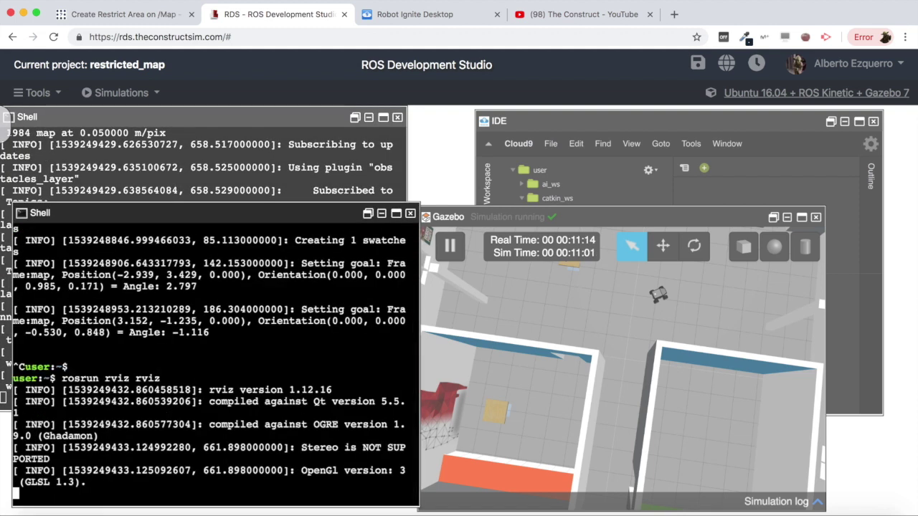
pyautogui.click(193, 168)
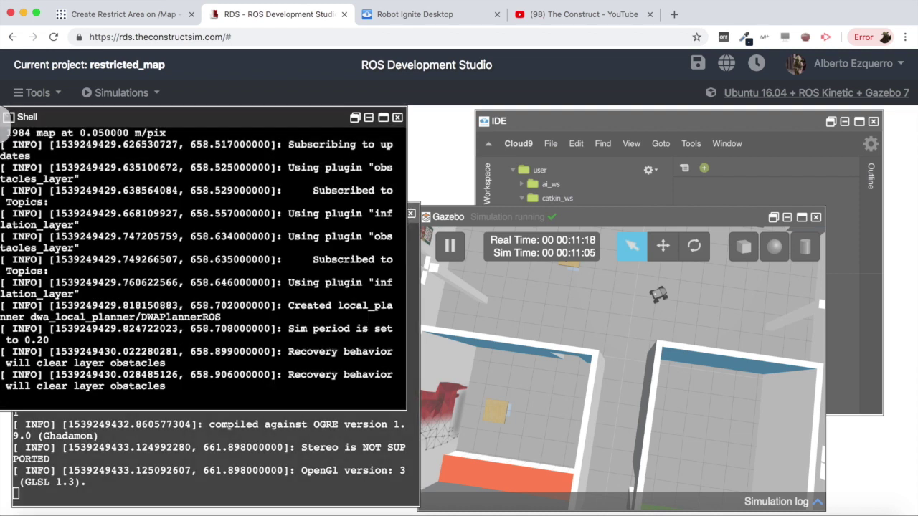
pyautogui.click(420, 15)
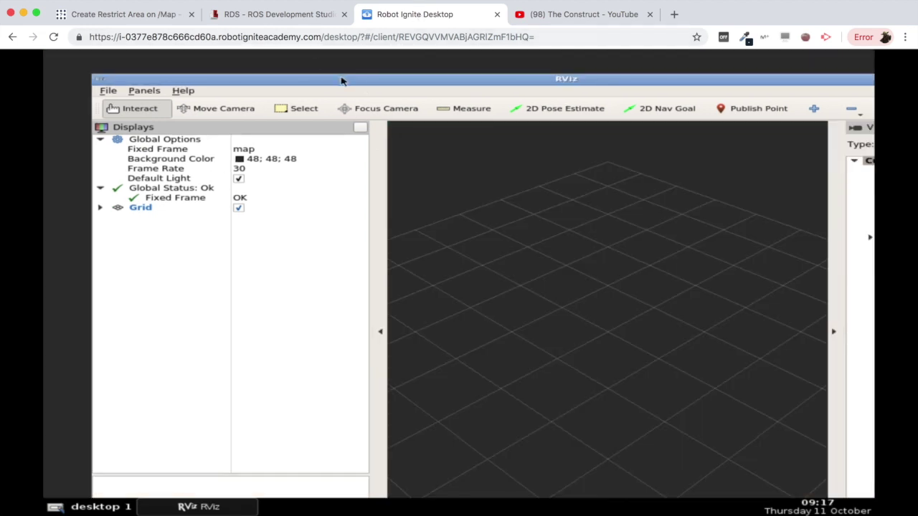
# Step: Maximise RViz and load catkin_ws/src/my_summit_path_planning/rviz/nav.rviz as the config
pyautogui.doubleClick(342, 83)
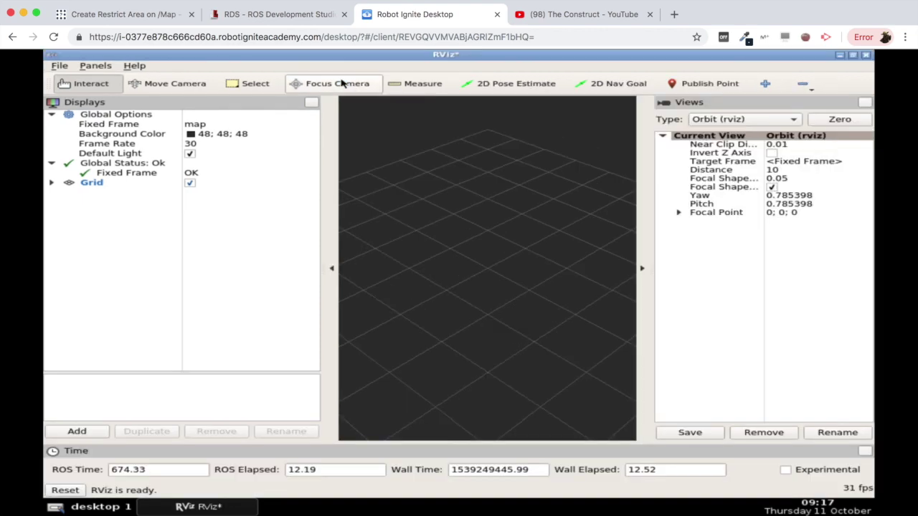
pyautogui.click(640, 270)
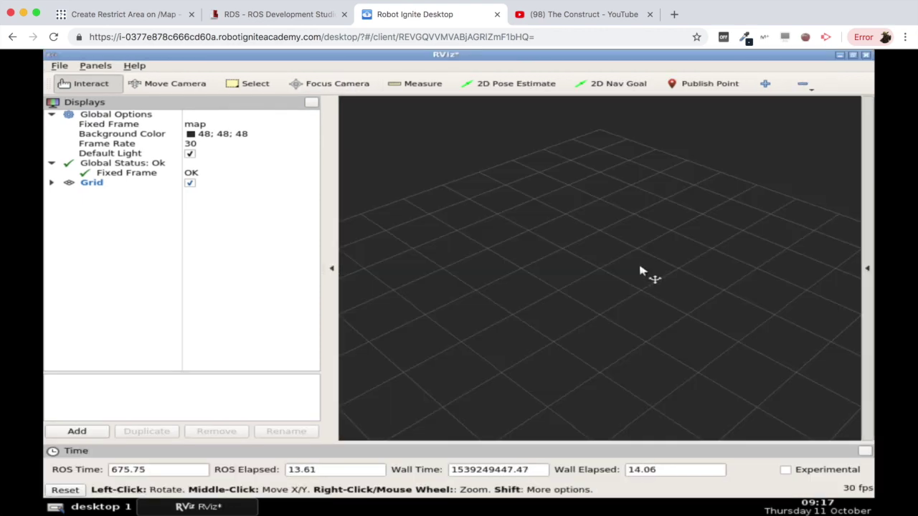
pyautogui.click(60, 65)
pyautogui.click(80, 80)
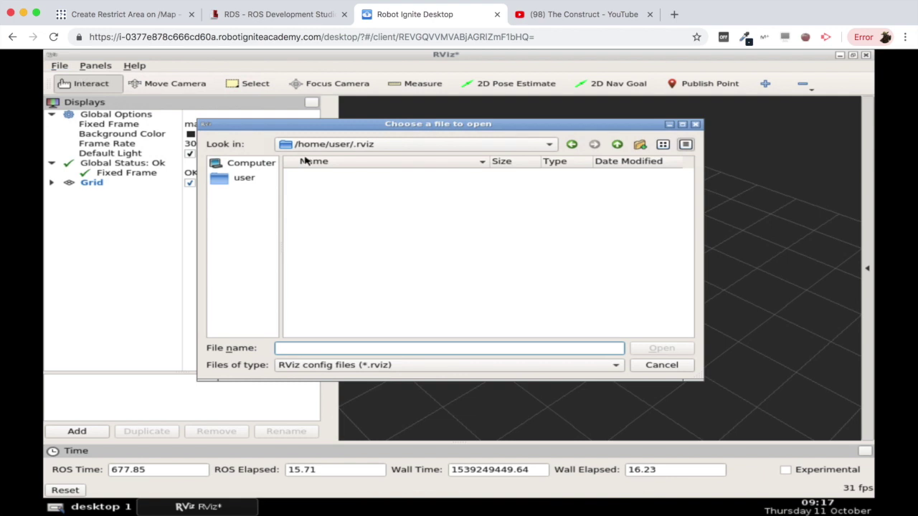
pyautogui.click(243, 179)
pyautogui.doubleClick(325, 191)
pyautogui.doubleClick(311, 194)
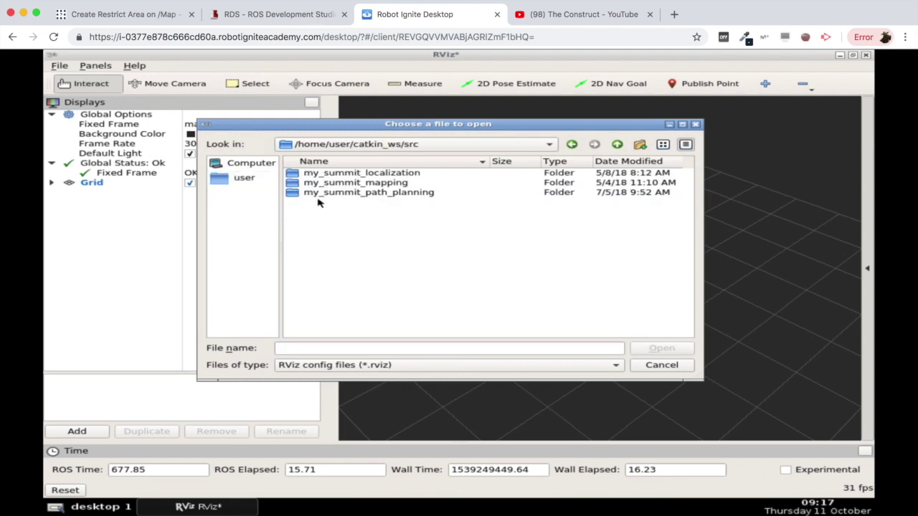
pyautogui.doubleClick(319, 197)
pyautogui.doubleClick(314, 195)
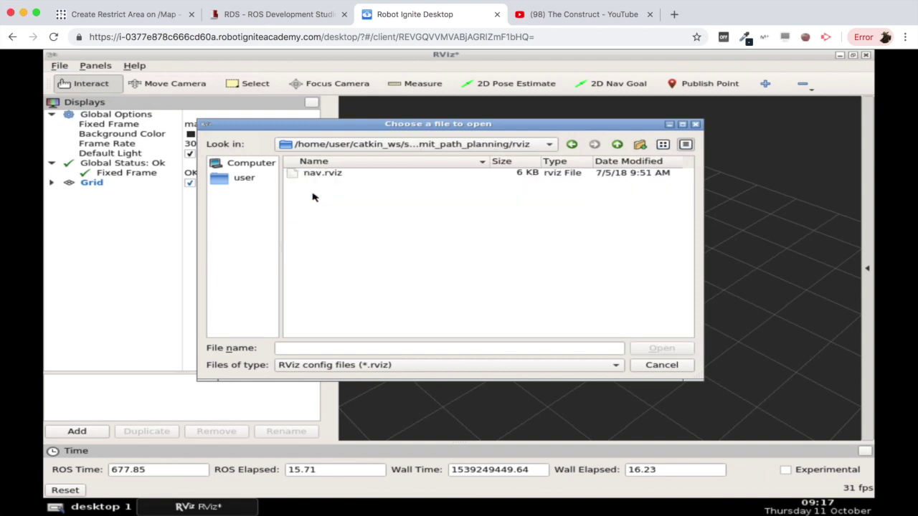
pyautogui.doubleClick(322, 174)
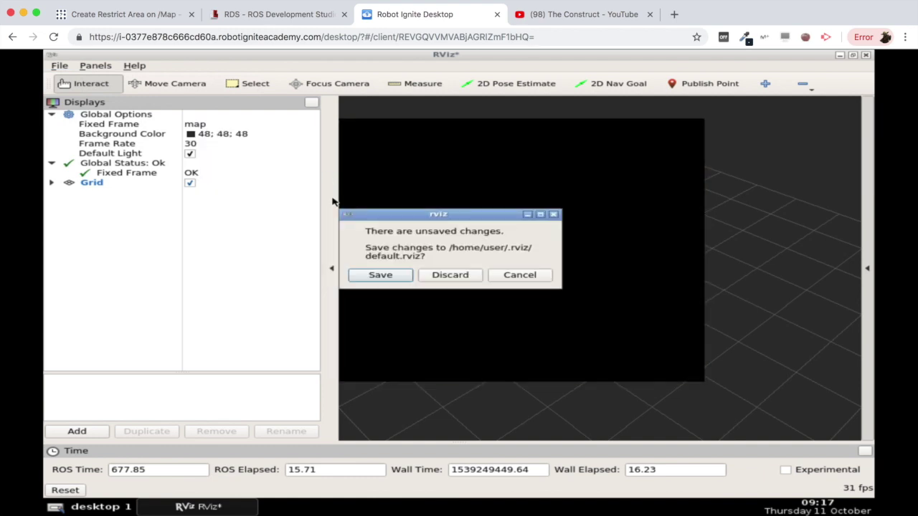
# Step: Discard changes to default.rviz, then zoom the Gazebo view in on the robot
pyautogui.click(452, 277)
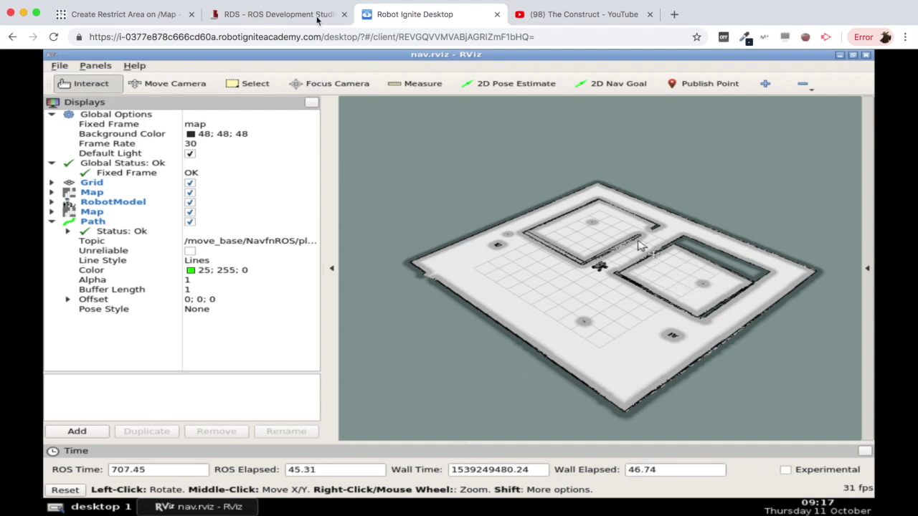
pyautogui.click(287, 14)
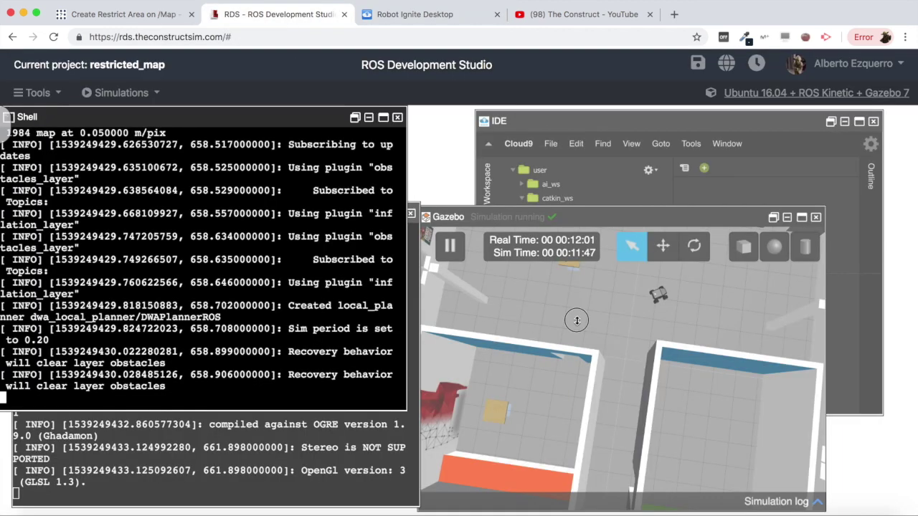
pyautogui.click(689, 319)
pyautogui.scroll(4, 659, 312)
pyautogui.scroll(-4, 646, 340)
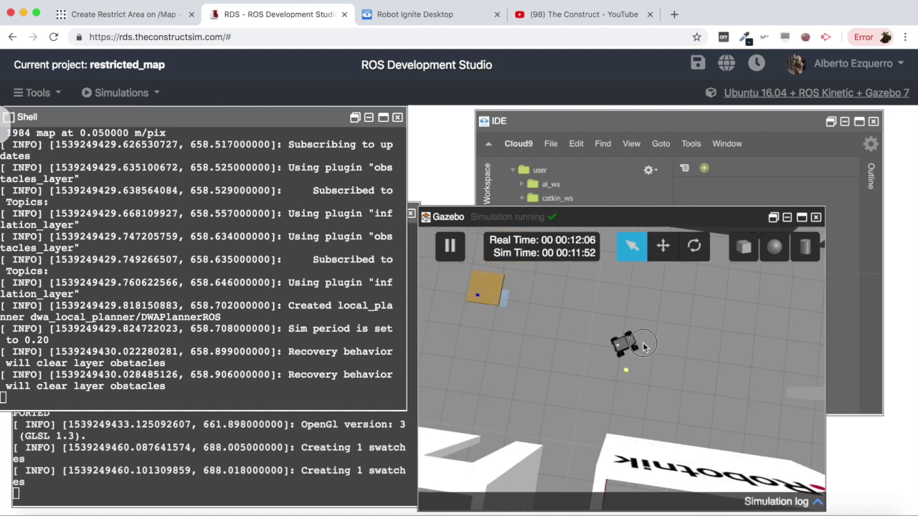
pyautogui.scroll(-2, 643, 349)
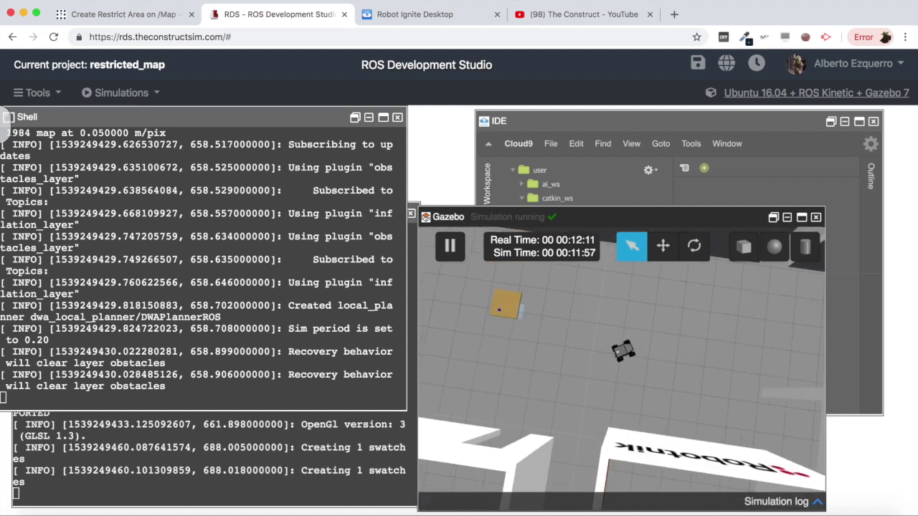
# Step: Set the robot's initial pose on the RViz map, facing left, with 2D Pose Estimate
pyautogui.click(428, 15)
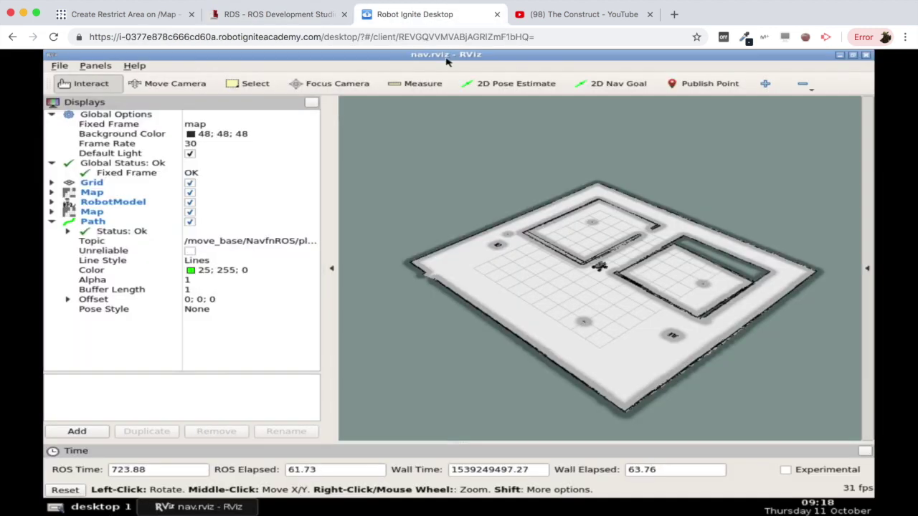
pyautogui.click(515, 84)
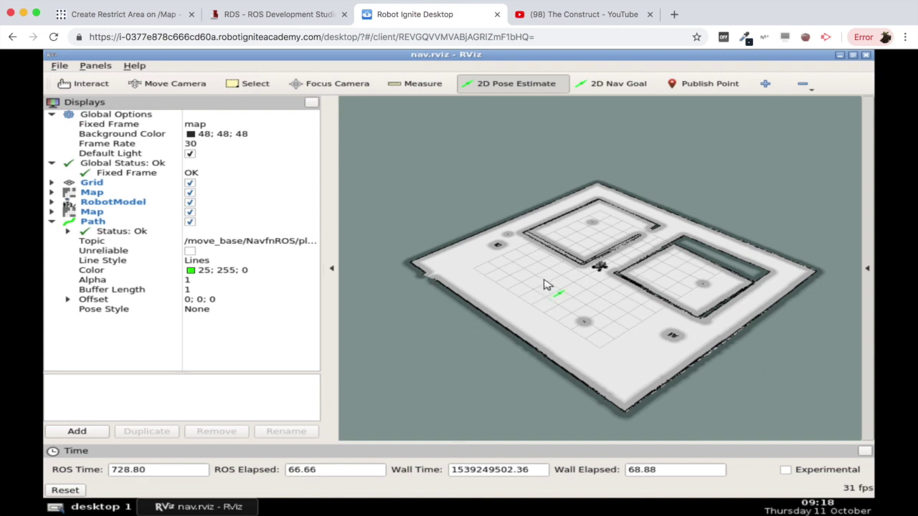
pyautogui.moveTo(545, 285); pyautogui.dragTo(533, 285)
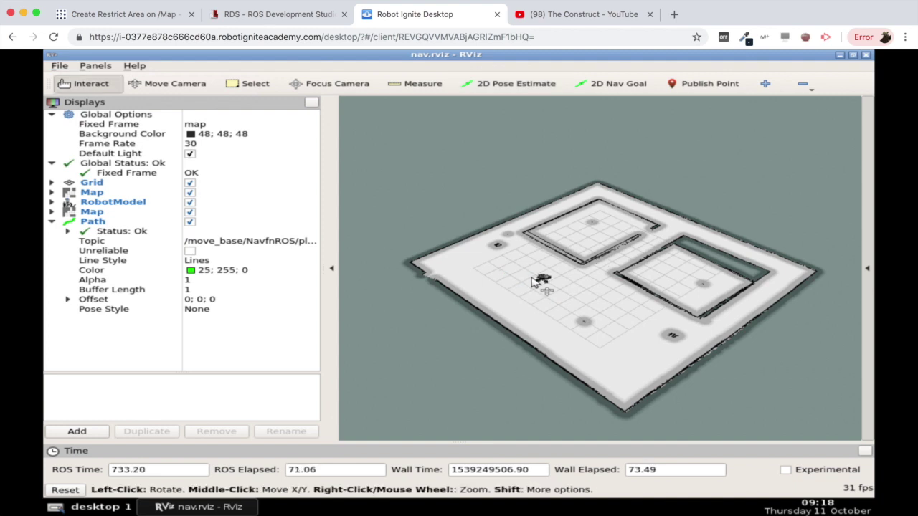
# Step: Send a 2D Nav Goal to the open floor below the rooms
pyautogui.click(616, 83)
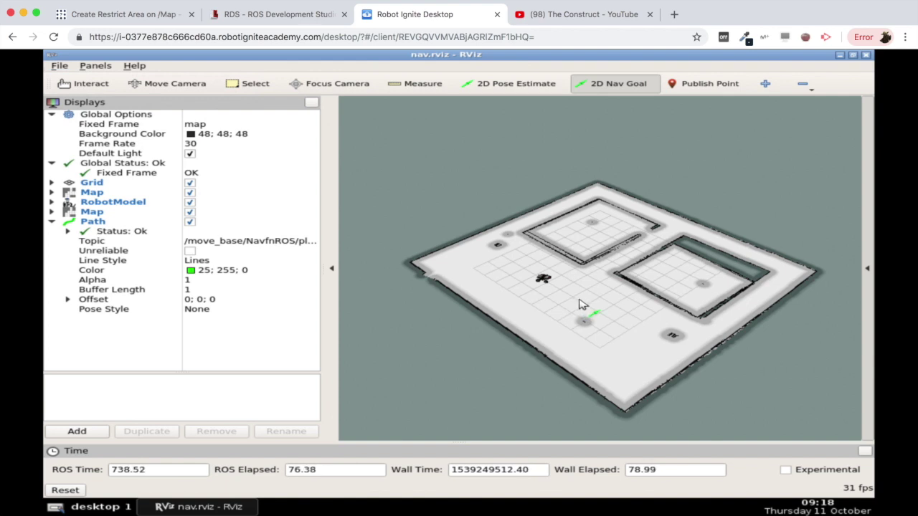
pyautogui.moveTo(578, 309); pyautogui.dragTo(601, 308)
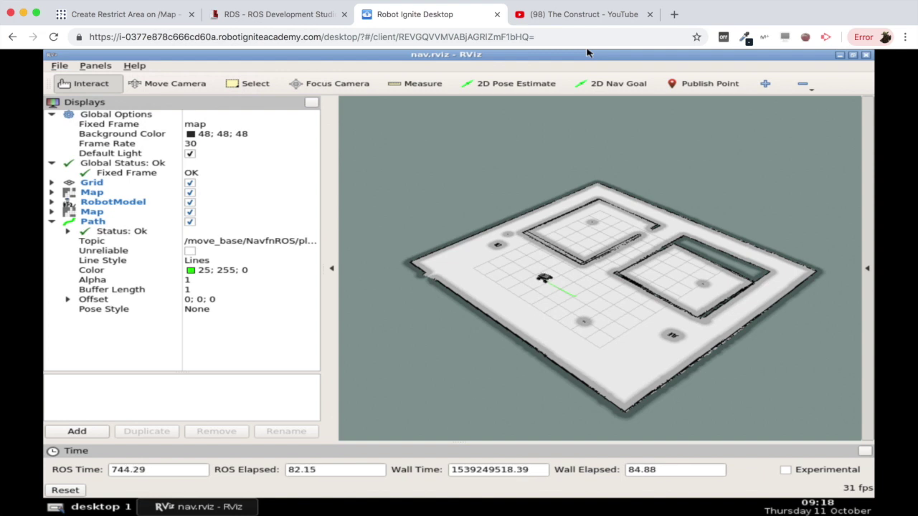
pyautogui.click(289, 19)
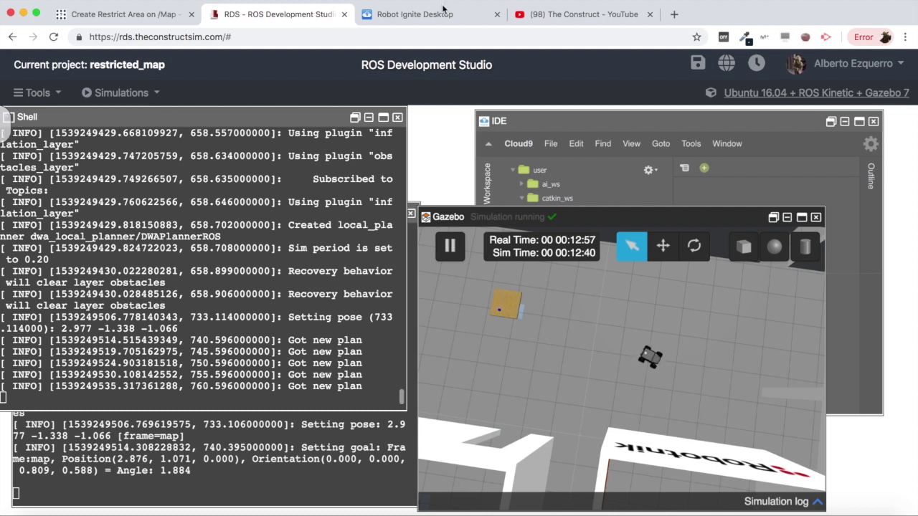
# Step: Place another 2D Nav Goal below the rooms and watch the robot follow each 'Got new plan'
pyautogui.click(420, 20)
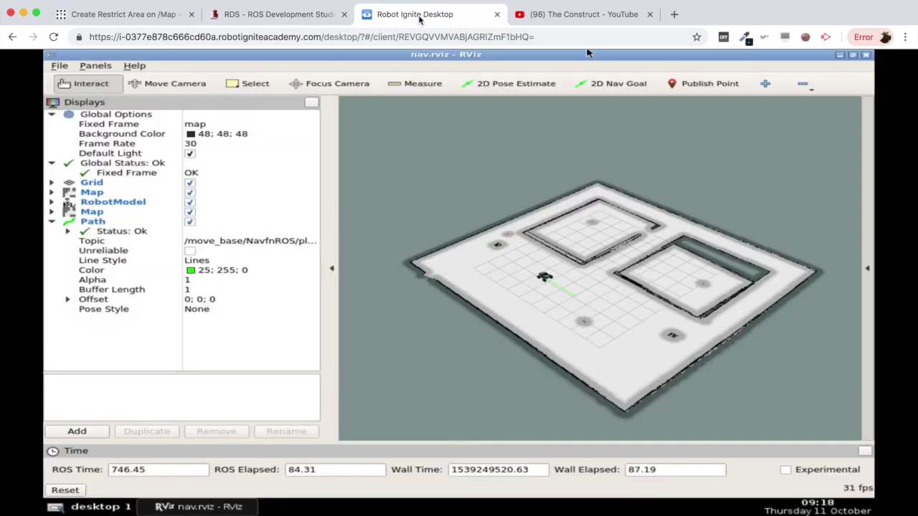
pyautogui.click(630, 85)
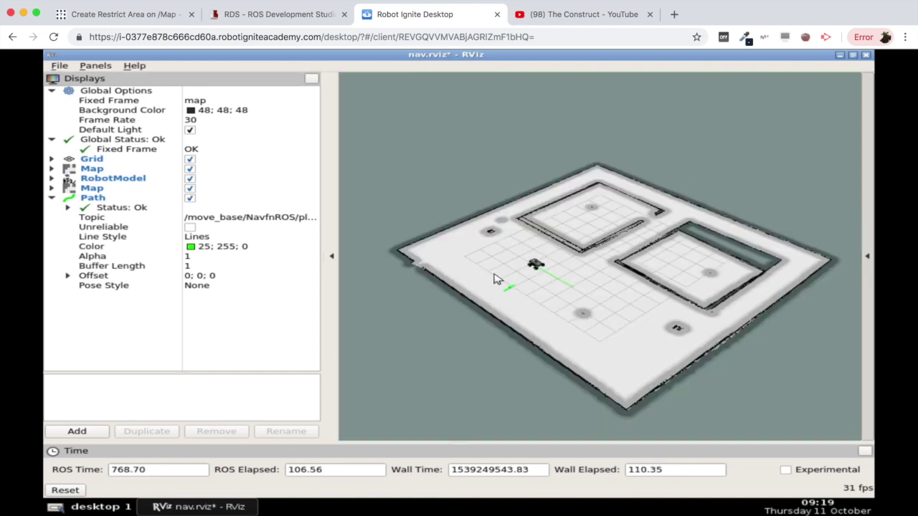
pyautogui.click(300, 17)
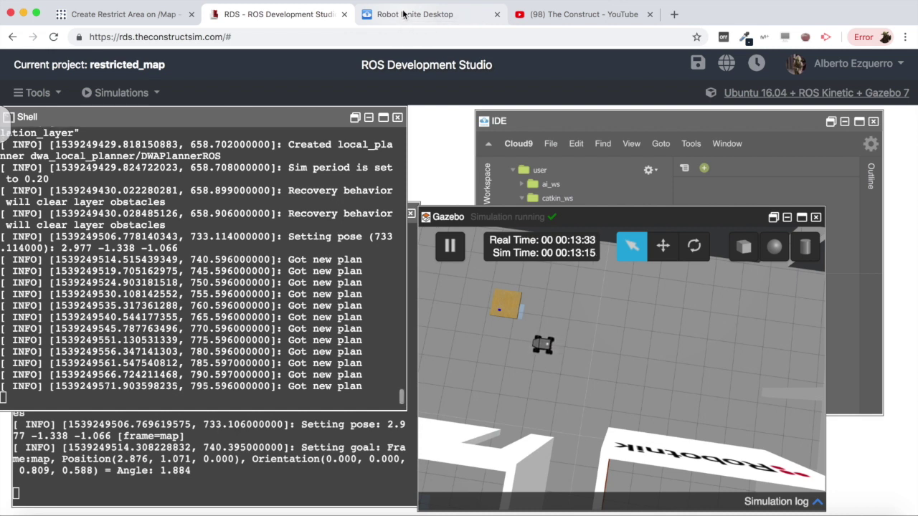
pyautogui.click(404, 13)
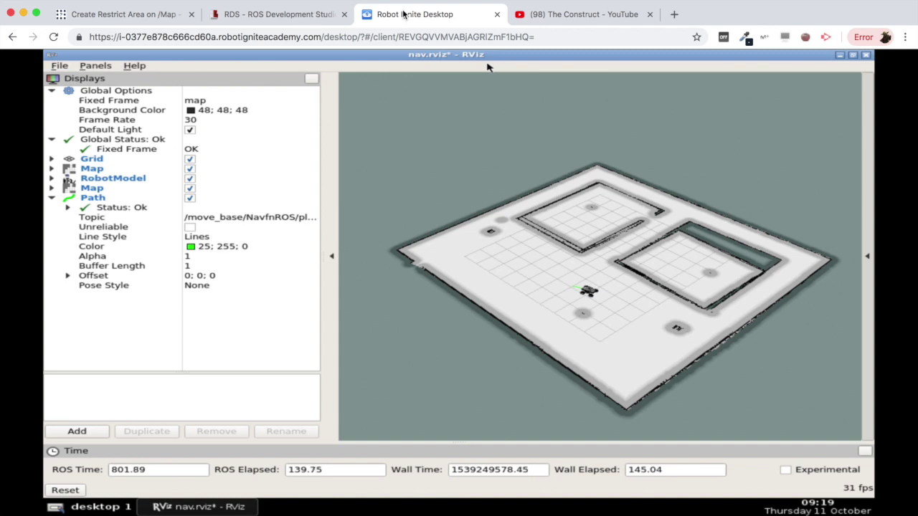
pyautogui.click(244, 18)
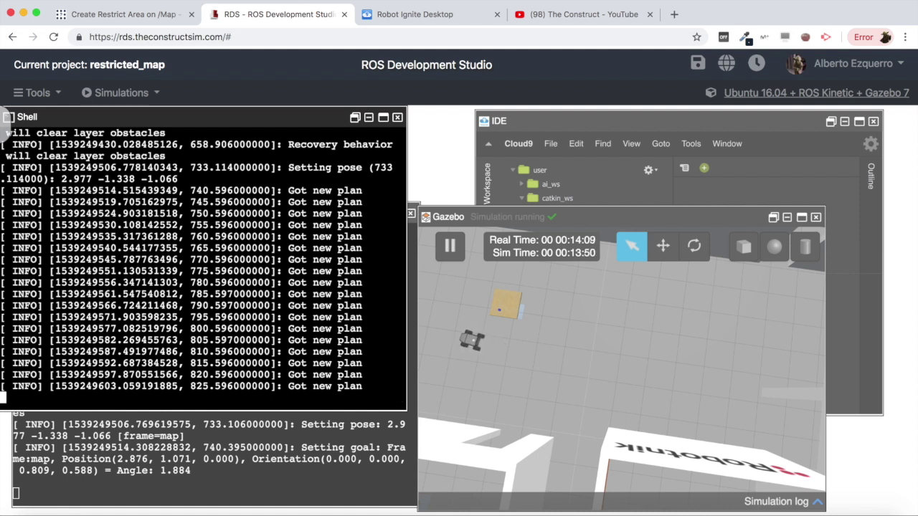
# Step: Stop the running navigation stack and RViz with Ctrl+C in their shells
pyautogui.hotkey('ctrl', 'c')
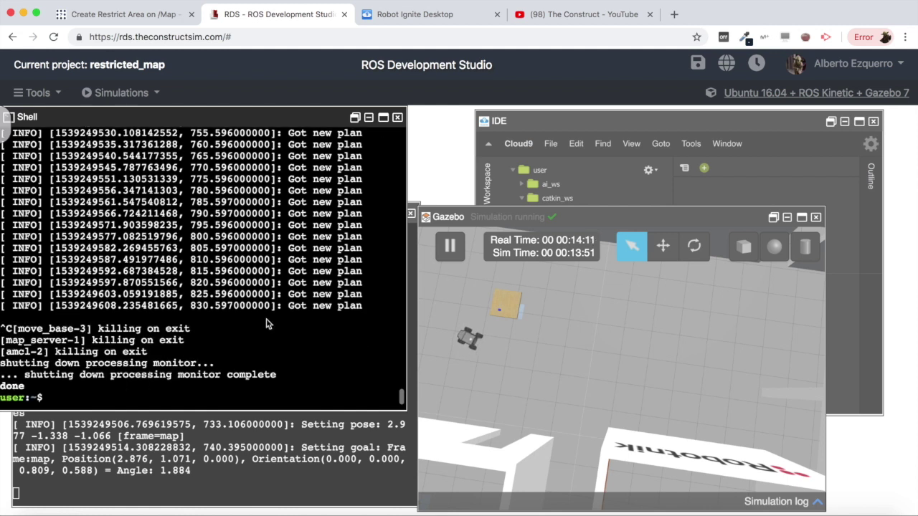
pyautogui.click(281, 446)
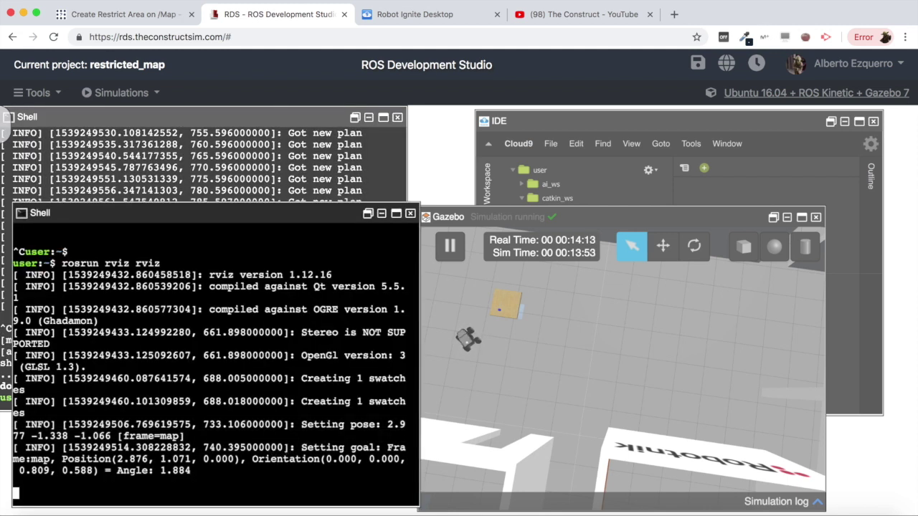
pyautogui.hotkey('ctrl', 'c')
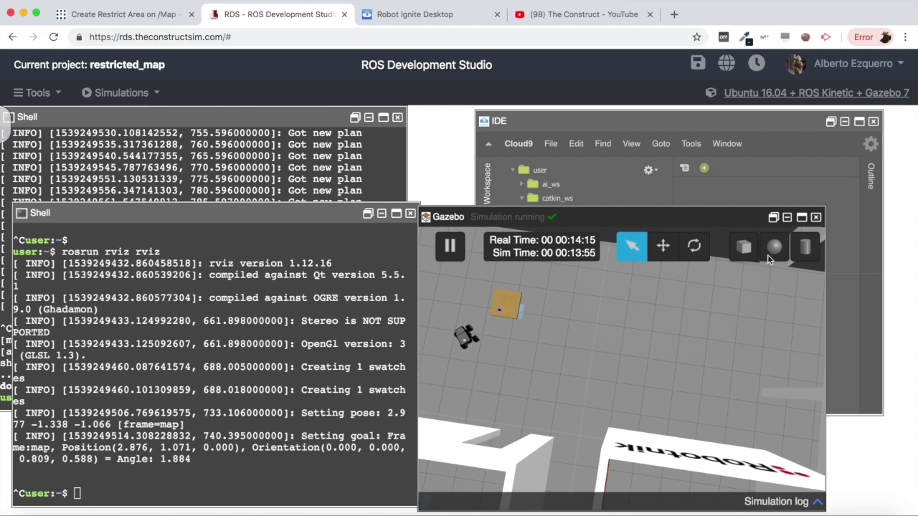
pyautogui.click(815, 218)
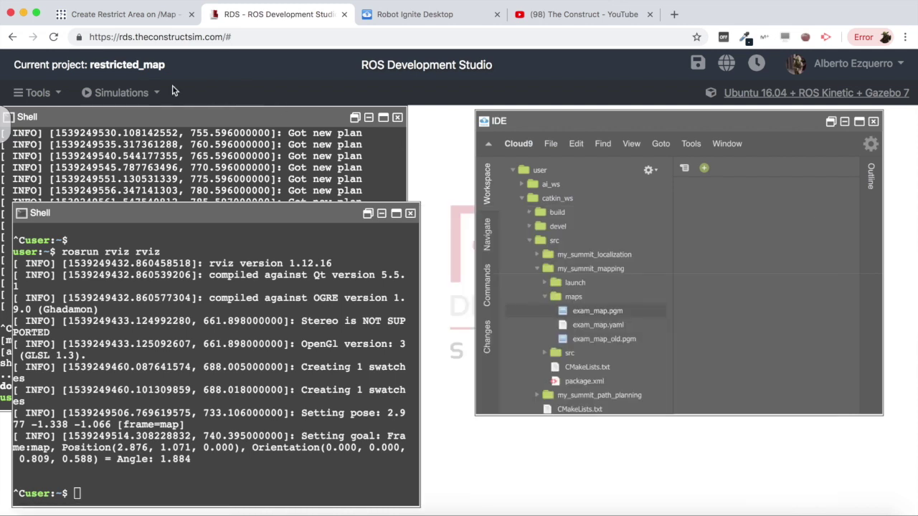
pyautogui.click(148, 91)
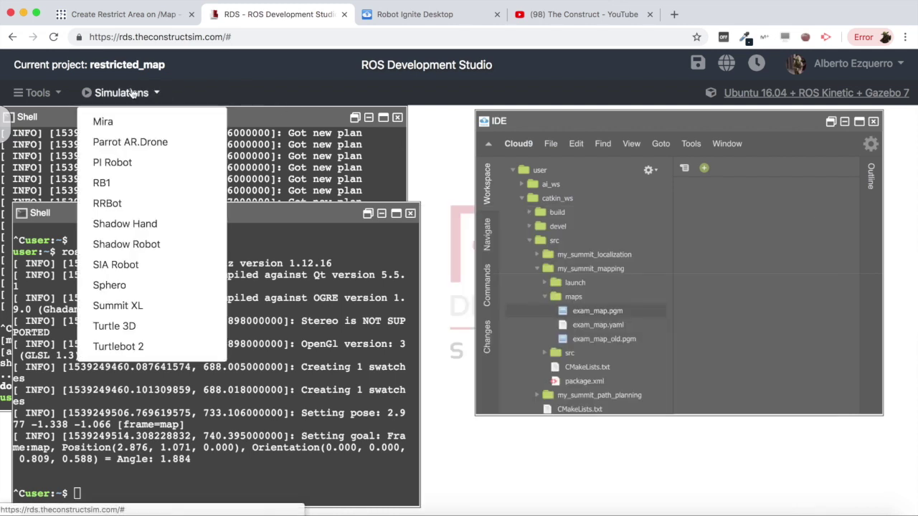
pyautogui.click(115, 306)
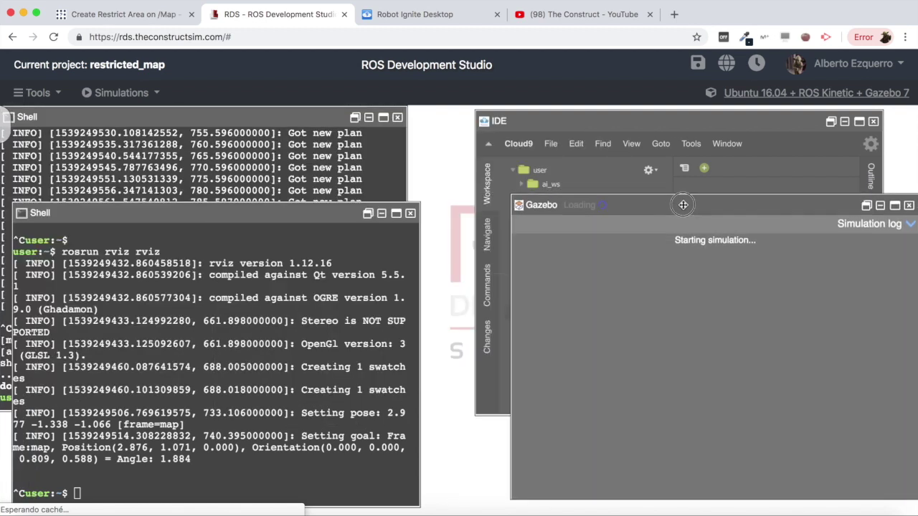
pyautogui.moveTo(682, 205); pyautogui.dragTo(655, 193)
pyautogui.click(308, 158)
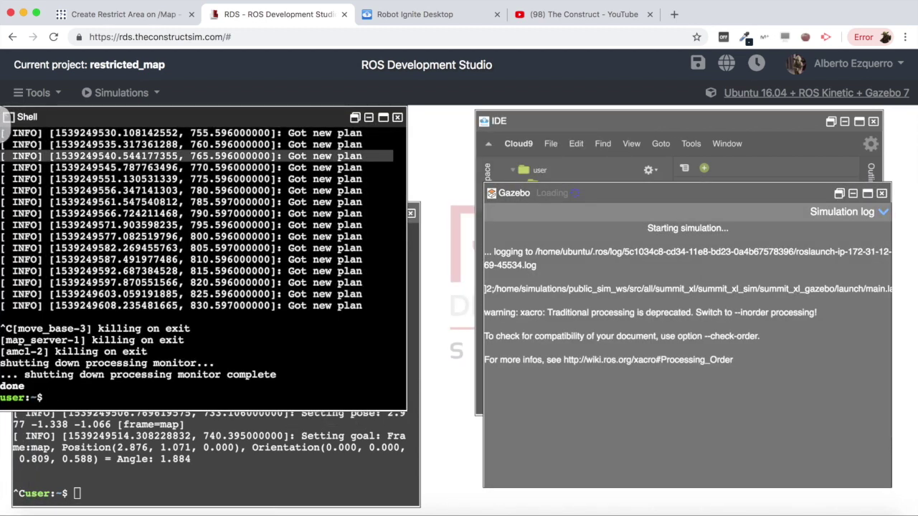
pyautogui.click(143, 472)
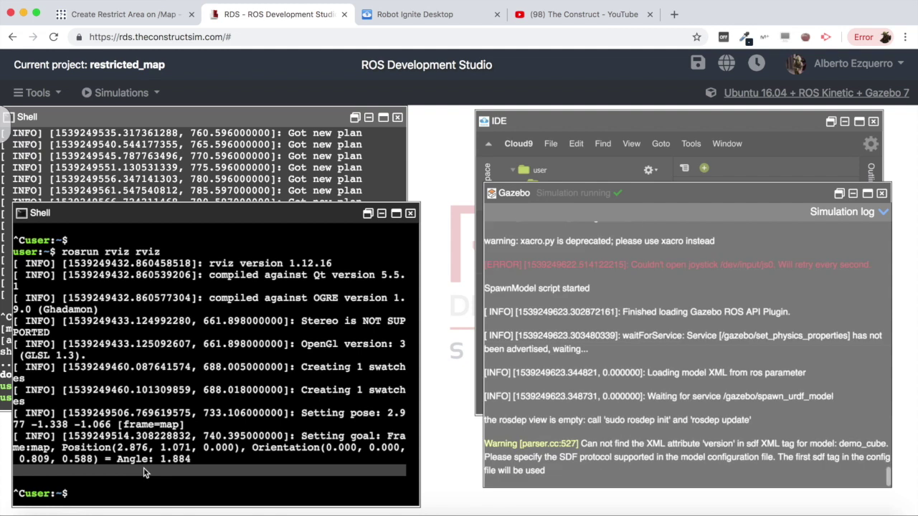
pyautogui.press('Return')
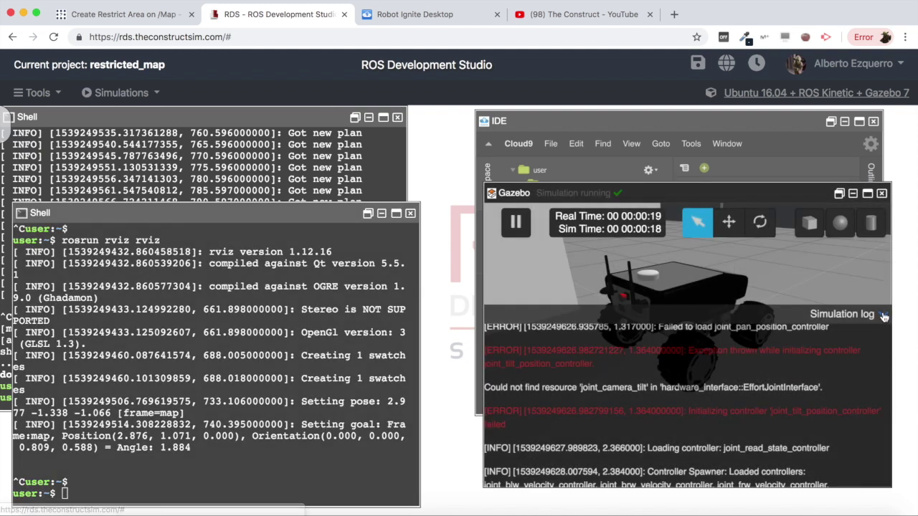
# Step: Collapse Gazebo's Simulation log and pull the view back so the robot is visible
pyautogui.click(883, 316)
pyautogui.moveTo(654, 334); pyautogui.dragTo(308, 176)
pyautogui.click(308, 176)
# Step: Relaunch move_base.launch and rosrun rviz rviz from their shell histories
pyautogui.press('Up')
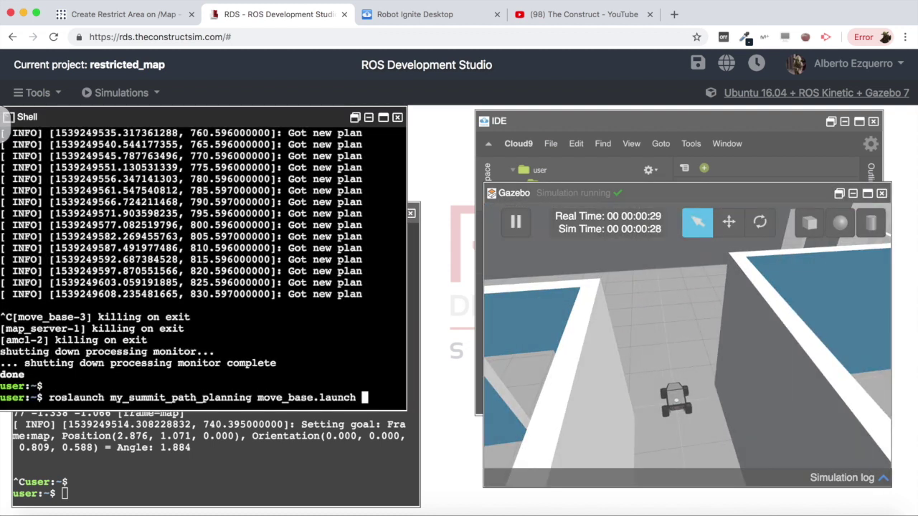
pyautogui.press('Return')
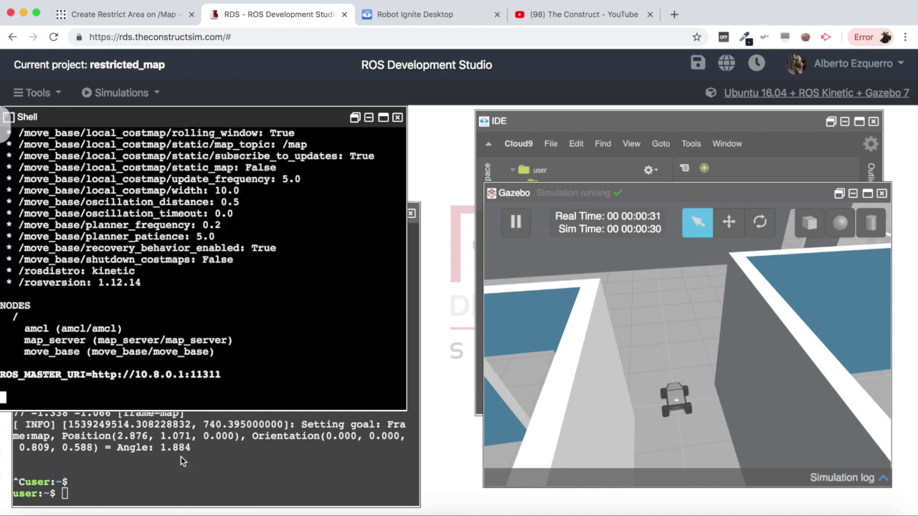
pyautogui.click(180, 457)
pyautogui.press('Up')
pyautogui.press('Return')
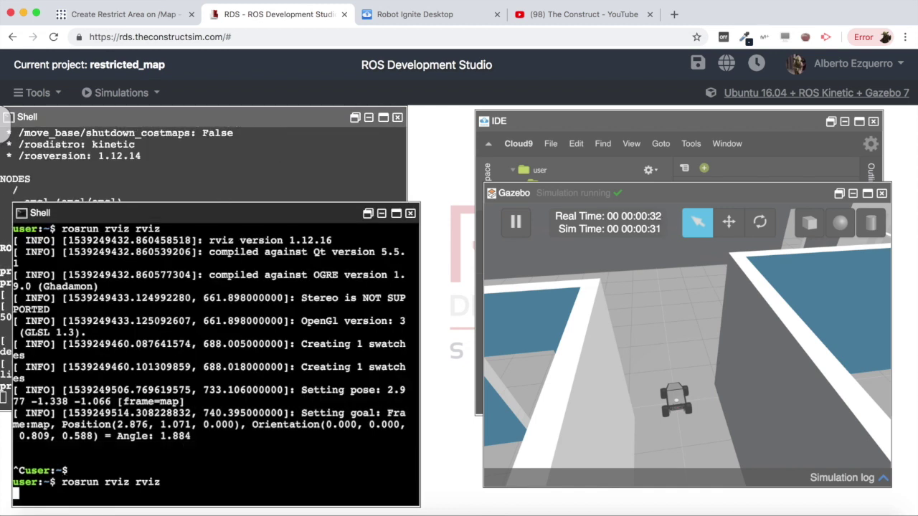
# Step: Maximize RViz and open the config catkin_ws/src/my_summit_path_planning/rviz/nav.rviz
pyautogui.click(394, 15)
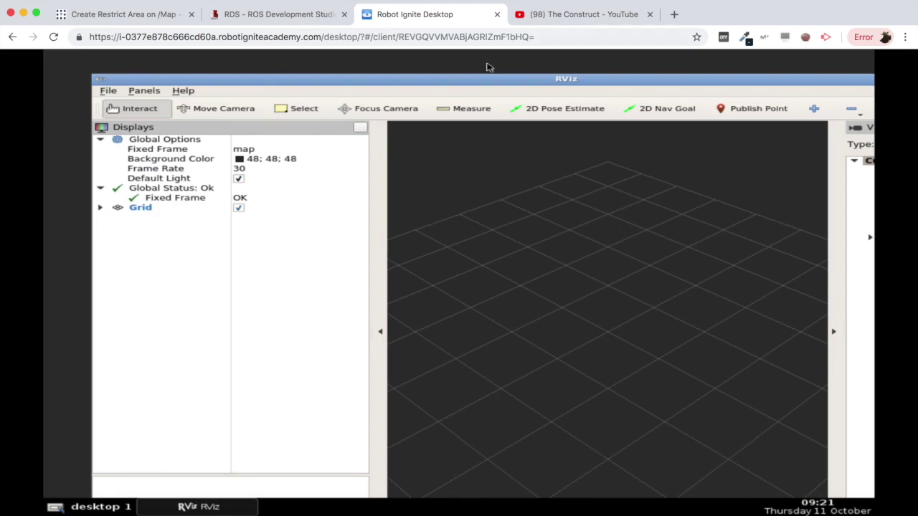
pyautogui.doubleClick(367, 81)
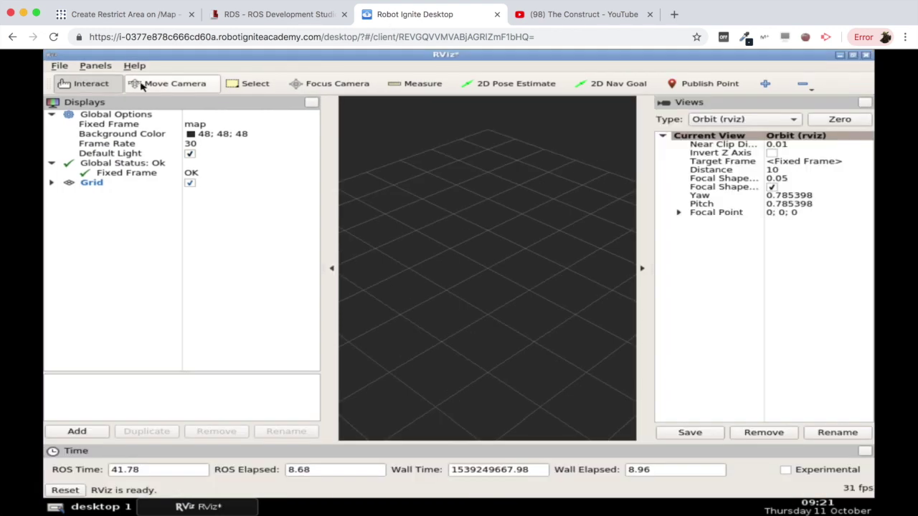
pyautogui.click(60, 66)
pyautogui.click(78, 79)
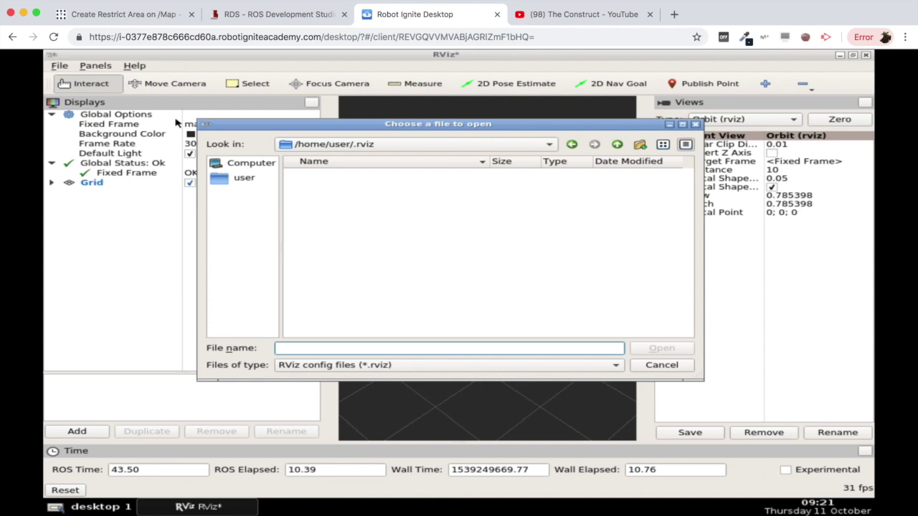
pyautogui.click(243, 179)
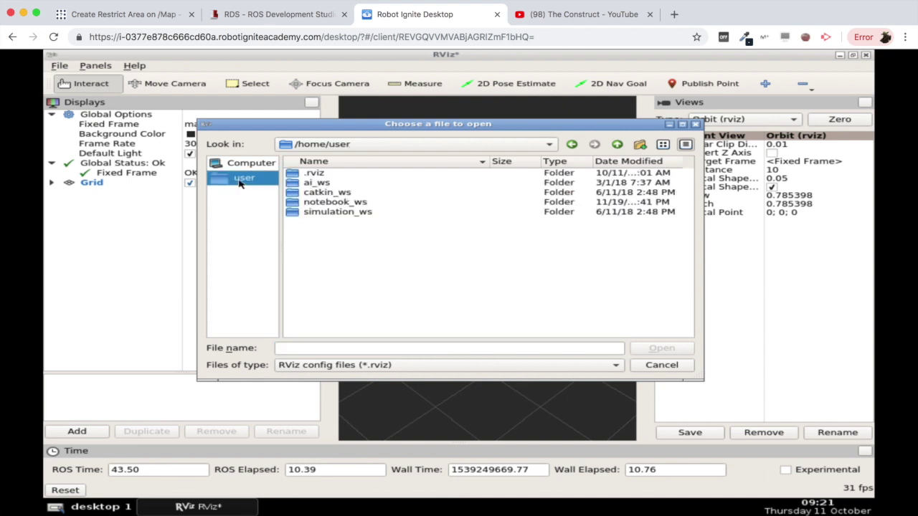
pyautogui.doubleClick(317, 191)
pyautogui.doubleClick(313, 194)
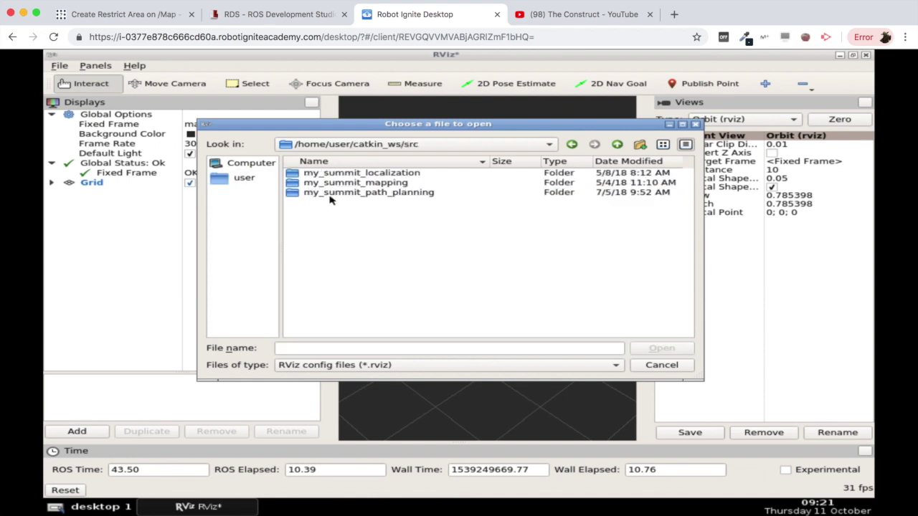
pyautogui.doubleClick(331, 194)
pyautogui.doubleClick(319, 193)
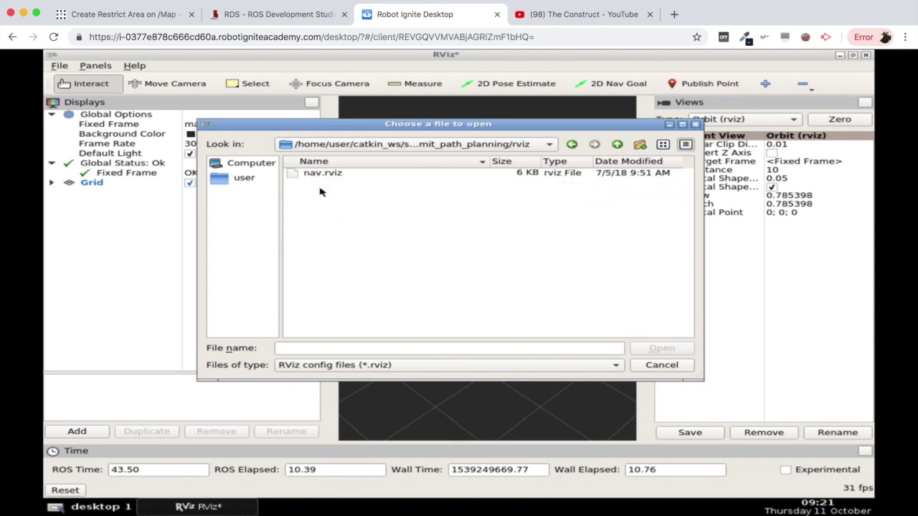
pyautogui.doubleClick(320, 173)
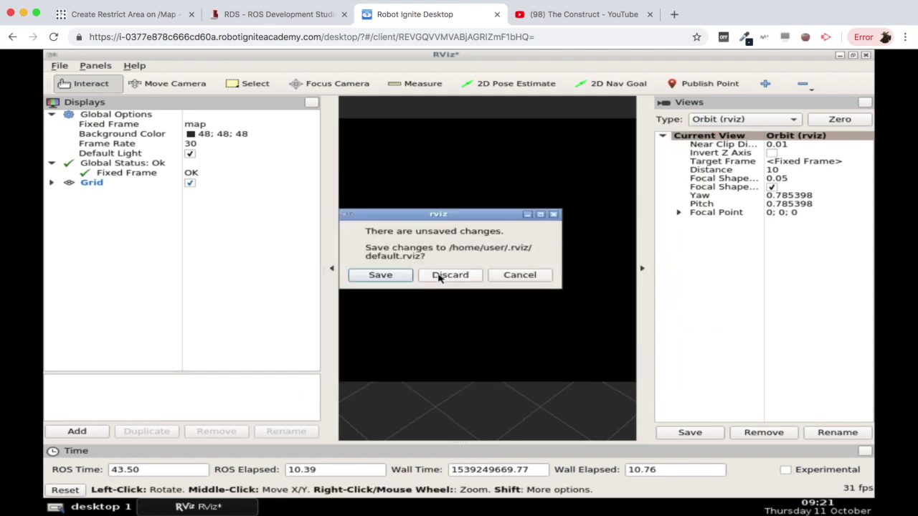
# Step: Discard changes to default.rviz and set a 2D Nav Goal in the open area left of the rooms
pyautogui.click(448, 275)
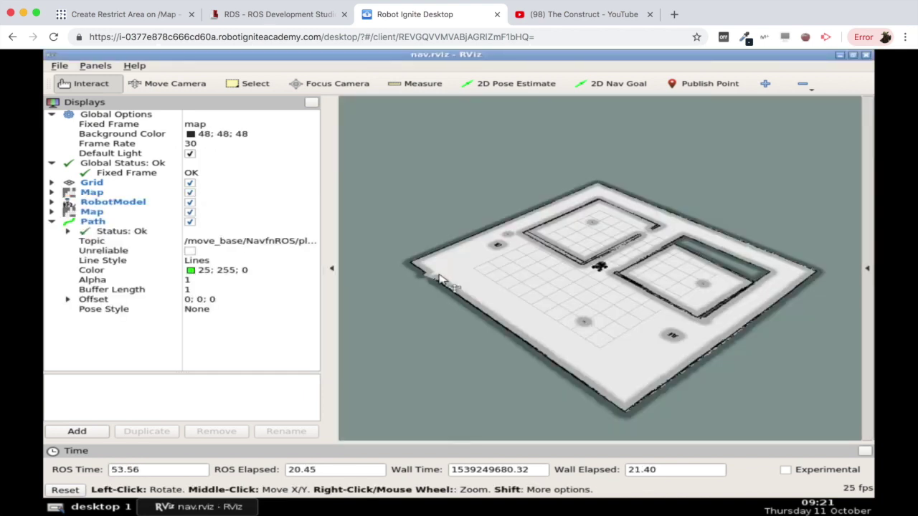
pyautogui.click(270, 15)
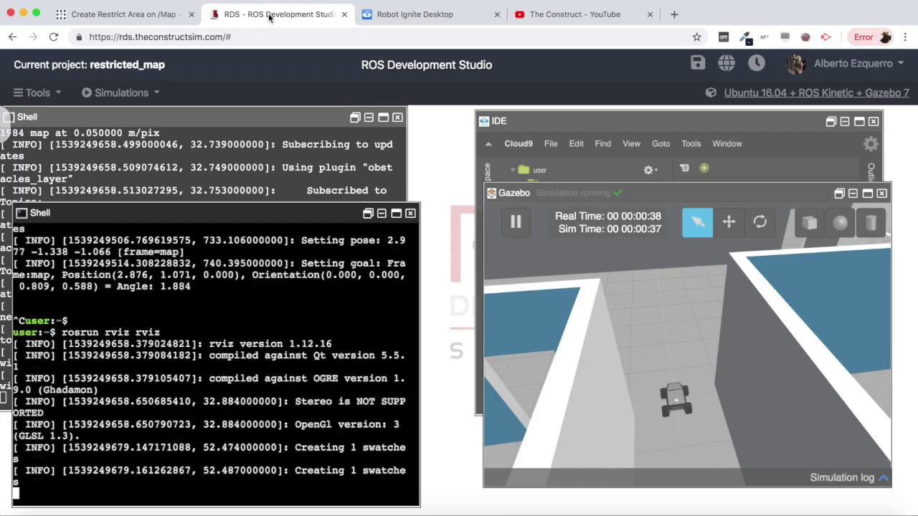
pyautogui.click(408, 14)
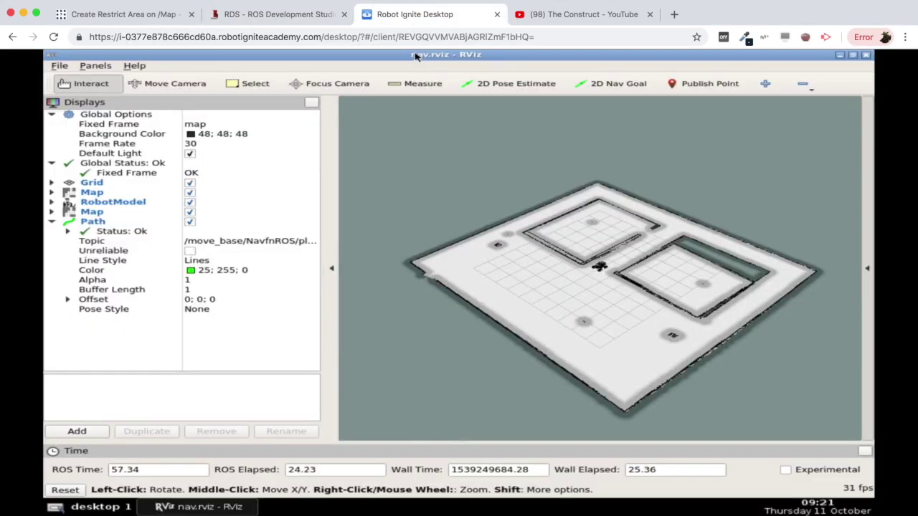
pyautogui.click(595, 84)
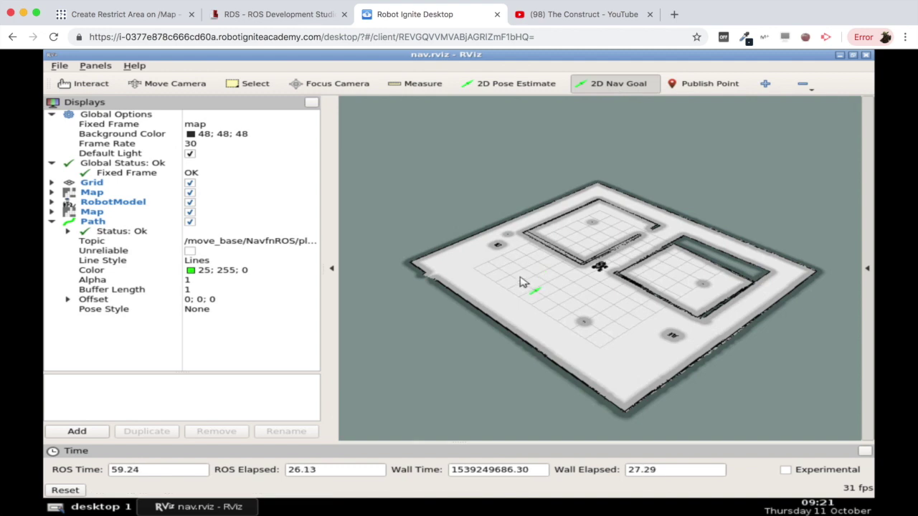
pyautogui.moveTo(548, 289); pyautogui.dragTo(529, 294)
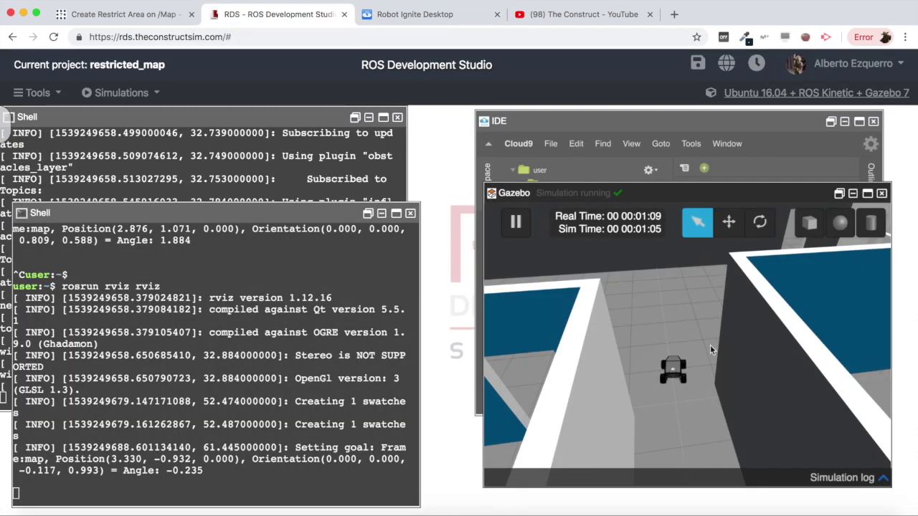
# Step: Watch Gazebo and the shell until the goal at (3.330, -0.932) reports 'Goal reached'
pyautogui.scroll(-5, 710, 350)
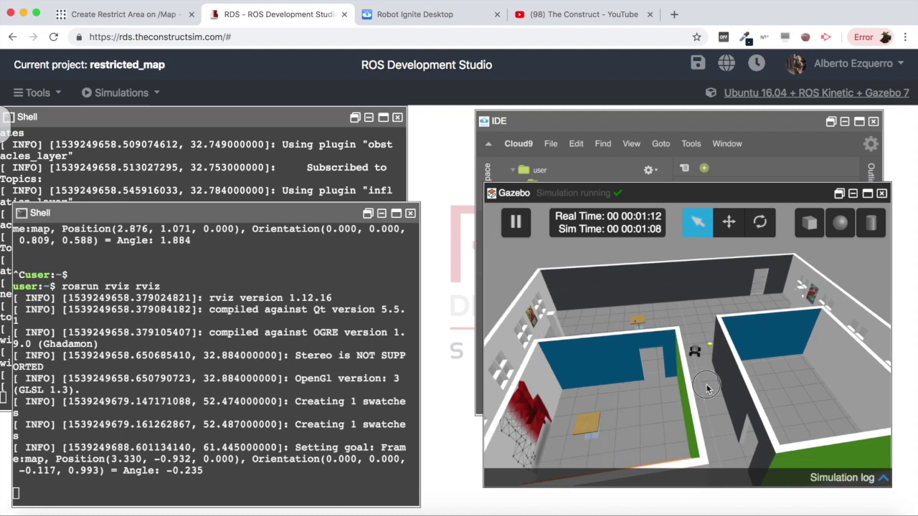
pyautogui.moveTo(706, 388); pyautogui.dragTo(707, 382, button='middle')
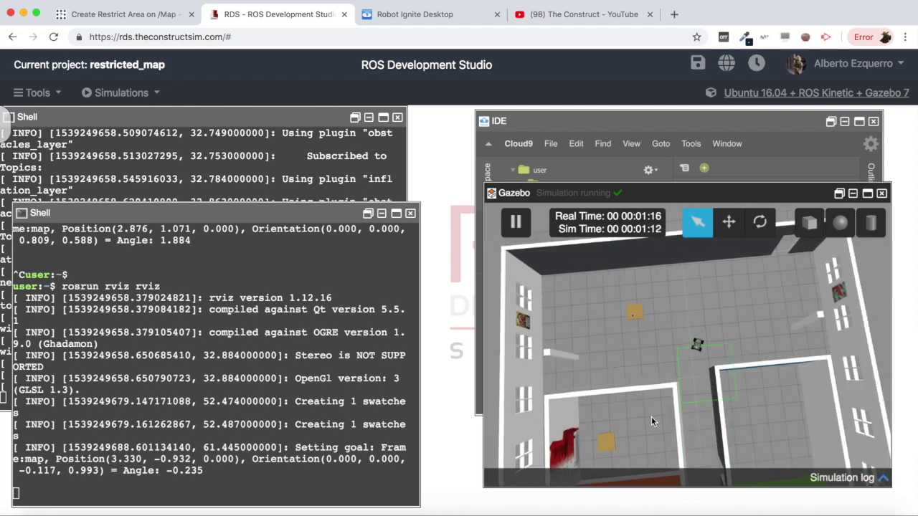
pyautogui.click(301, 184)
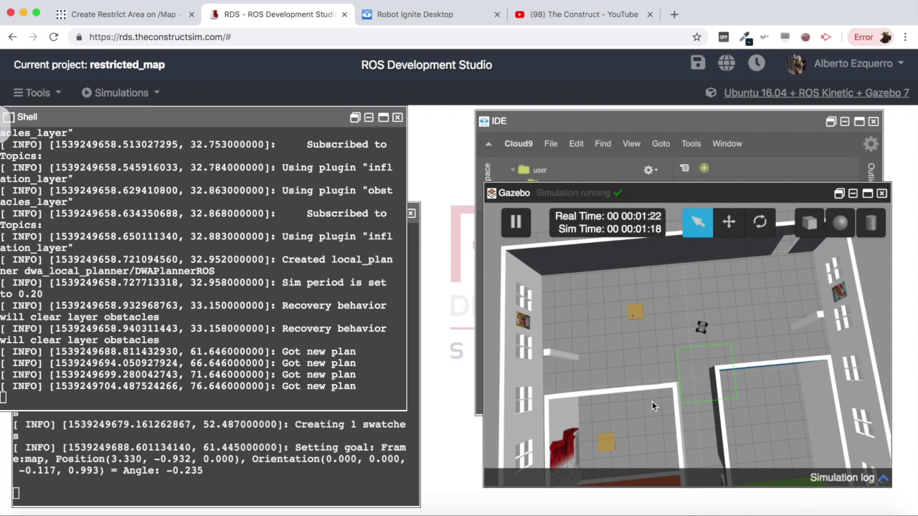
pyautogui.moveTo(651, 405); pyautogui.dragTo(666, 368, button='middle')
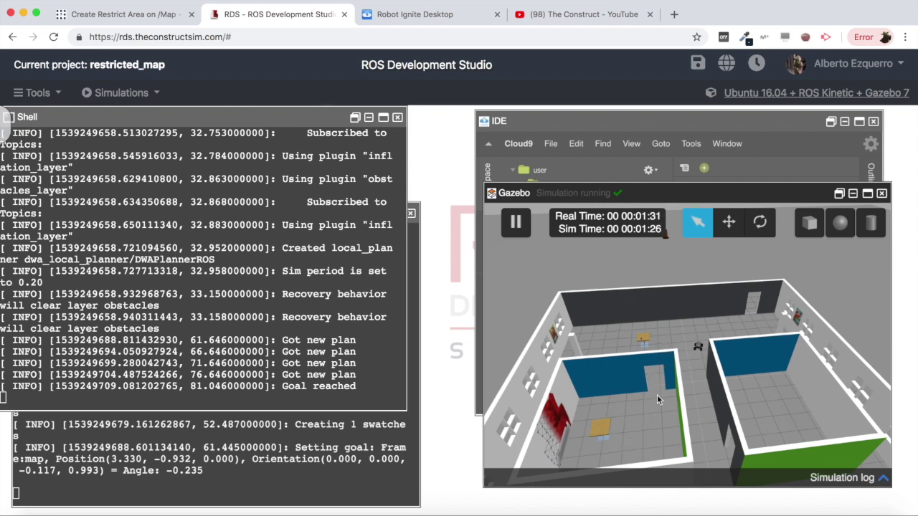
pyautogui.click(308, 302)
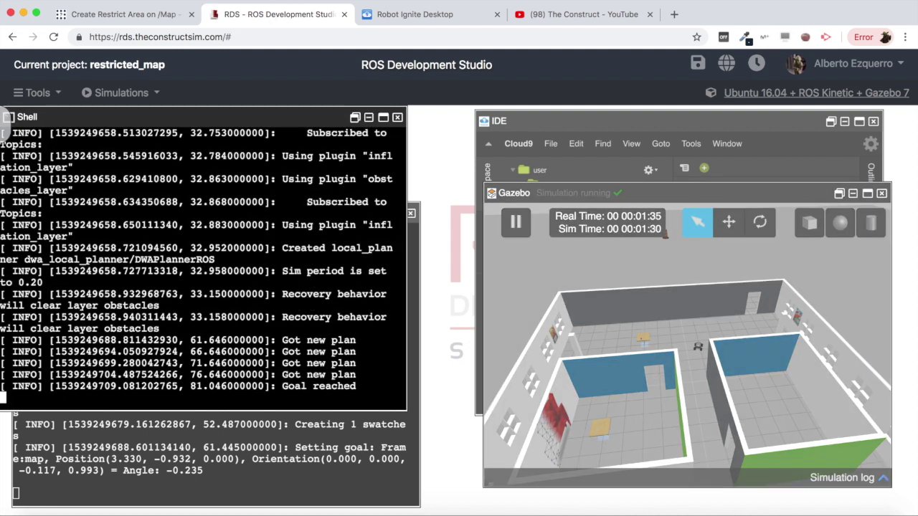
pyautogui.click(398, 13)
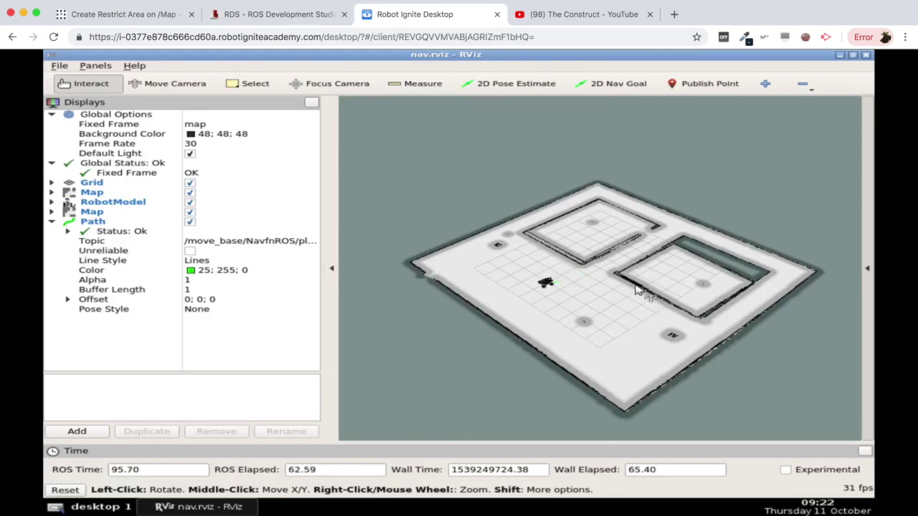
# Step: Set a 2D Nav Goal inside the right-hand room and check the navigation log
pyautogui.click(607, 84)
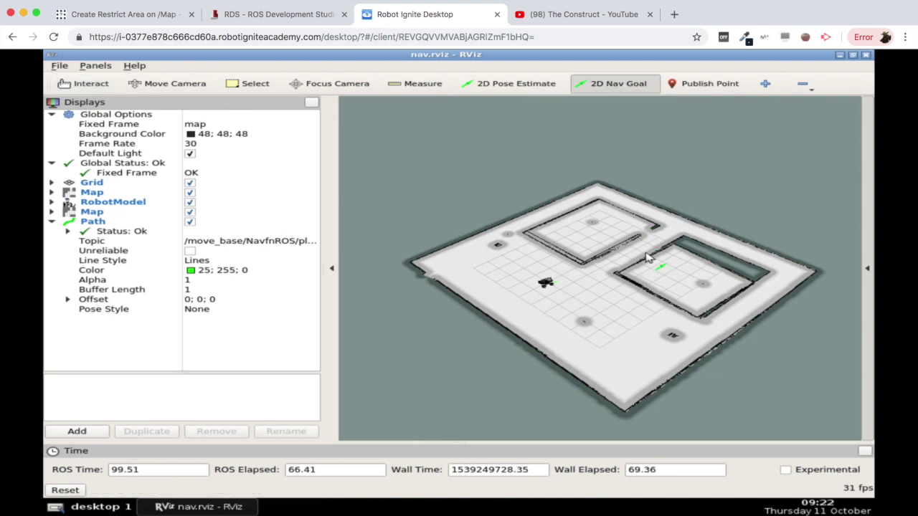
pyautogui.moveTo(676, 273); pyautogui.dragTo(691, 272)
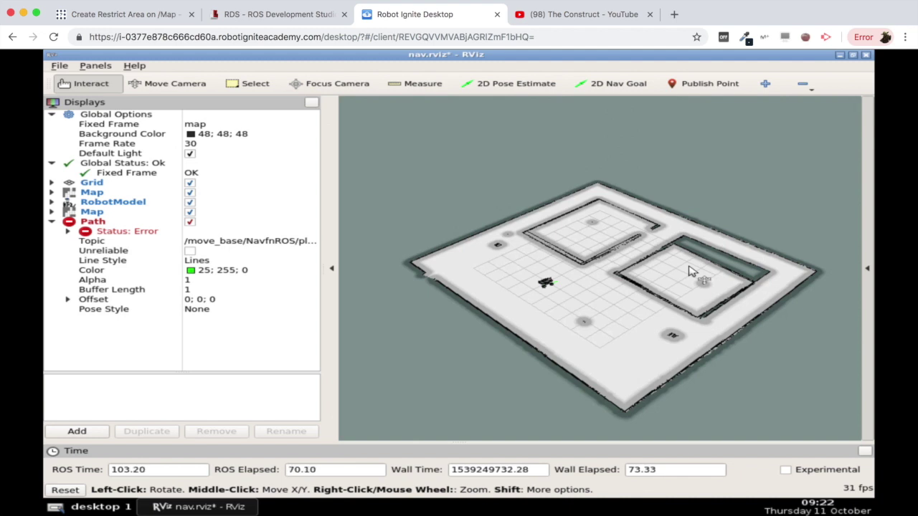
pyautogui.click(300, 19)
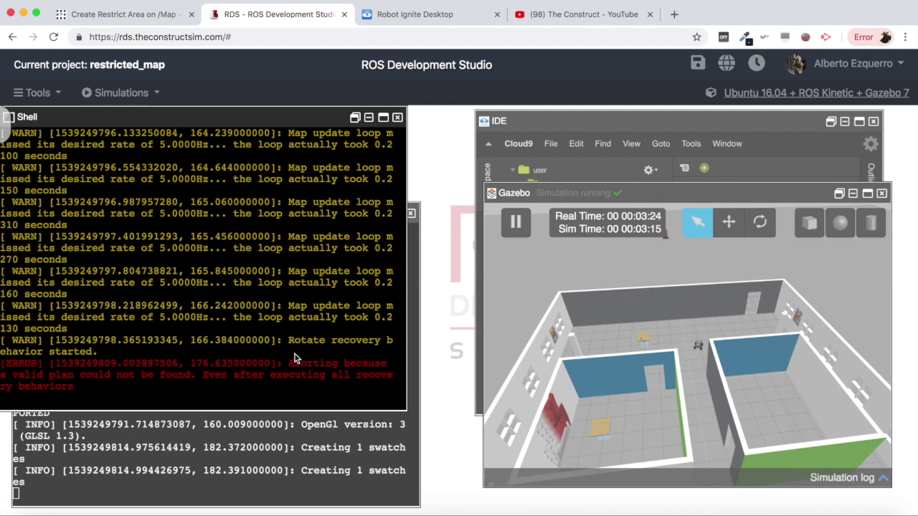
# Step: Highlight the aborted-plan ERROR line and orbit Gazebo to see the robot stuck outside the room
pyautogui.moveTo(93, 383); pyautogui.dragTo(72, 389)
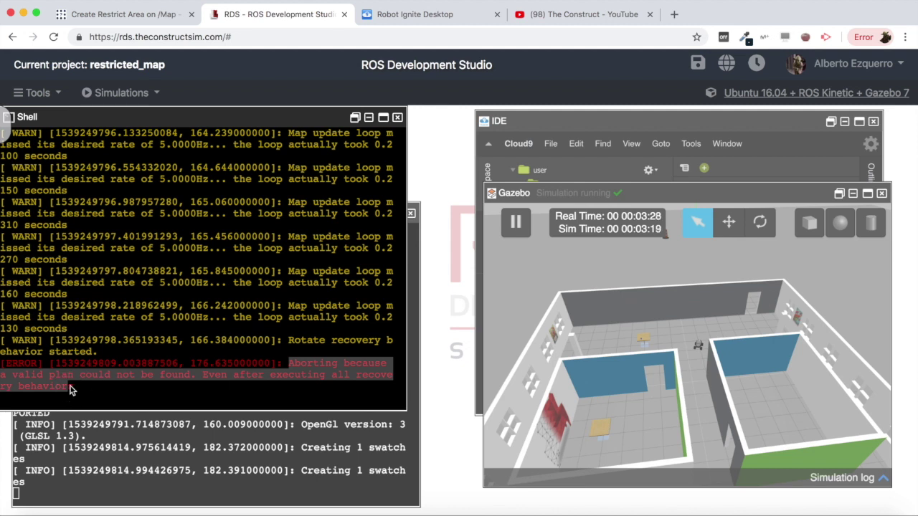
pyautogui.click(150, 385)
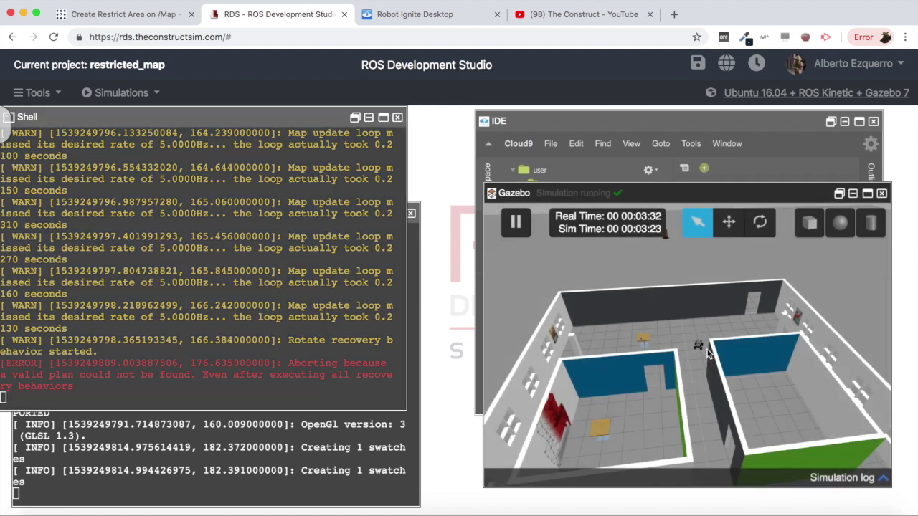
pyautogui.scroll(3, 707, 350)
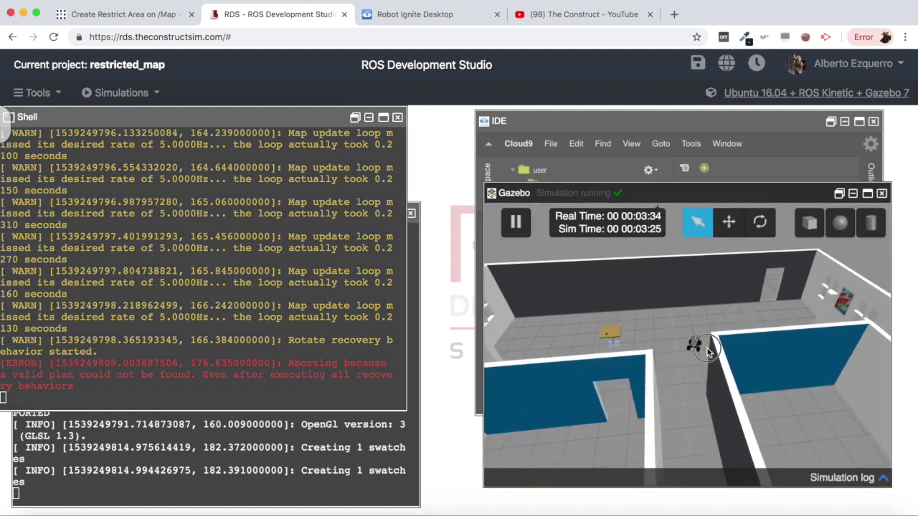
pyautogui.moveTo(707, 348); pyautogui.dragTo(739, 345, button='middle')
pyautogui.scroll(-3, 739, 344)
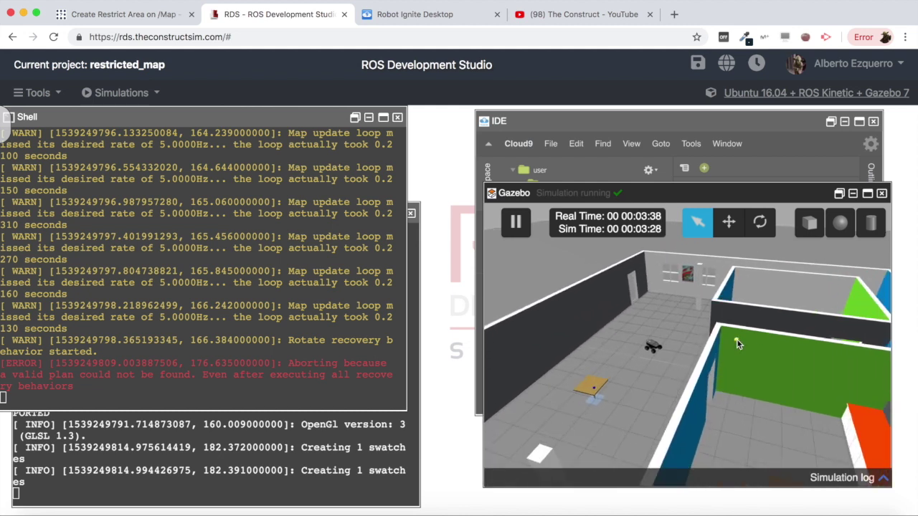
pyautogui.click(448, 16)
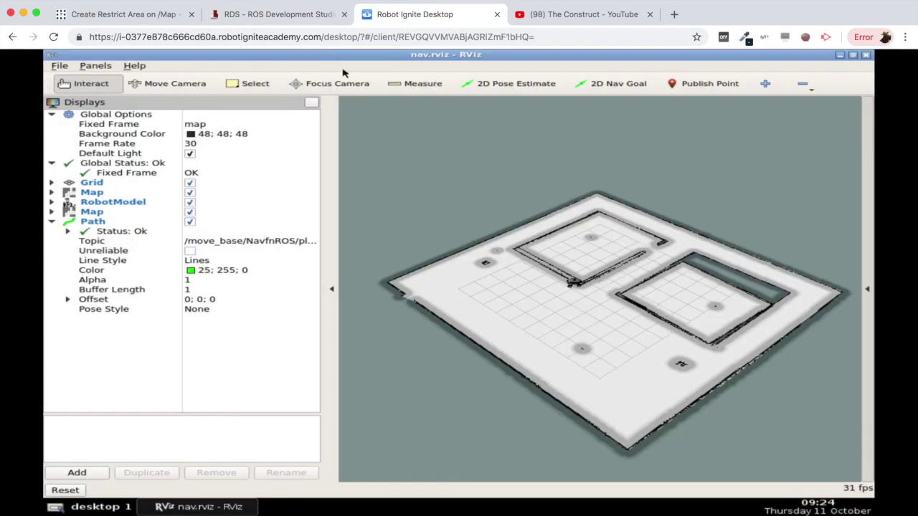
# Step: Set a 2D Pose Estimate on open floor, then a goal at (4.295, -1.324) facing down-right
pyautogui.click(505, 85)
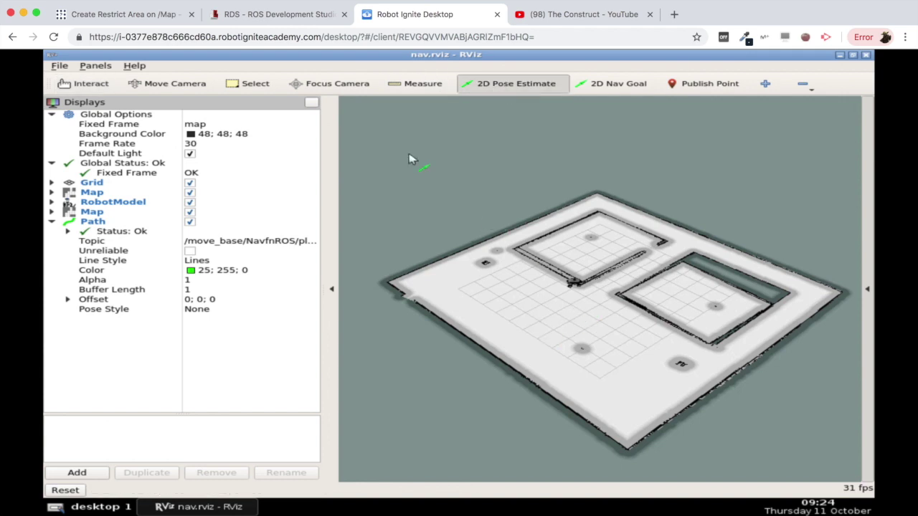
pyautogui.click(264, 16)
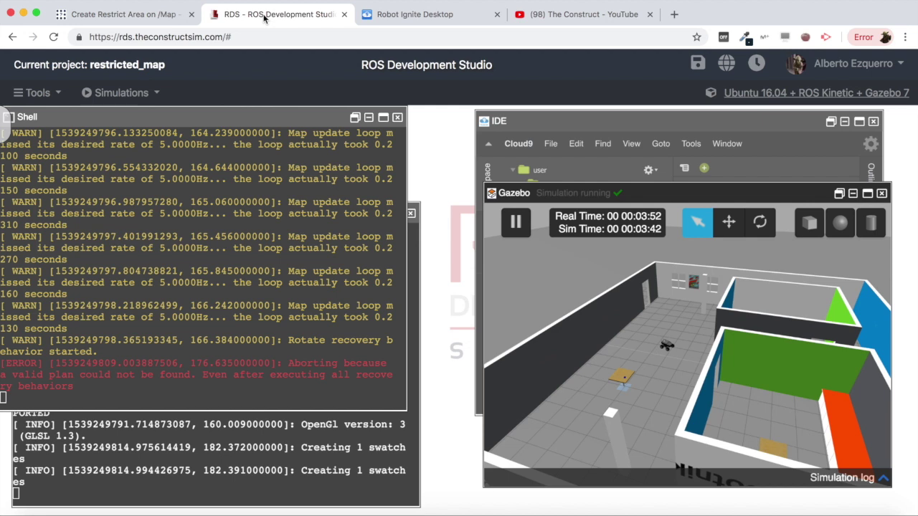
pyautogui.click(393, 16)
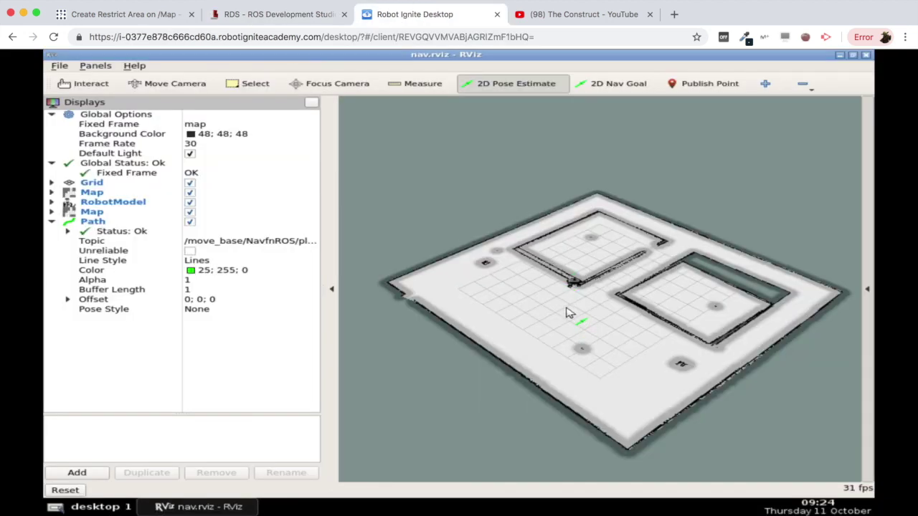
pyautogui.moveTo(567, 313); pyautogui.dragTo(609, 314)
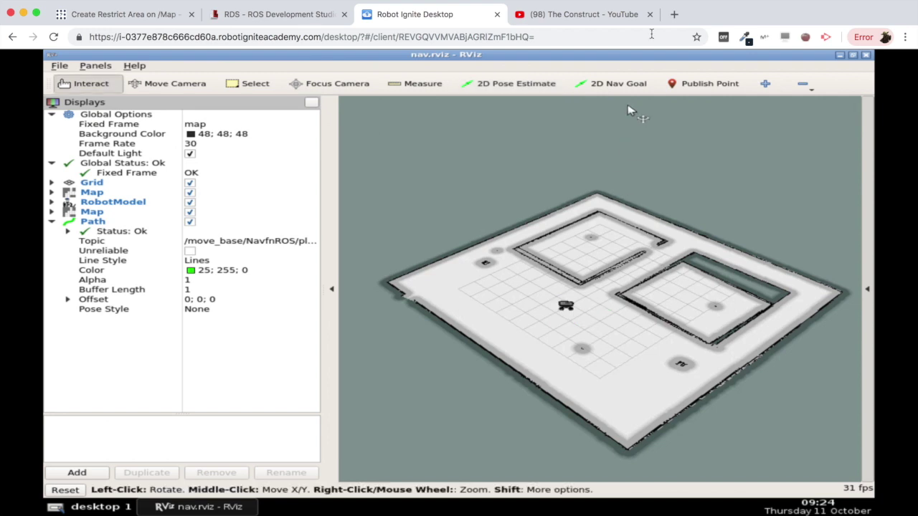
pyautogui.click(621, 83)
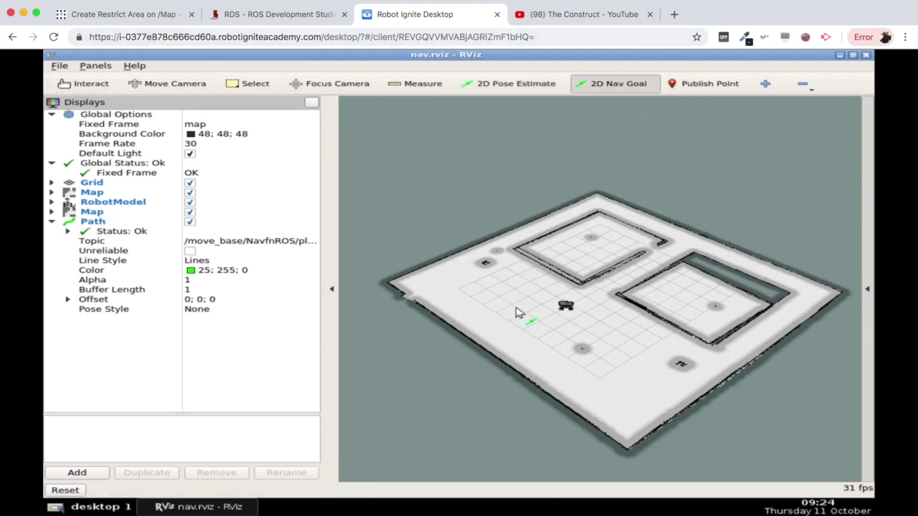
pyautogui.moveTo(516, 314)
pyautogui.mouseDown()
pyautogui.moveTo(505, 318)
pyautogui.moveTo(528, 327)
pyautogui.moveTo(502, 320)
pyautogui.moveTo(502, 310)
pyautogui.mouseUp()
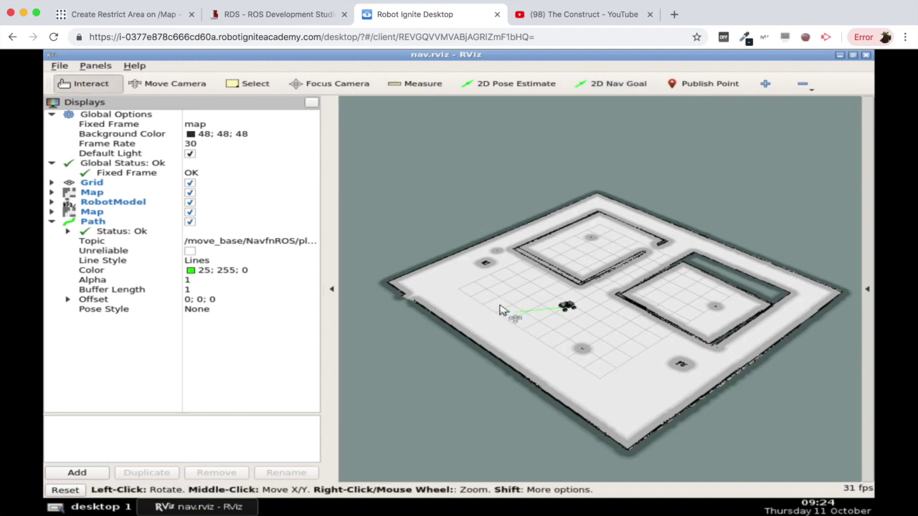
pyautogui.click(271, 14)
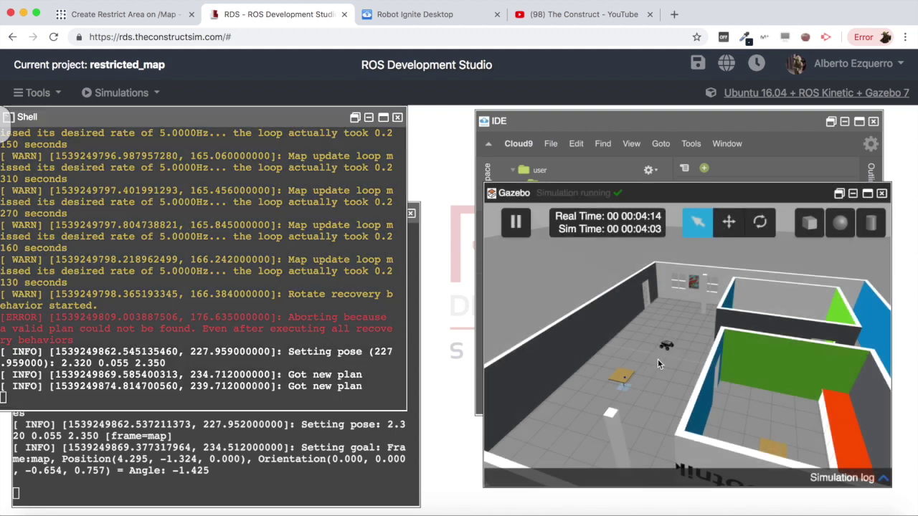
# Step: Zoom Gazebo onto the robot and confirm 'Goal reached' in the shell log
pyautogui.scroll(4, 650, 355)
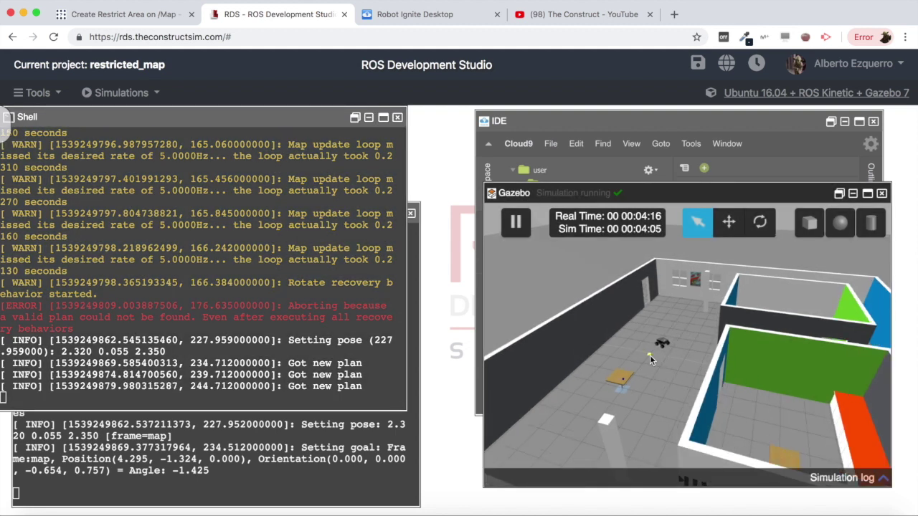
pyautogui.scroll(2, 650, 360)
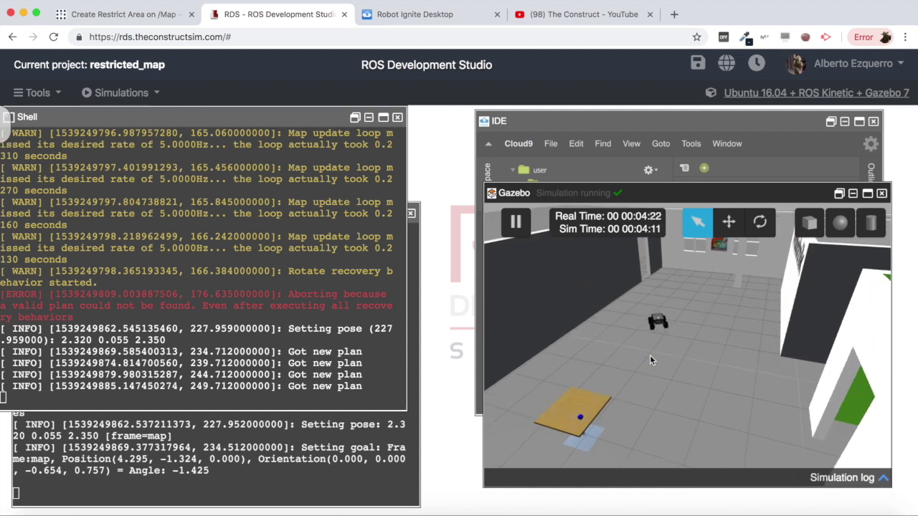
pyautogui.click(330, 344)
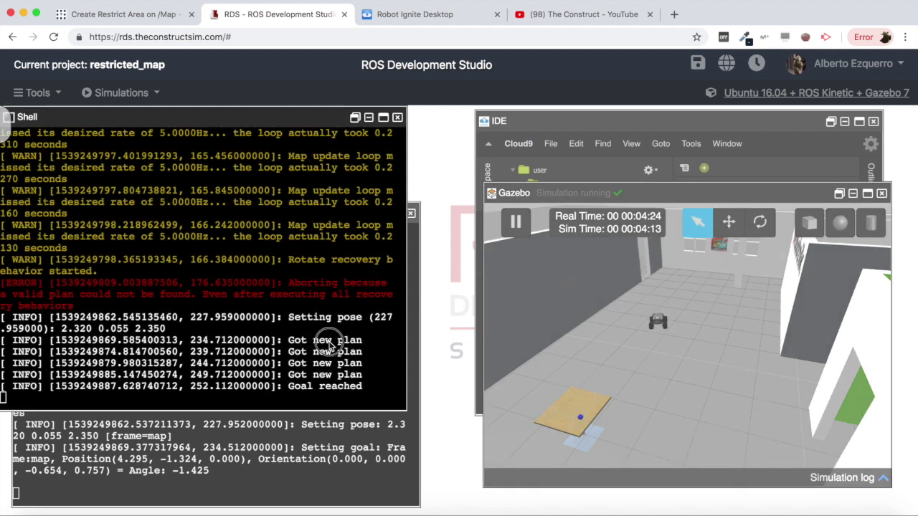
pyautogui.click(461, 14)
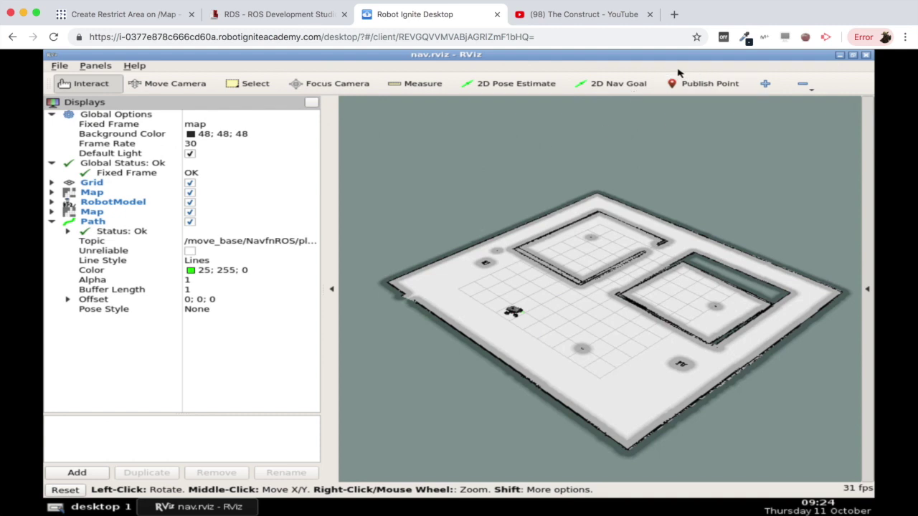
# Step: Send a 2D Nav Goal inside the right-hand room and check the shell's costmap-clearing messages
pyautogui.click(638, 86)
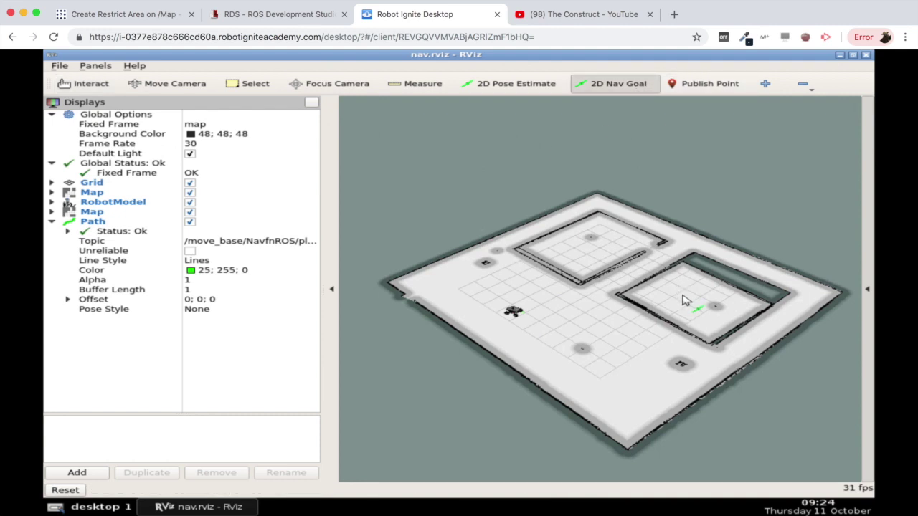
pyautogui.moveTo(684, 302); pyautogui.dragTo(712, 293)
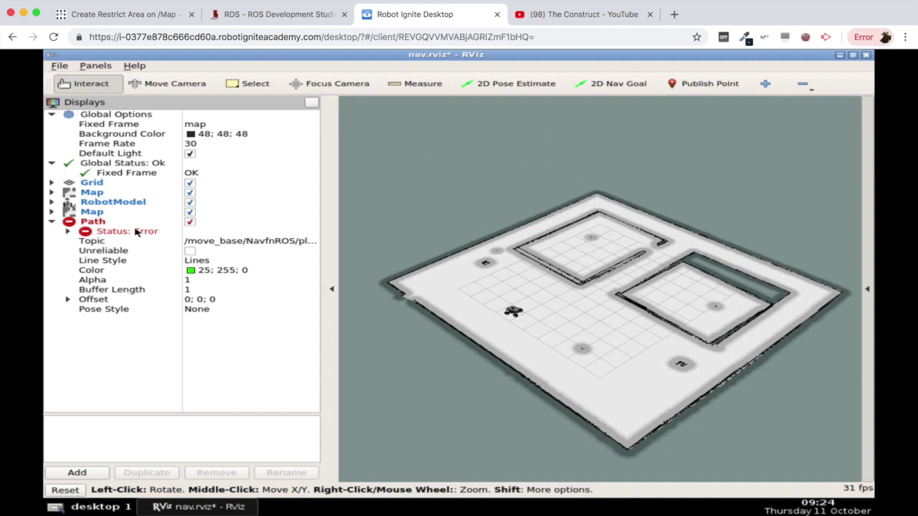
pyautogui.click(283, 18)
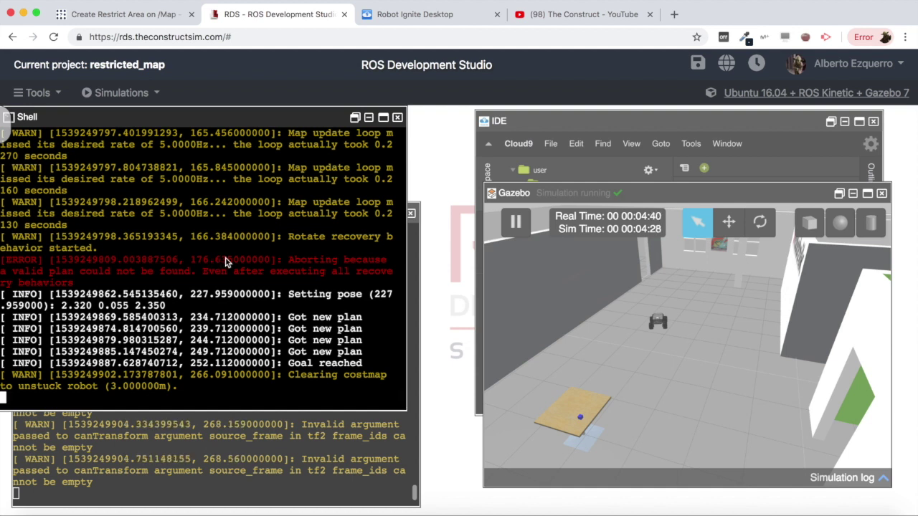
# Step: Highlight the costmap-clearing recovery lines and earlier errors, comparing them with RViz
pyautogui.moveTo(289, 376); pyautogui.dragTo(296, 384)
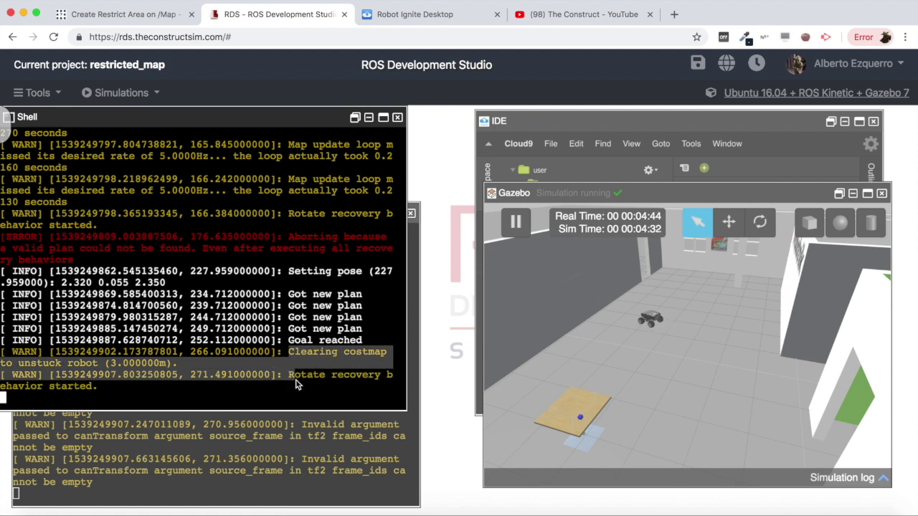
pyautogui.click(296, 384)
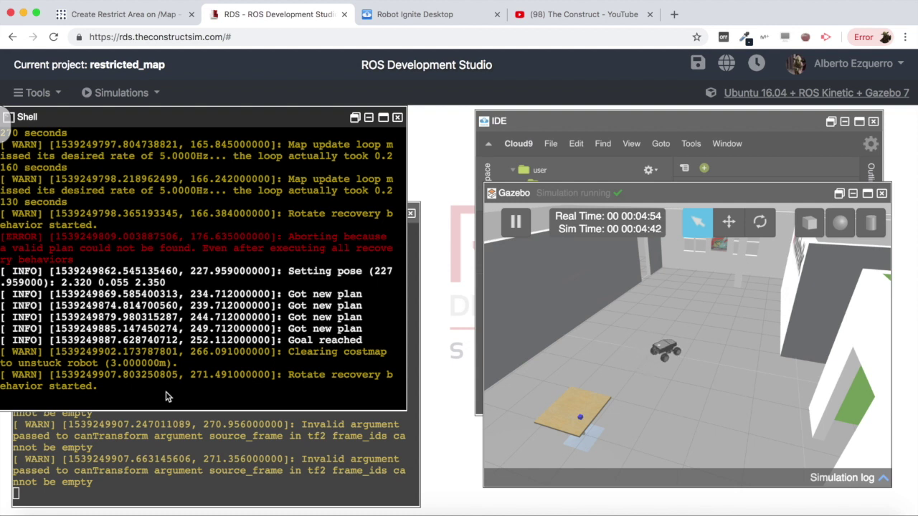
pyautogui.moveTo(289, 237); pyautogui.dragTo(71, 258)
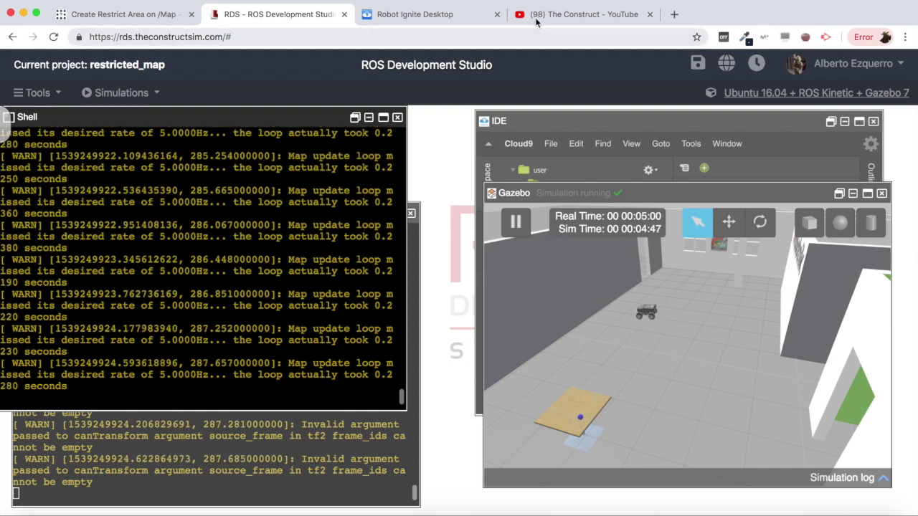
pyautogui.click(447, 15)
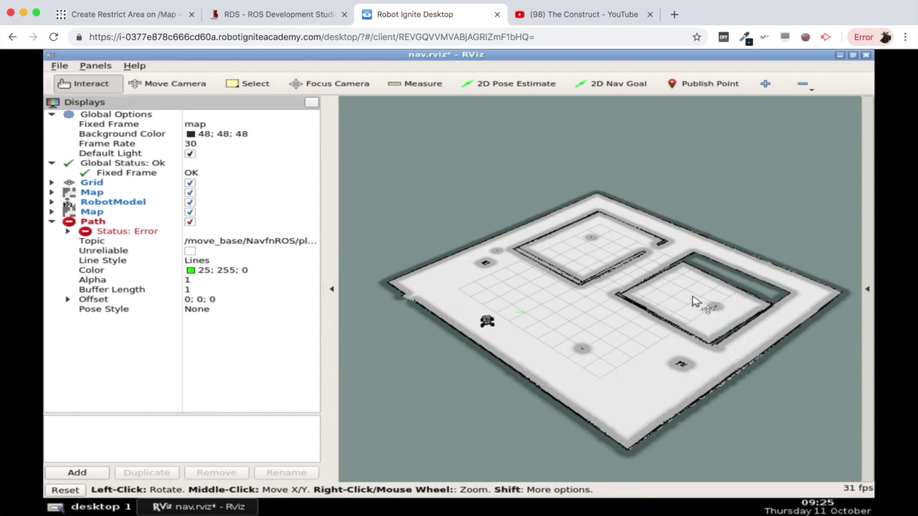
pyautogui.click(240, 14)
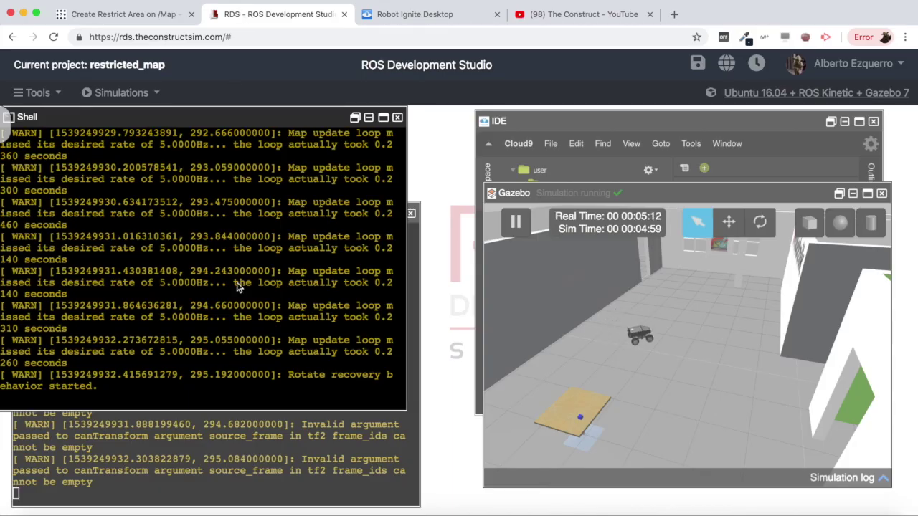
# Step: Highlight the new 'Aborting because a valid plan could not be found' error and compare with RViz
pyautogui.click(291, 380)
pyautogui.moveTo(291, 380); pyautogui.dragTo(301, 384)
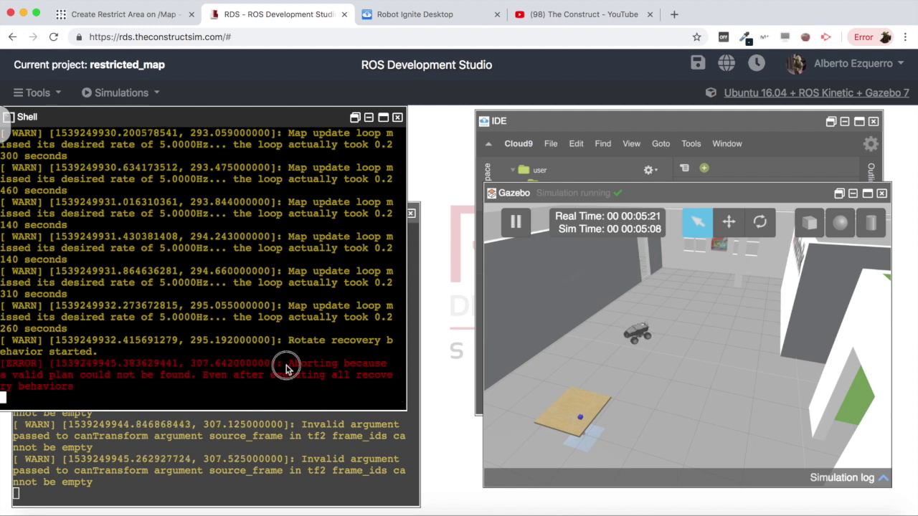
pyautogui.moveTo(74, 386); pyautogui.dragTo(75, 386)
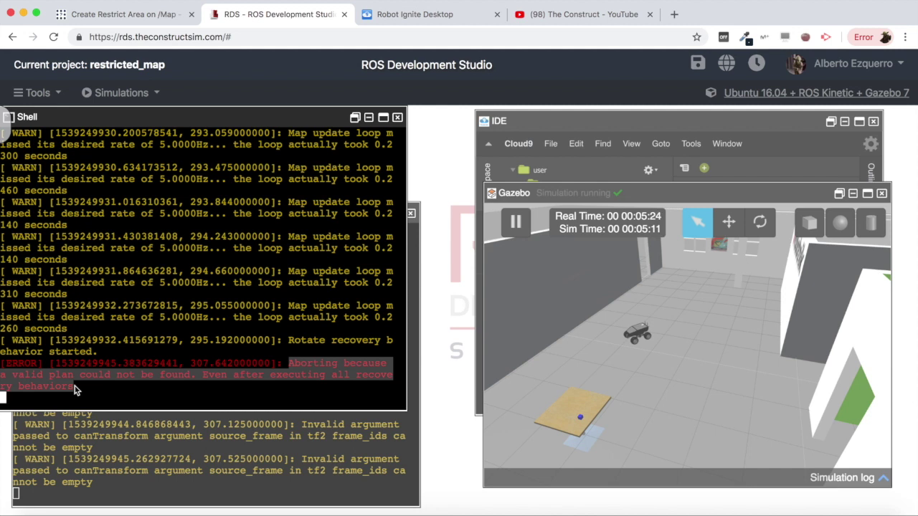
pyautogui.hotkey('ctrl', 'c')
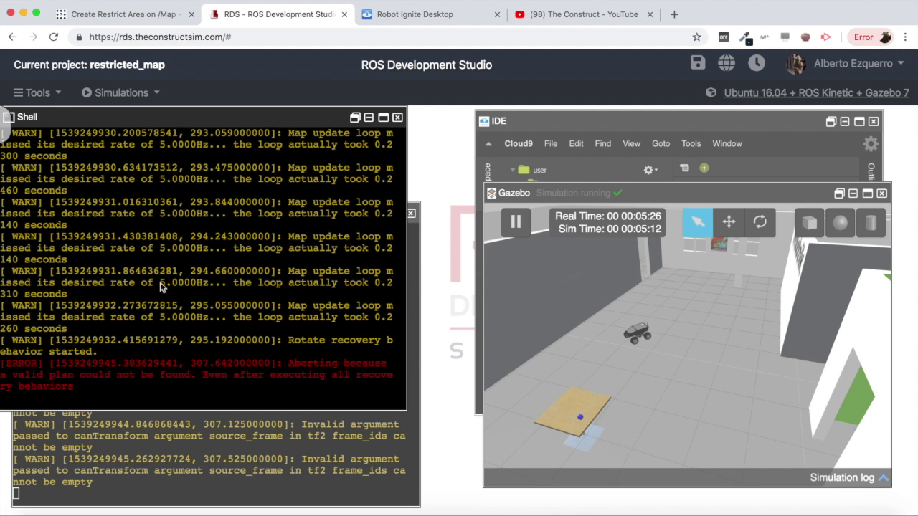
pyautogui.click(397, 15)
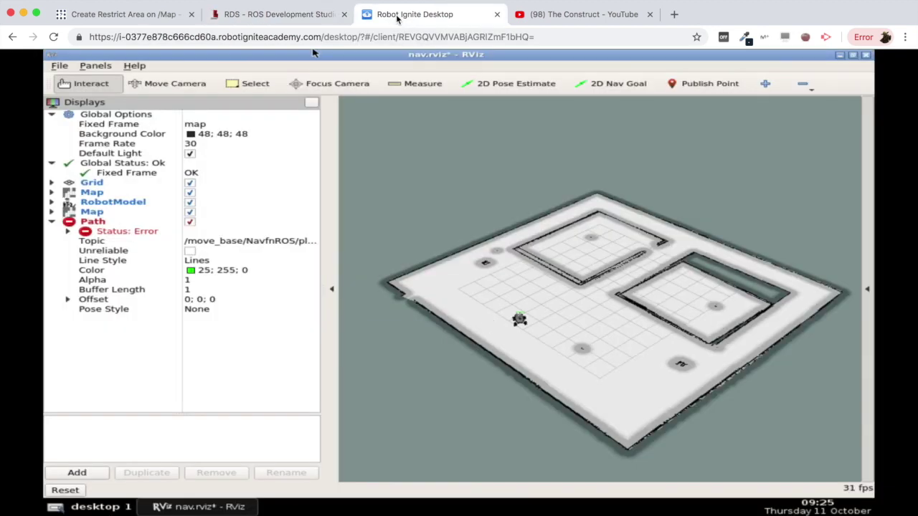
pyautogui.hotkey('ctrl', 'shift', 'Tab')
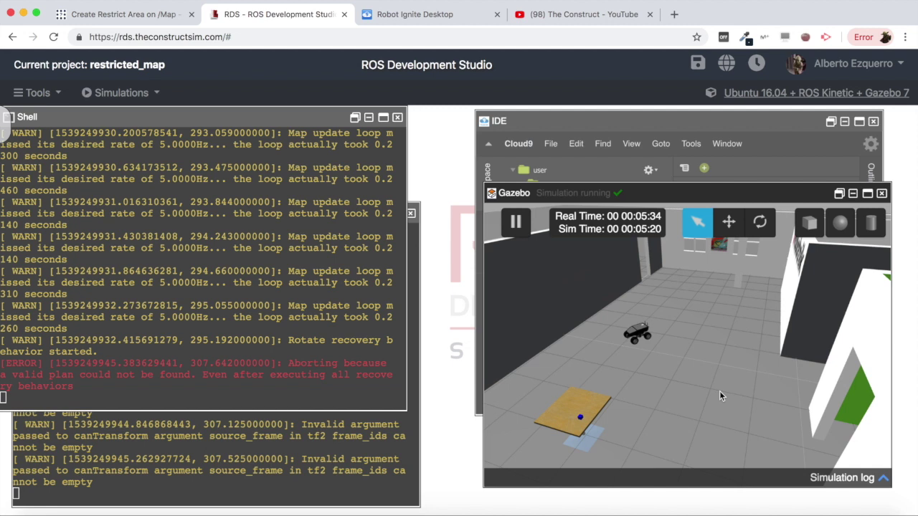
# Step: Zoom and orbit the Gazebo view to see the room from above, centred on the robot and tile
pyautogui.scroll(5, 695, 384)
pyautogui.scroll(-5, 644, 357)
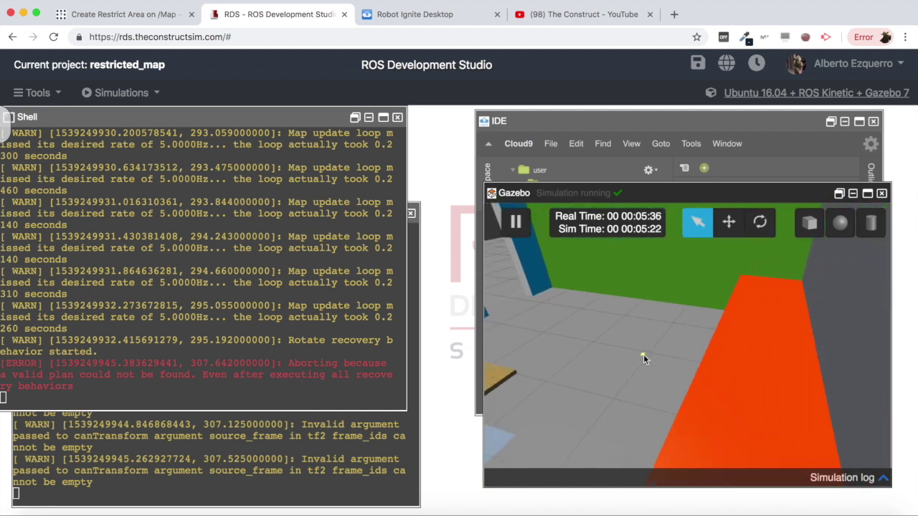
pyautogui.scroll(-8, 661, 376)
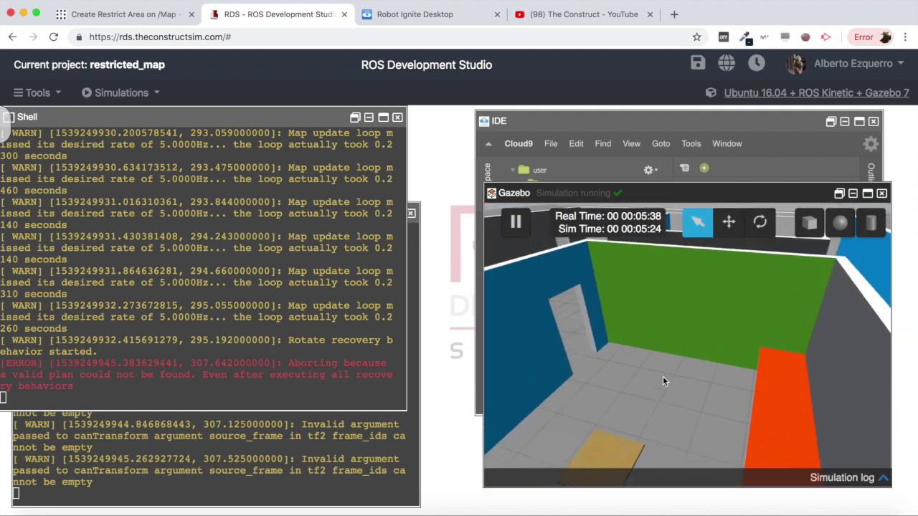
pyautogui.moveTo(688, 397); pyautogui.dragTo(635, 274, button='middle')
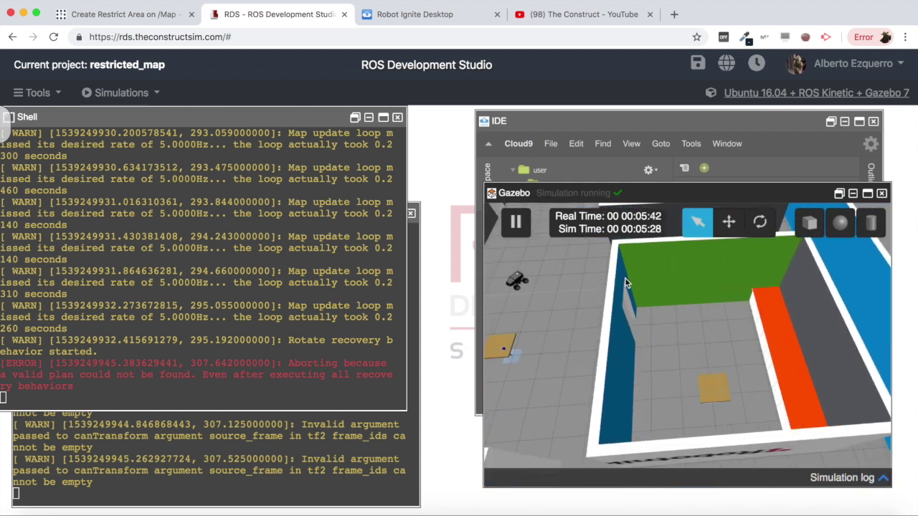
pyautogui.moveTo(621, 345)
pyautogui.mouseDown()
pyautogui.moveTo(638, 342)
pyautogui.moveTo(622, 343)
pyautogui.mouseUp()
# Step: Tilt toward the room walls, then stop the navigation launch, killing map_server, move_base and amcl
pyautogui.moveTo(621, 343); pyautogui.dragTo(685, 334, button='middle')
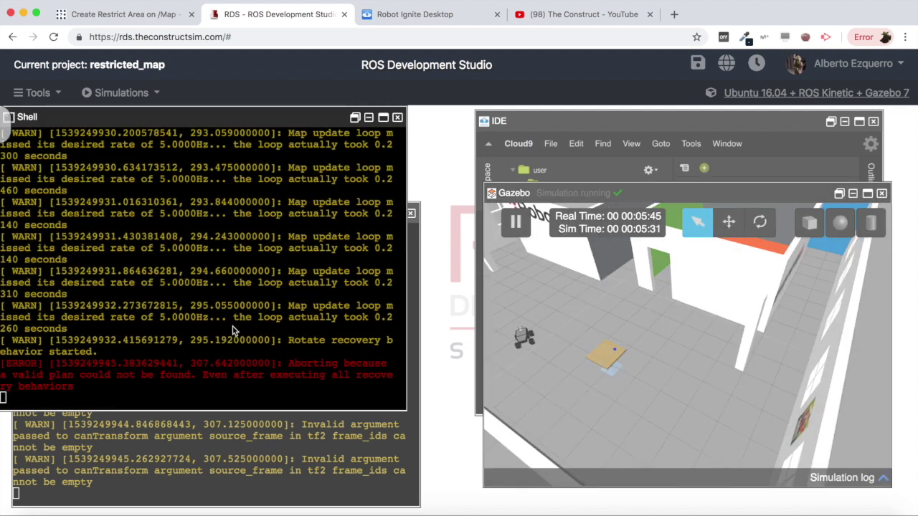
pyautogui.click(231, 330)
pyautogui.hotkey('ctrl', 'c')
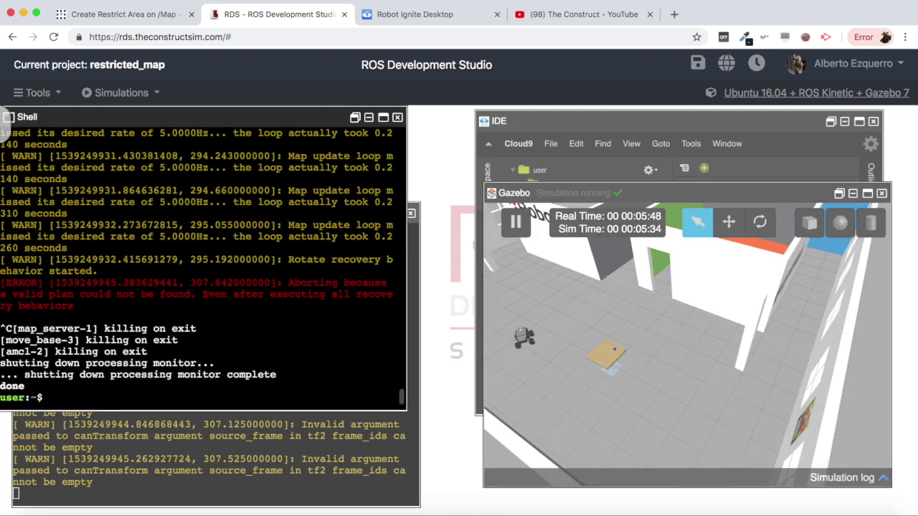